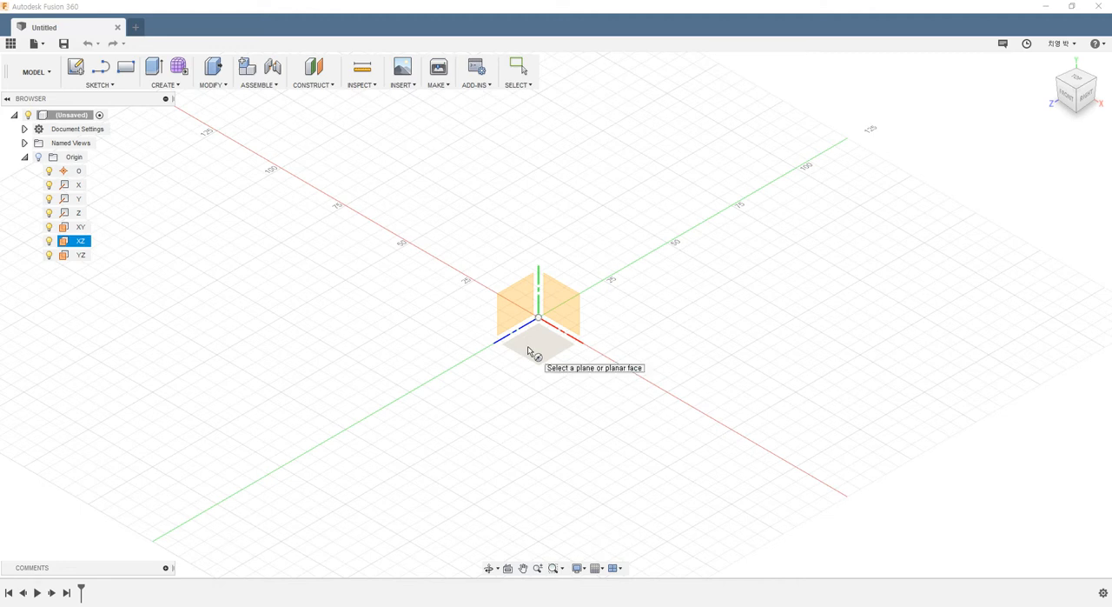
- Start a coil on the horizontal XZ plane with a 30 mm diameter base circle centred on the origin
left_click(528, 351)
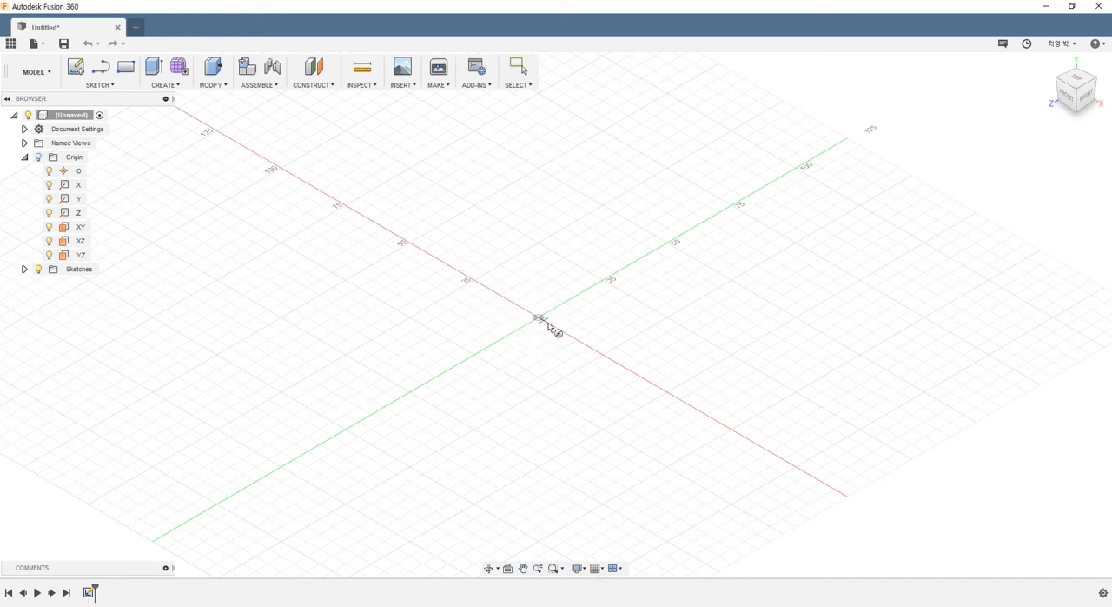
left_click(538, 319)
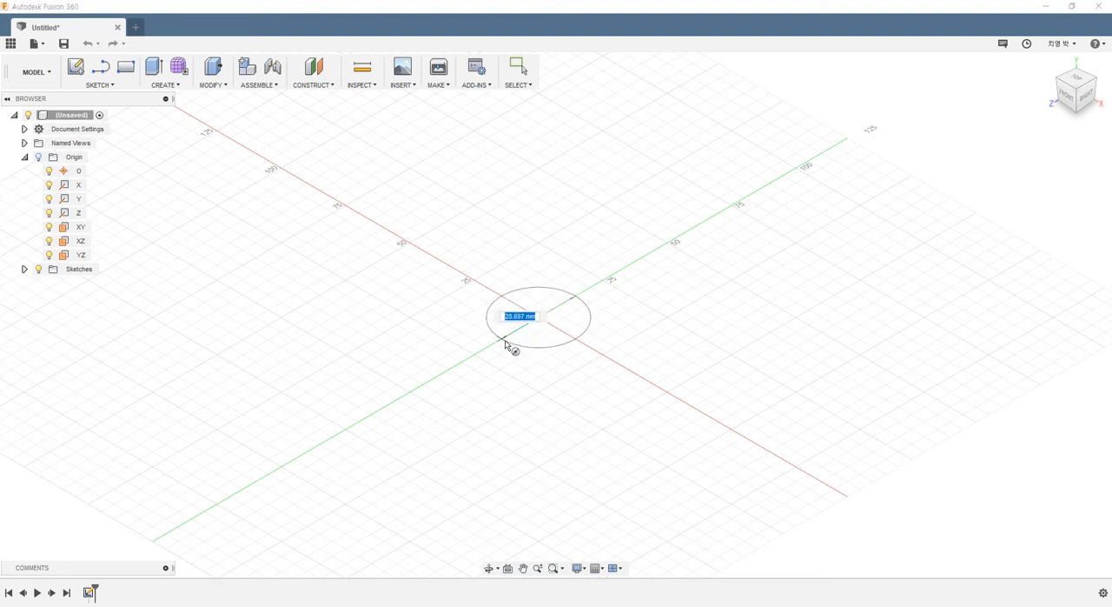
type("3")
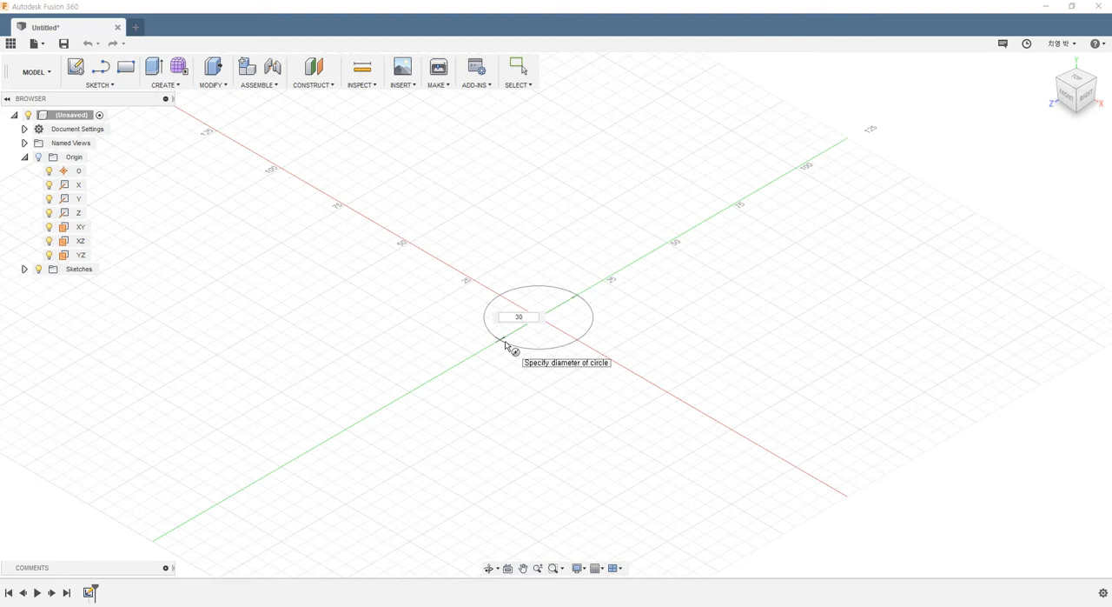
type("0")
key("Tab")
key("Return")
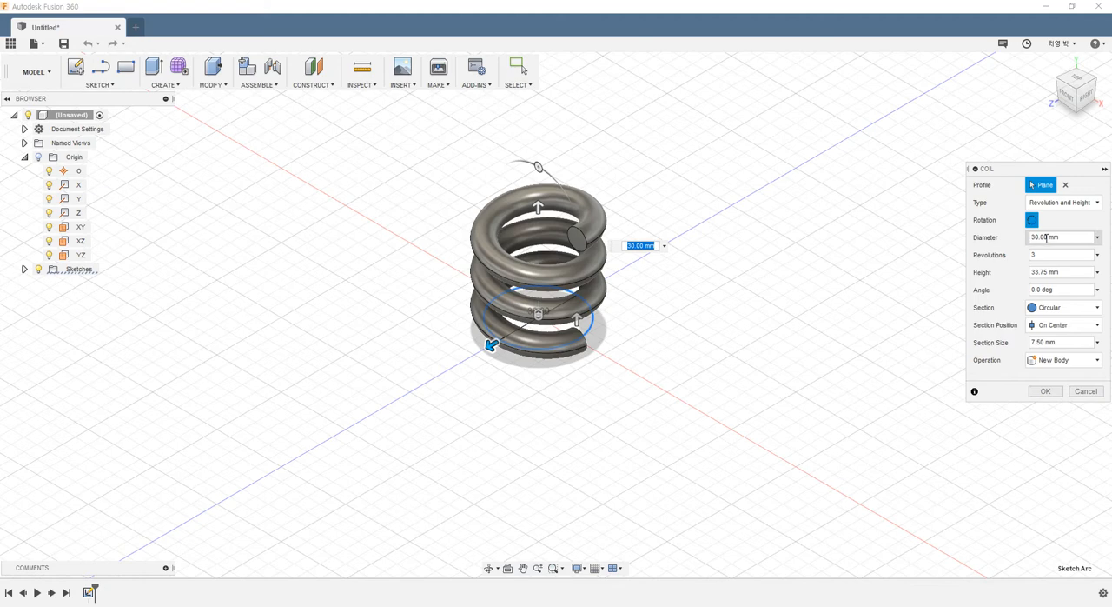
- Examine the coil preview from several angles and move the Coil dialog closer to the model
left_click(1097, 237)
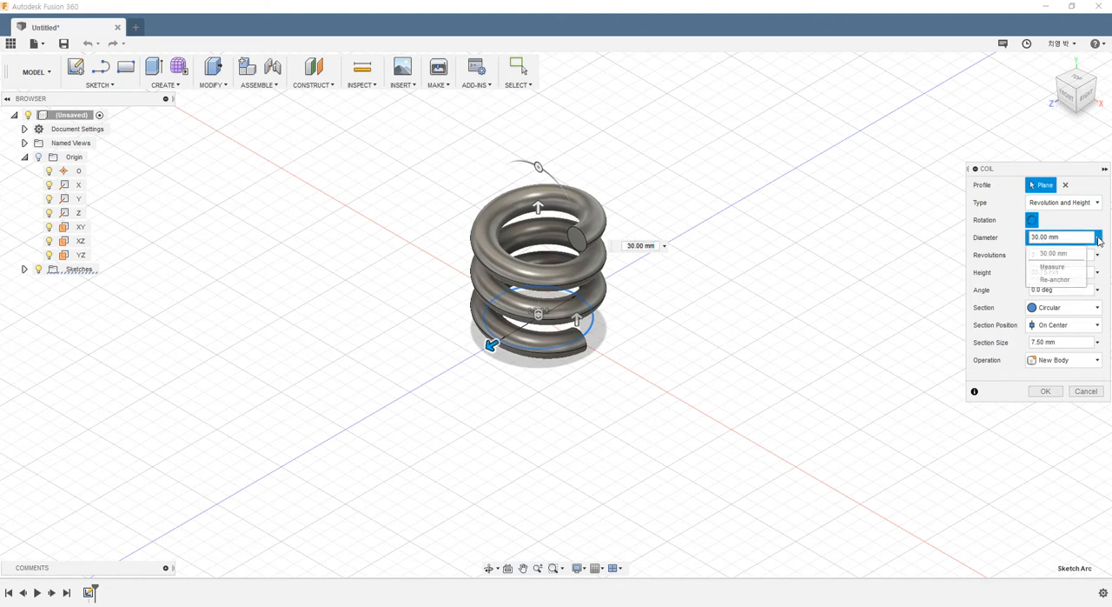
left_click(1100, 241)
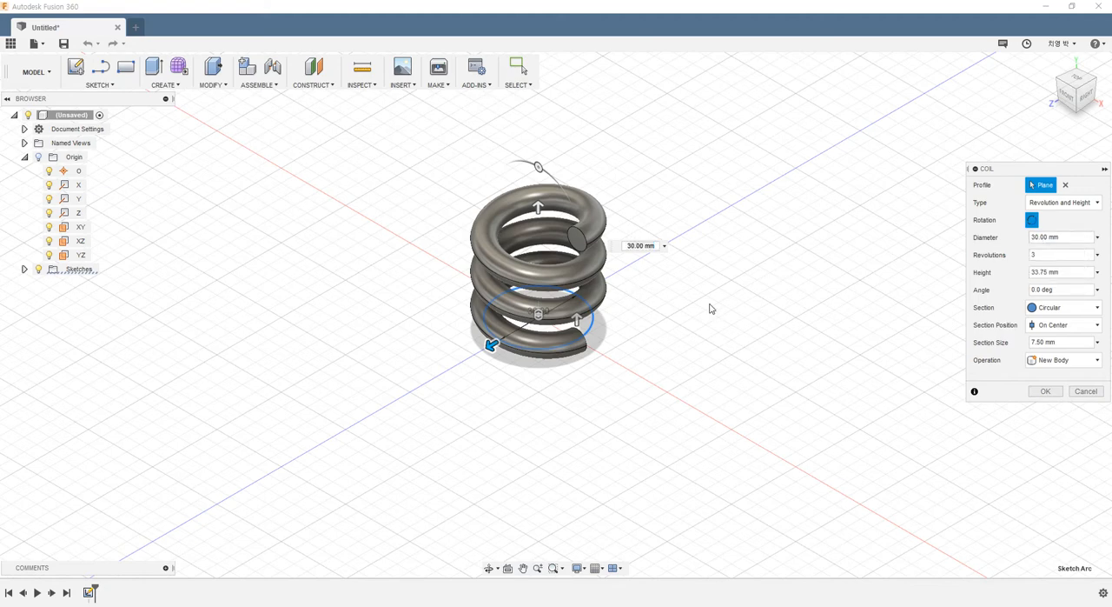
middle_click_drag(701, 310, 472, 424, "shift")
scroll(472, 424, "up", 4)
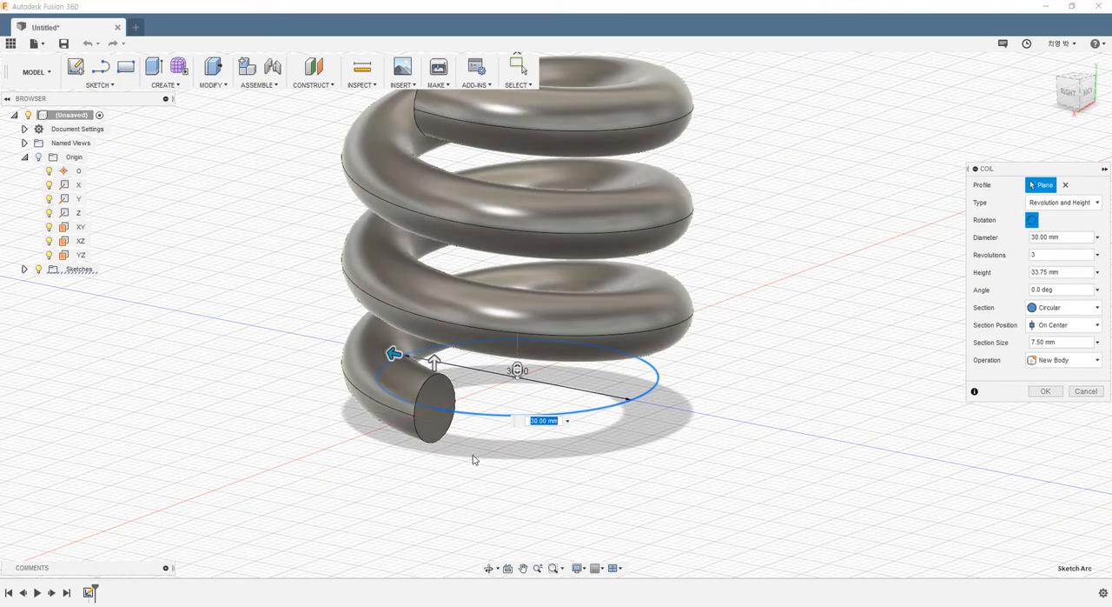
scroll(623, 339, "down", 3)
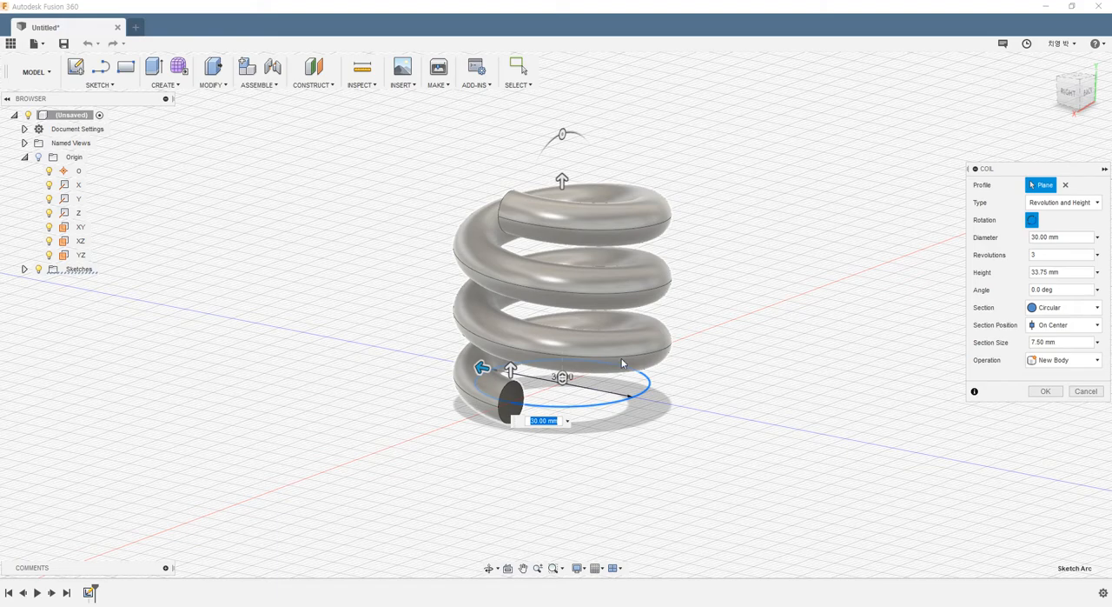
middle_click_drag(634, 361, 658, 365, "shift")
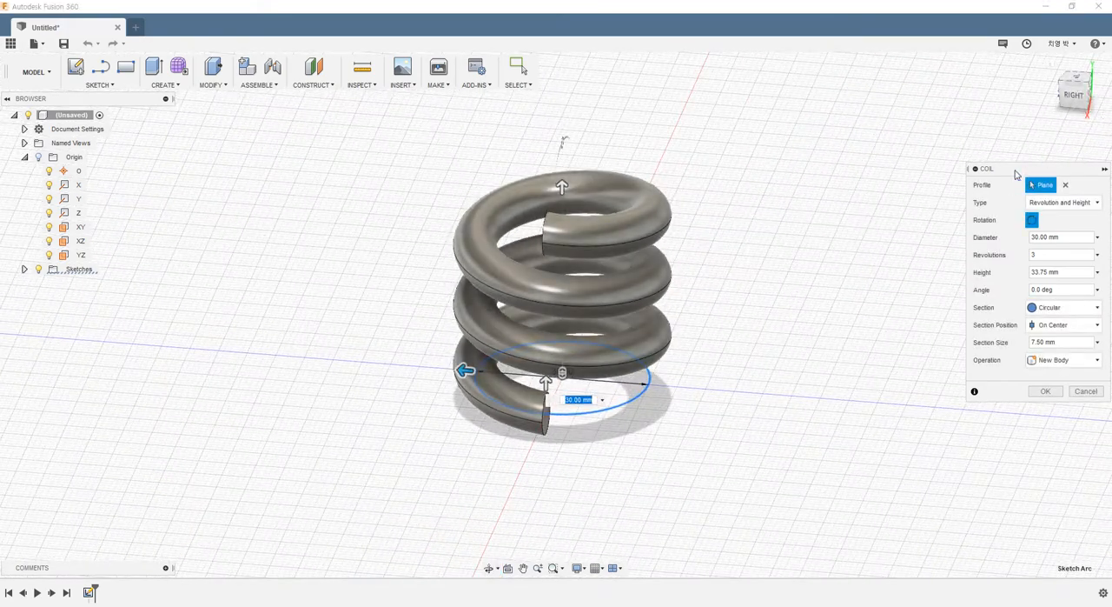
left_click_drag(1018, 171, 809, 145)
middle_click_drag(502, 274, 344, 350, "shift")
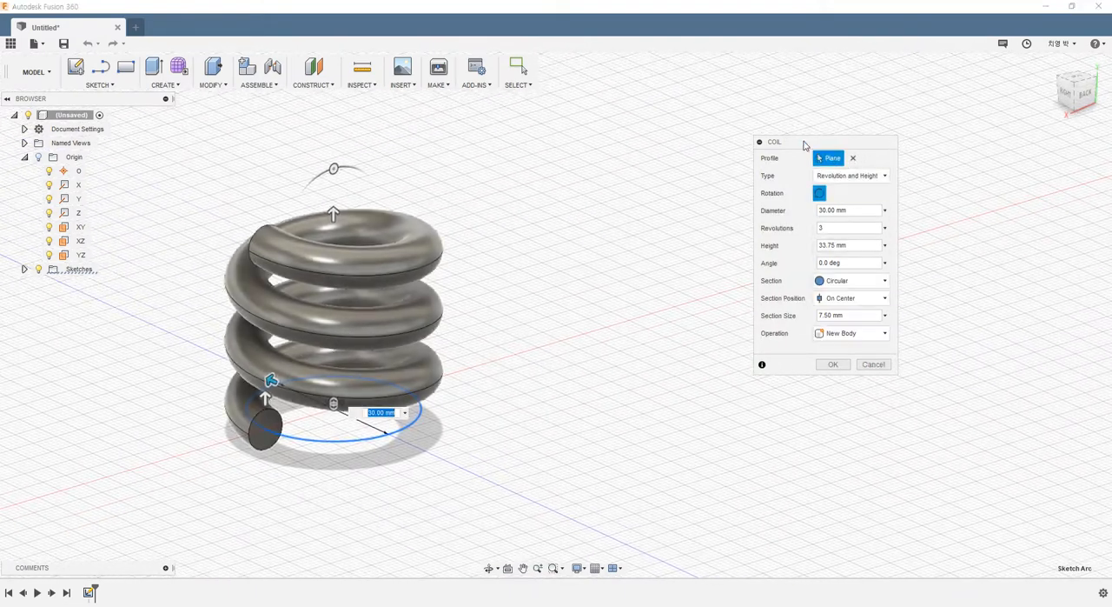
left_click_drag(776, 145, 626, 200)
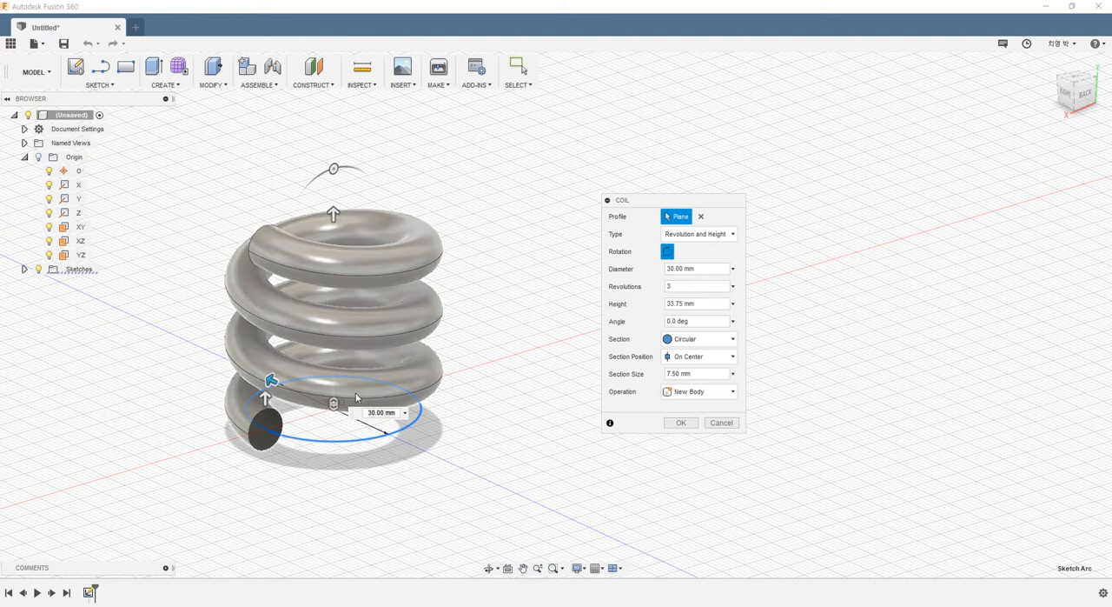
- Try the coil types Revolution and Pitch and Height and Pitch to compare their parameters
left_click(699, 235)
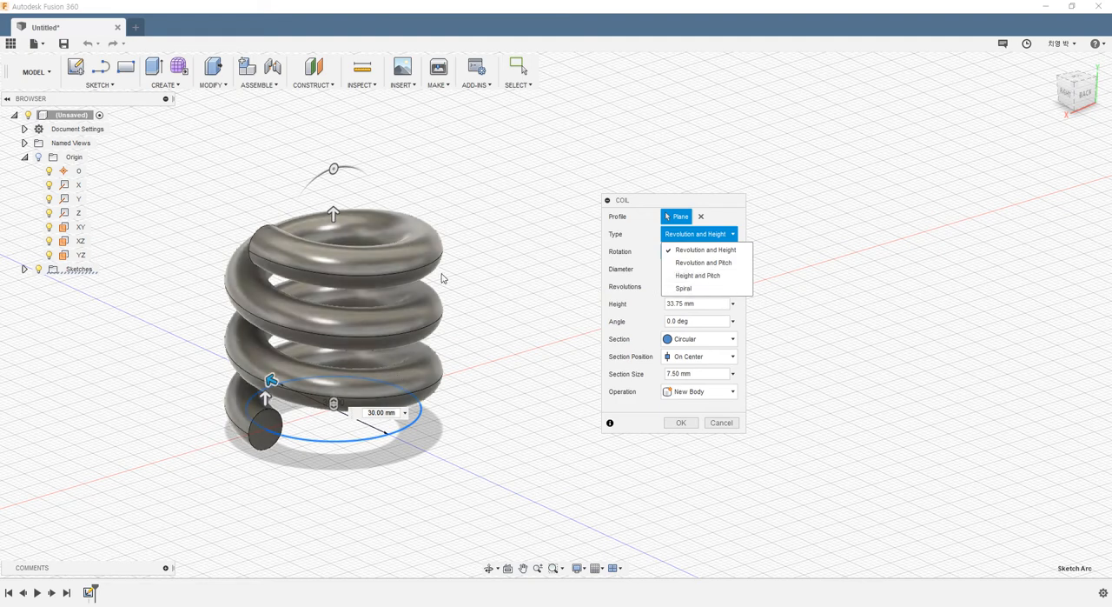
left_click(691, 253)
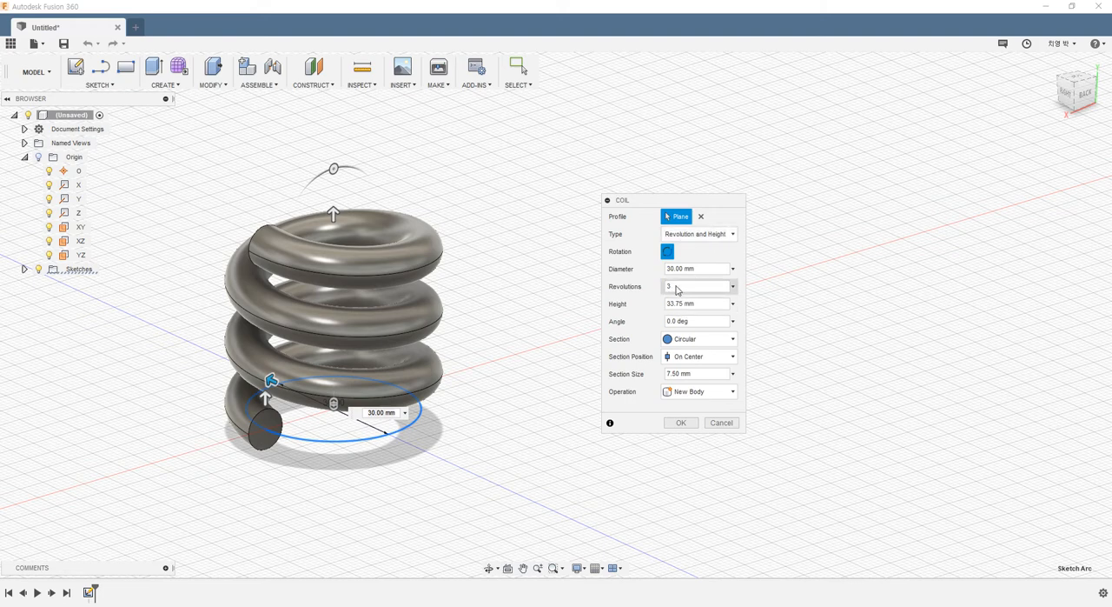
left_click(699, 235)
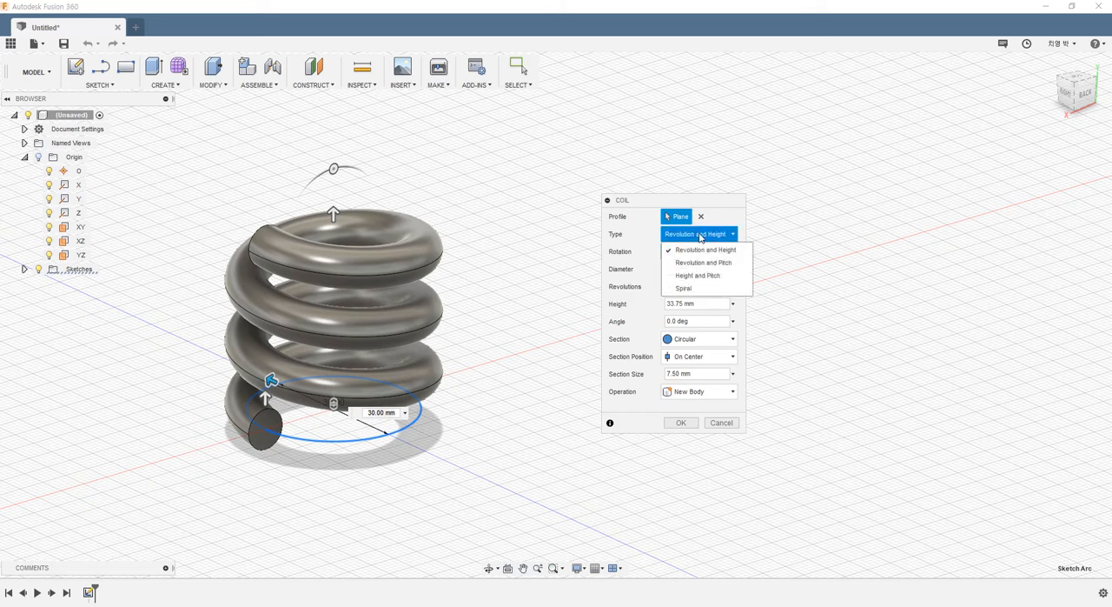
left_click(720, 263)
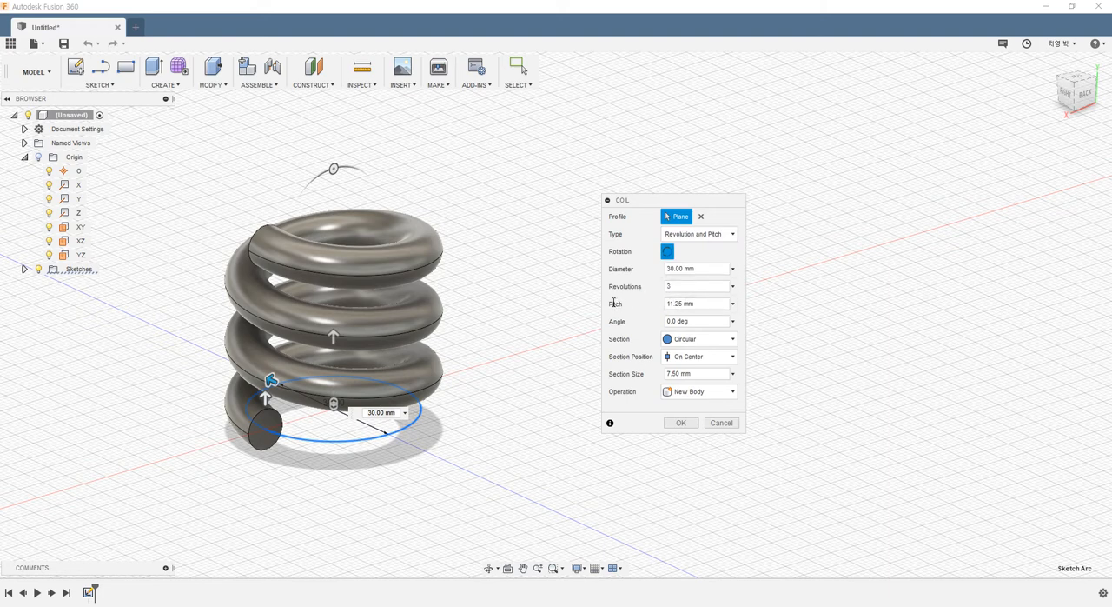
left_click(691, 235)
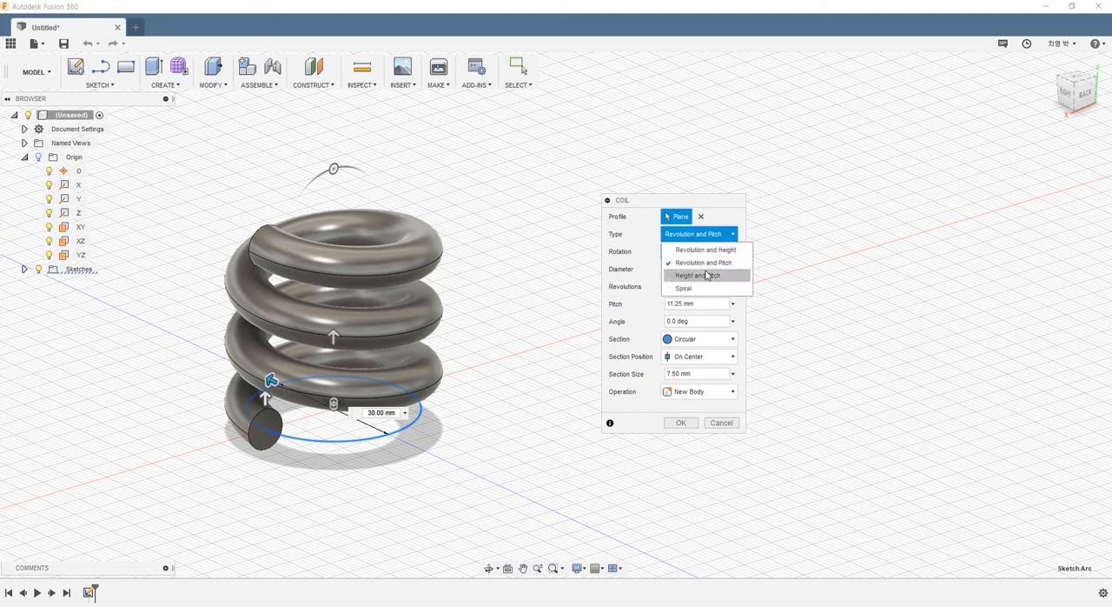
left_click(707, 277)
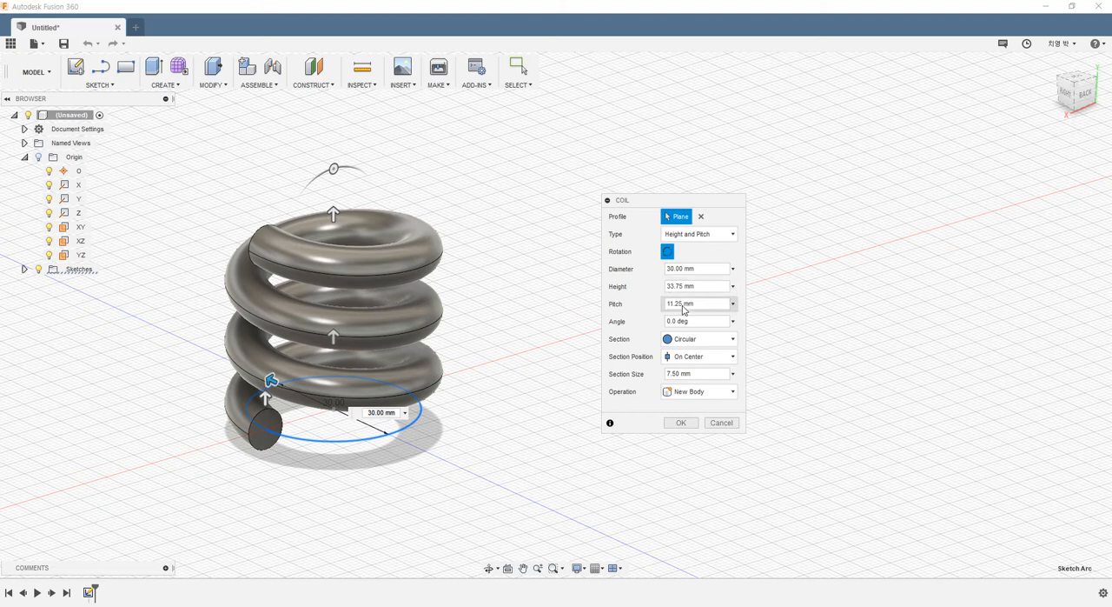
- Try the Spiral coil type and examine the flat spiral preview from above
left_click(694, 236)
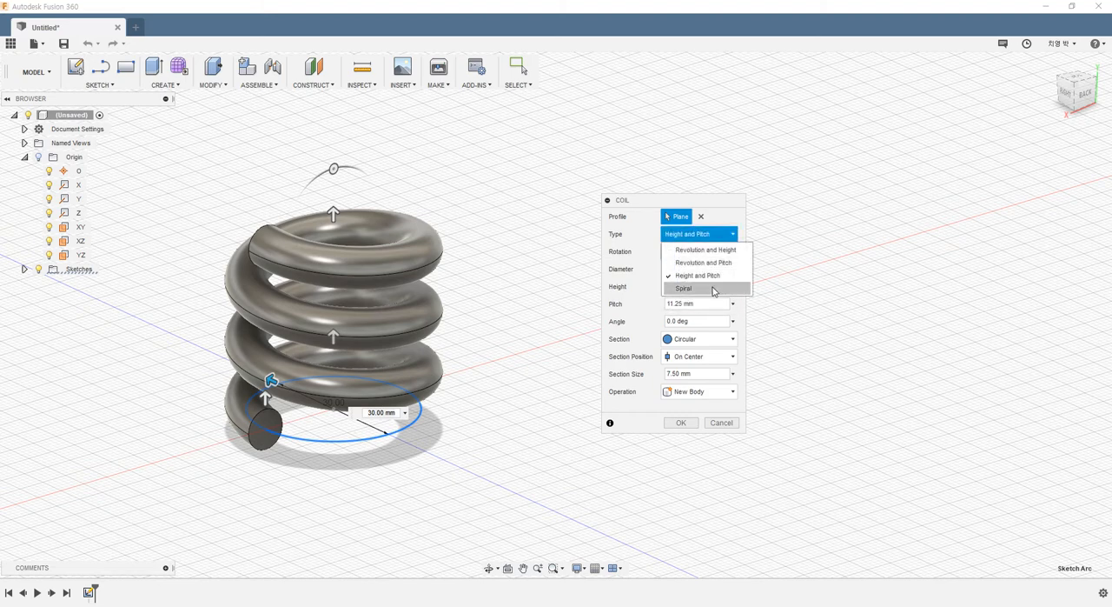
left_click(711, 292)
scroll(411, 438, "down", 1)
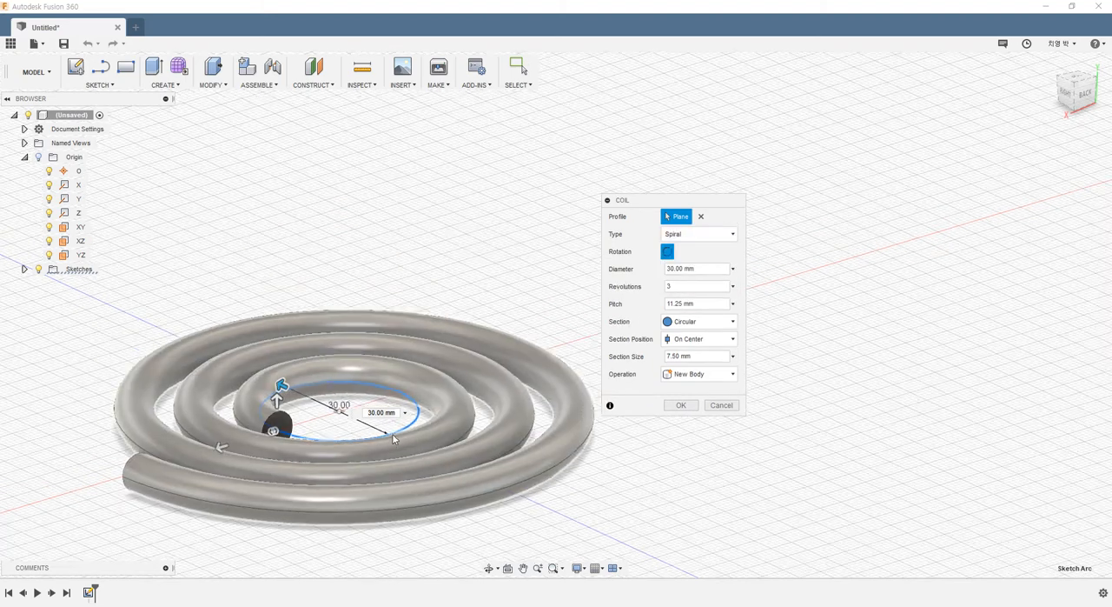
left_click(405, 413)
left_click(478, 348)
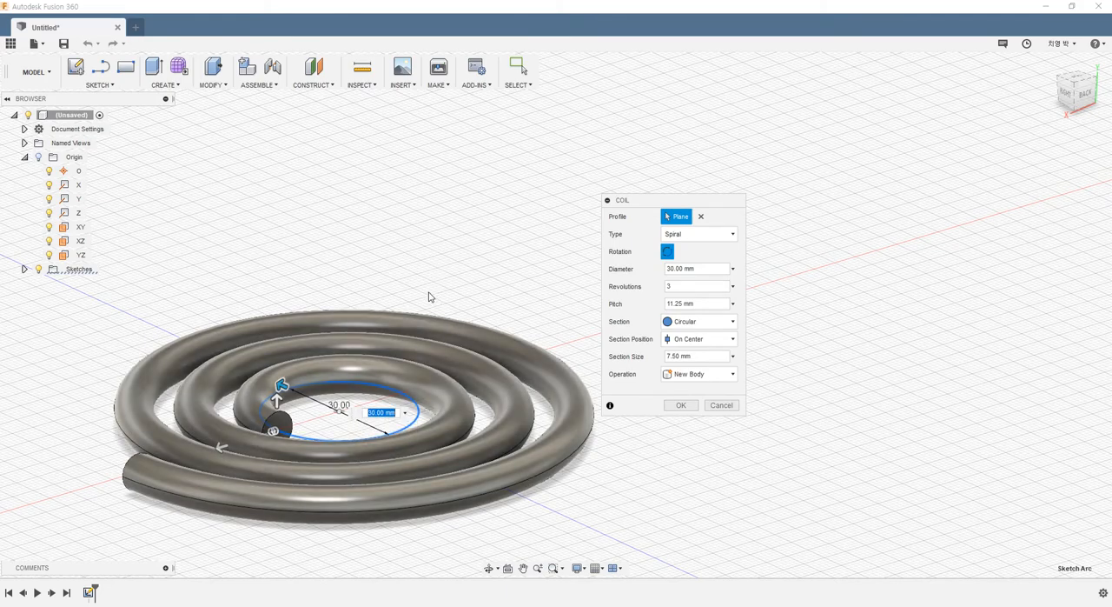
mouse_move(429, 295)
middle_mouse_down("shift")
mouse_move(469, 275)
mouse_move(408, 287)
mouse_move(392, 268)
mouse_move(390, 322)
mouse_move(377, 288)
mouse_move(457, 300)
mouse_move(473, 322)
mouse_move(439, 289)
middle_mouse_up("shift")
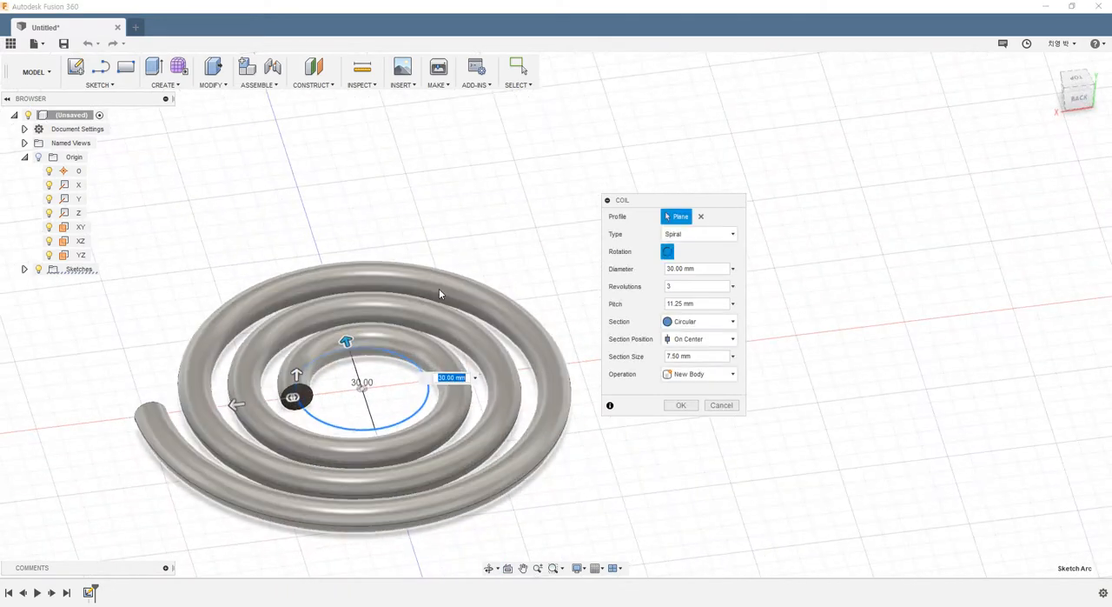
- Switch the coil type back to Revolution and Height and inspect the coil from several sides
left_click(694, 244)
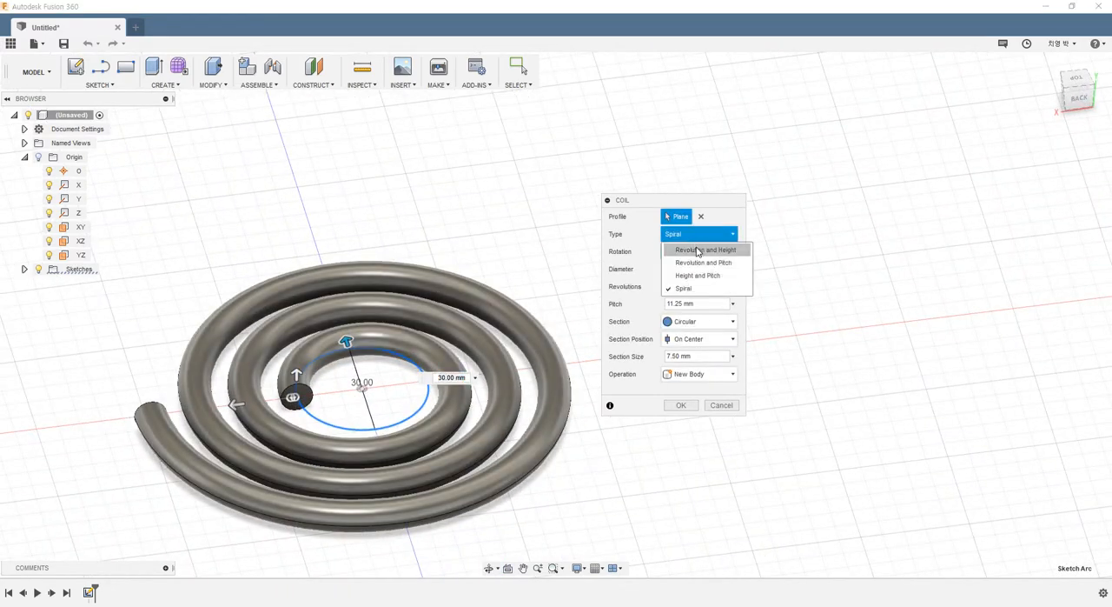
left_click(697, 250)
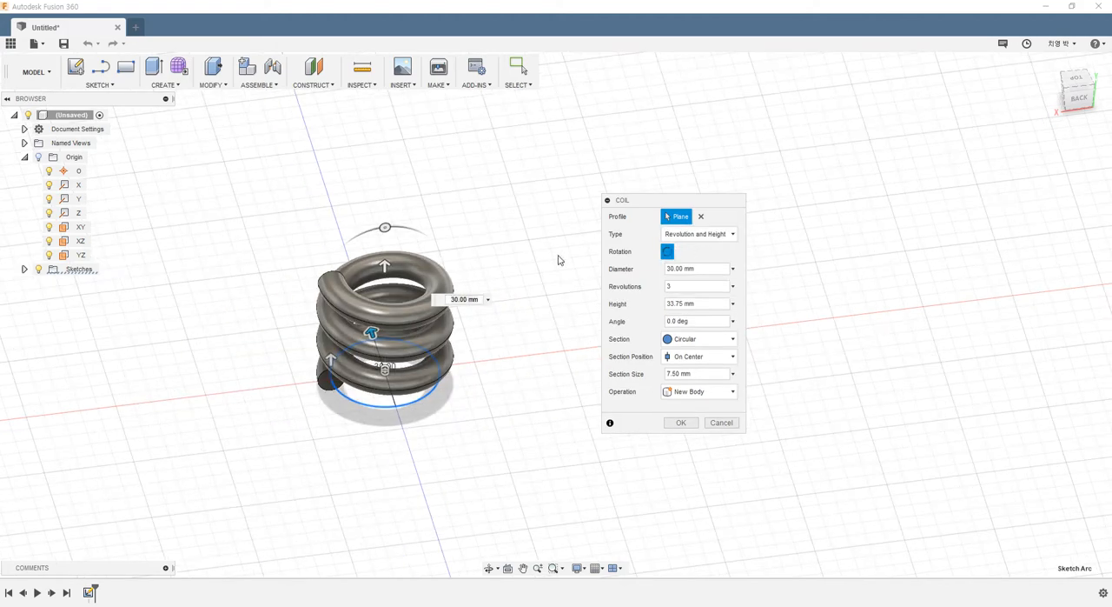
scroll(524, 270, "up", 3)
middle_click_drag(527, 349, 544, 309, "shift")
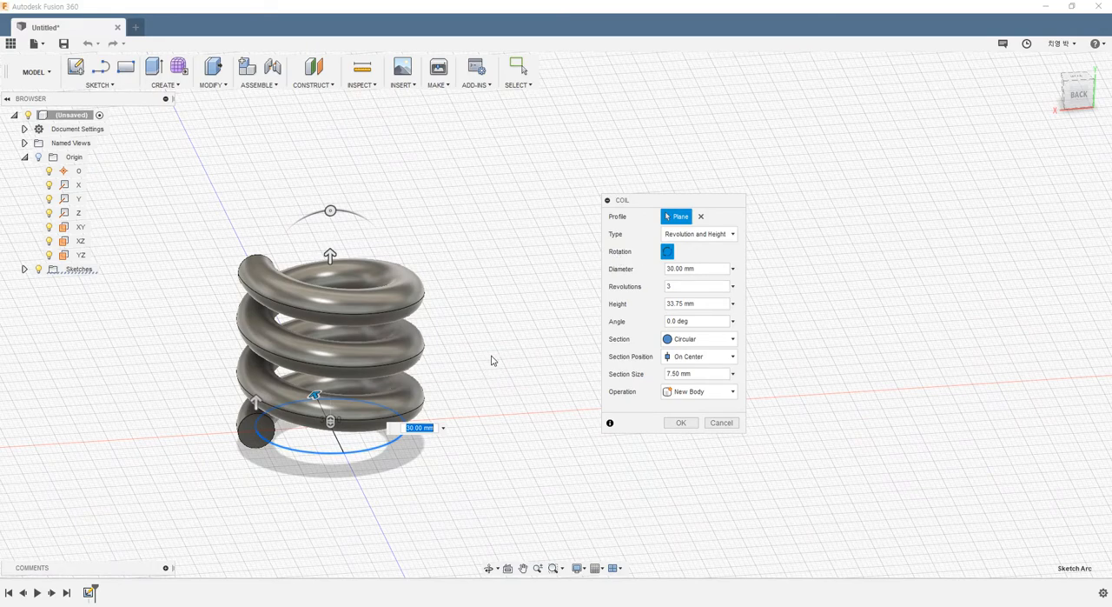
middle_click_drag(464, 365, 444, 389, "shift")
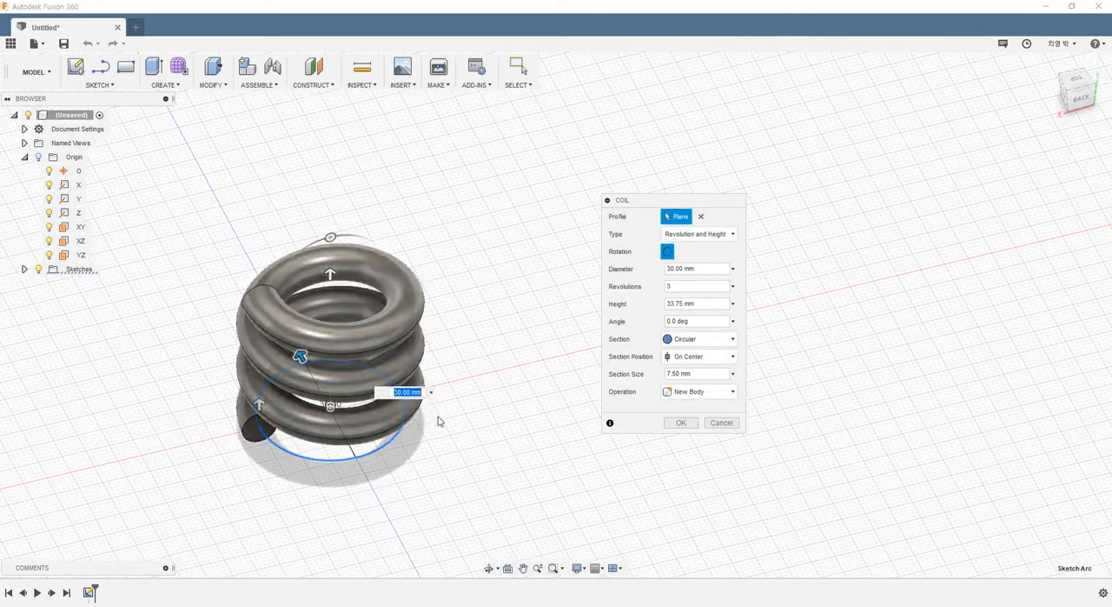
middle_click_drag(446, 382, 370, 415, "shift")
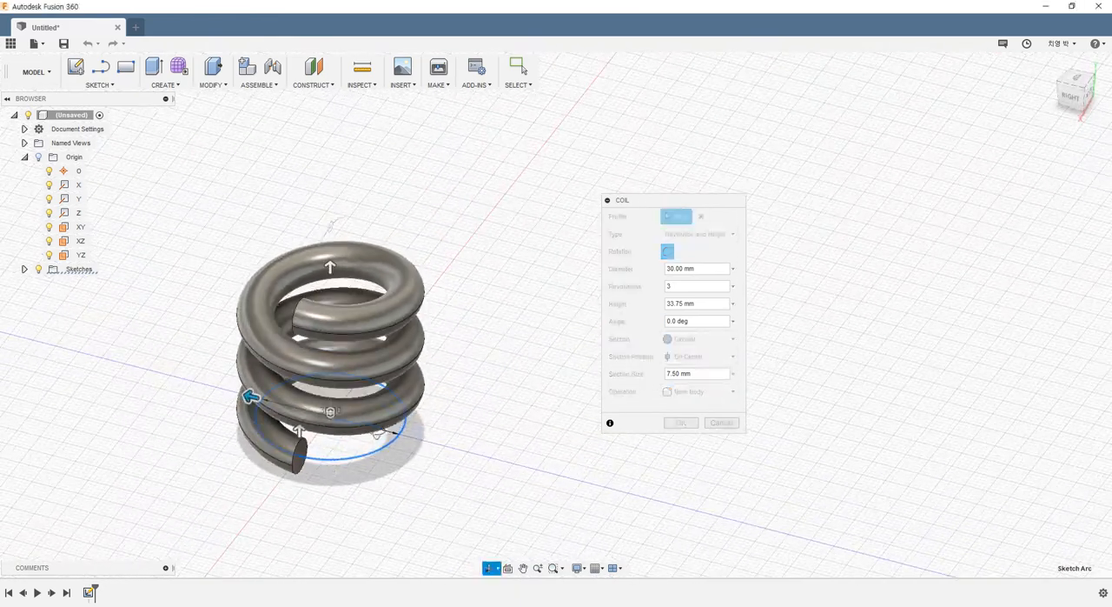
- Try the reversed rotation direction on the coil, compare both windings, and restore the original direction
left_click(667, 252)
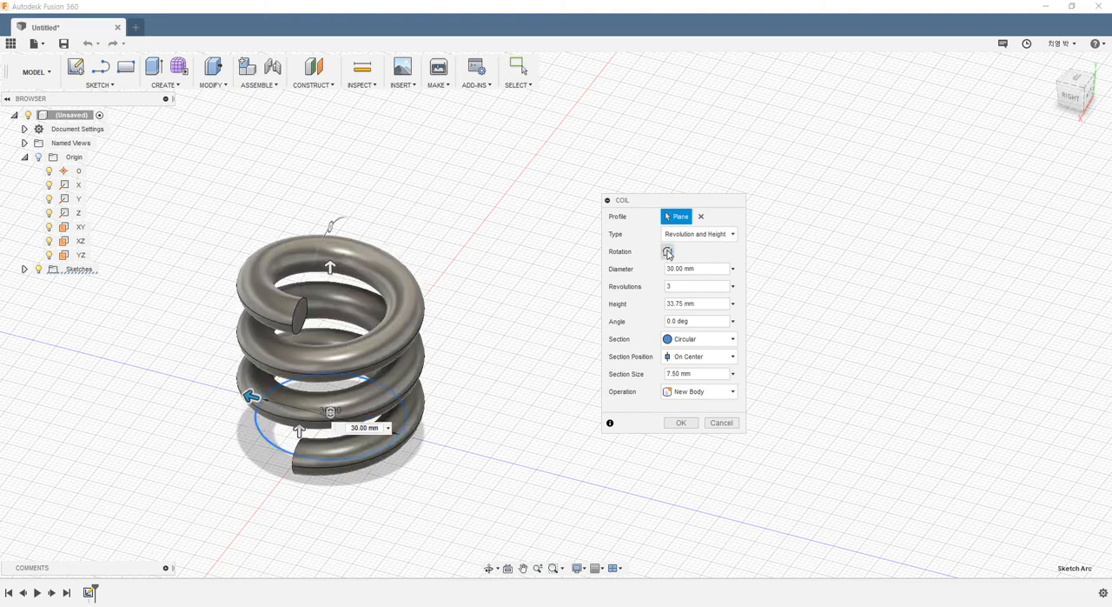
middle_click_drag(502, 435, 303, 459, "shift")
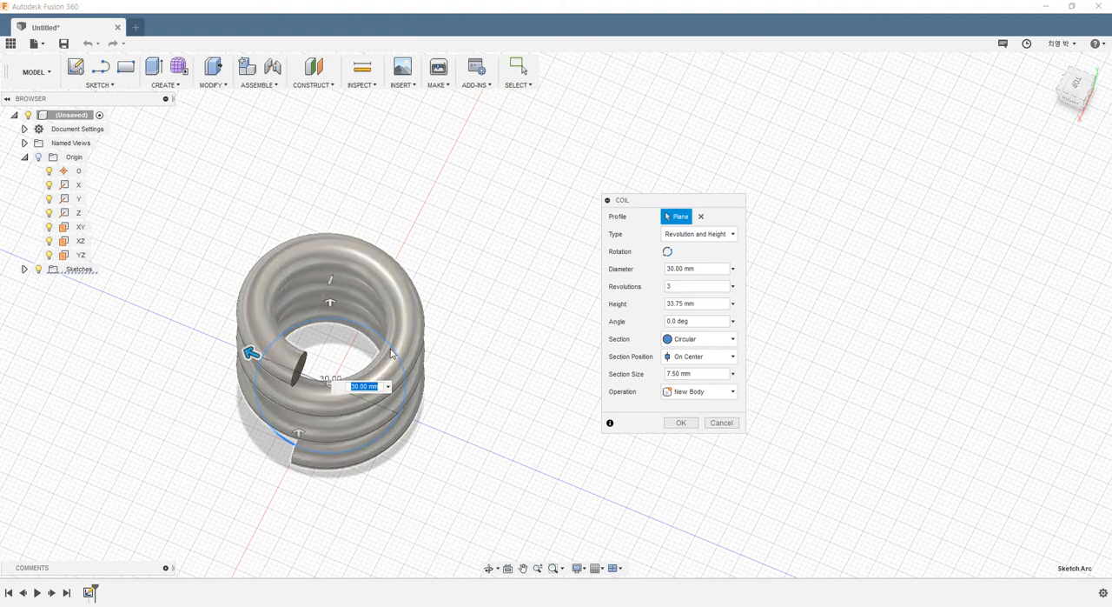
left_click(667, 252)
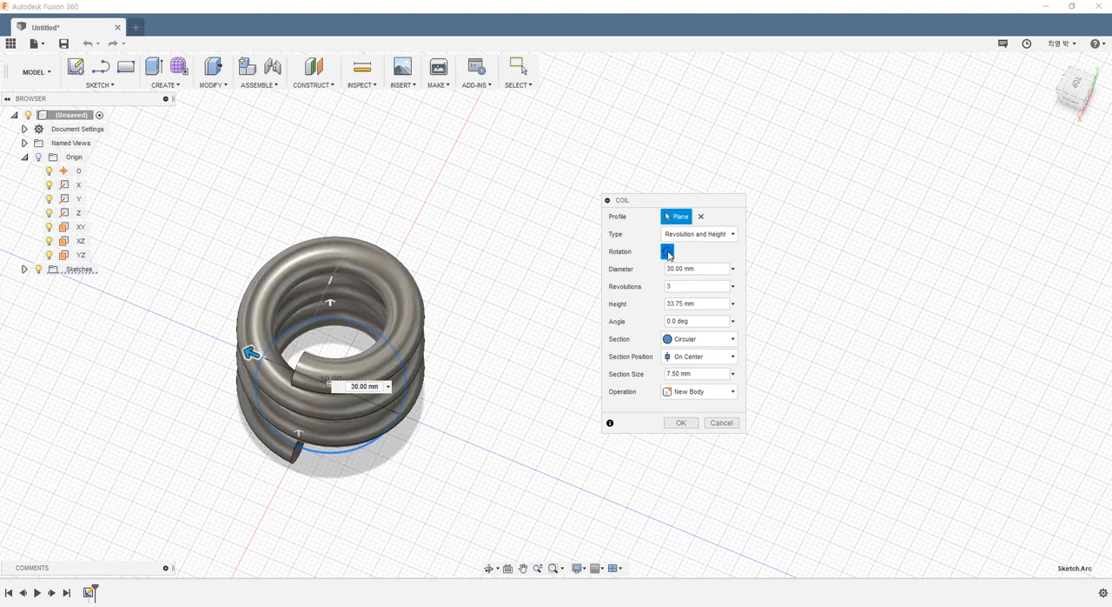
left_click(668, 252)
left_click(668, 252)
left_click(667, 252)
middle_click_drag(476, 430, 440, 385, "shift")
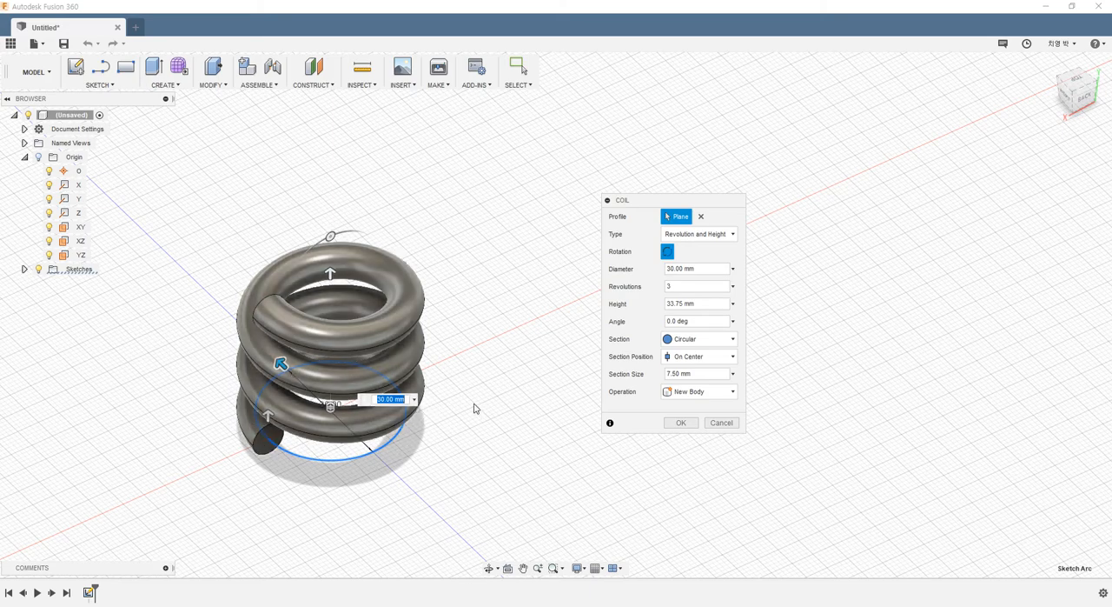
mouse_move(474, 408)
middle_mouse_down("shift")
mouse_move(472, 432)
mouse_move(472, 390)
middle_mouse_up("shift")
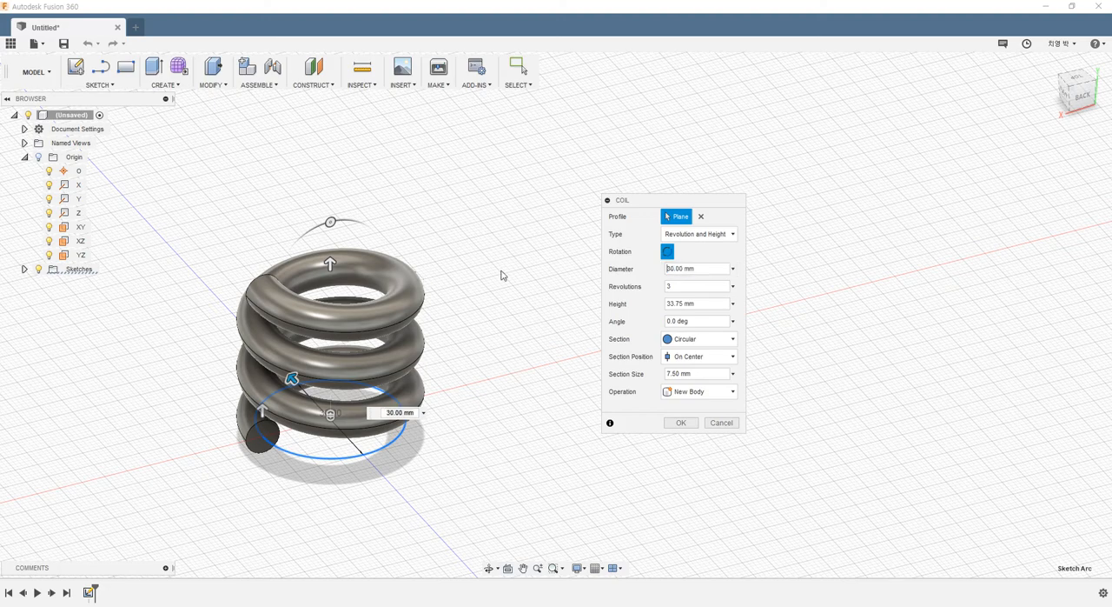
- Try a coil diameter of 20 mm, set it to 40 mm instead, and inspect the preview
left_click(703, 268)
type("20")
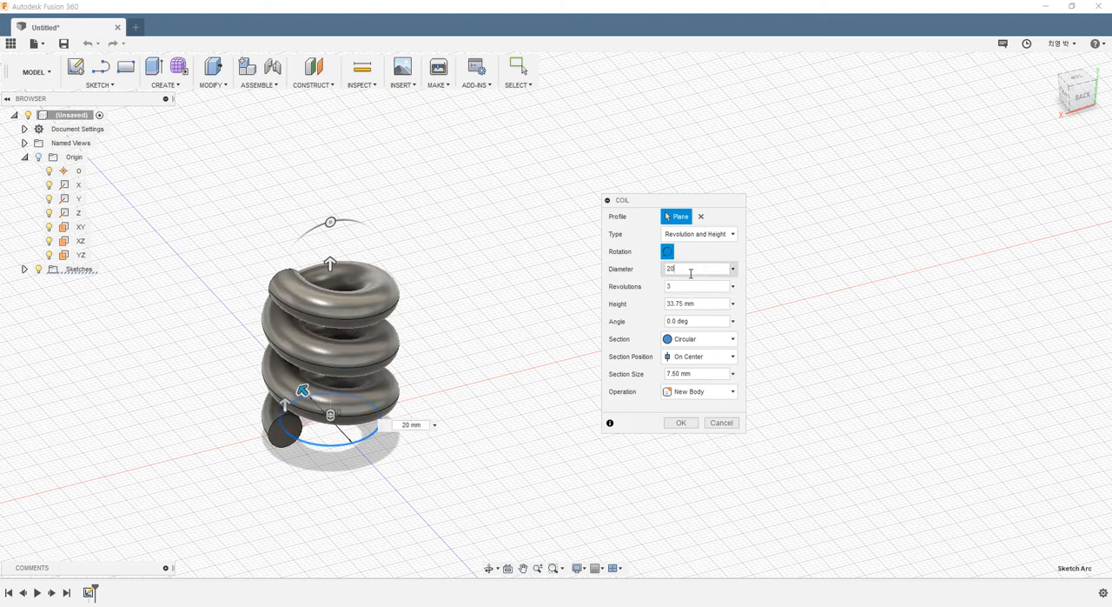
left_click_drag(691, 273, 339, 288)
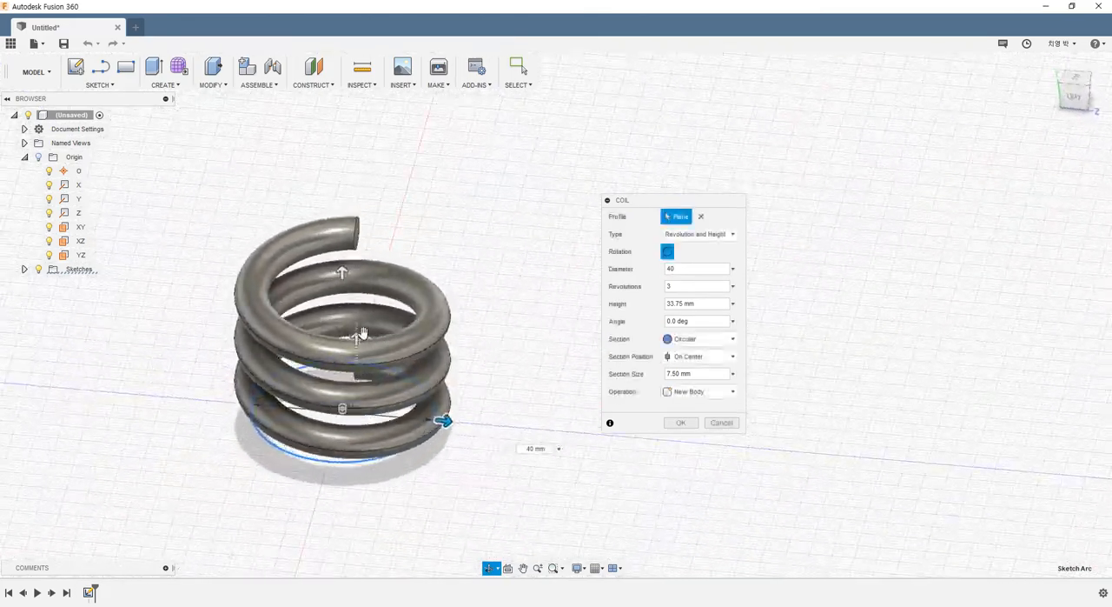
double_click(695, 269)
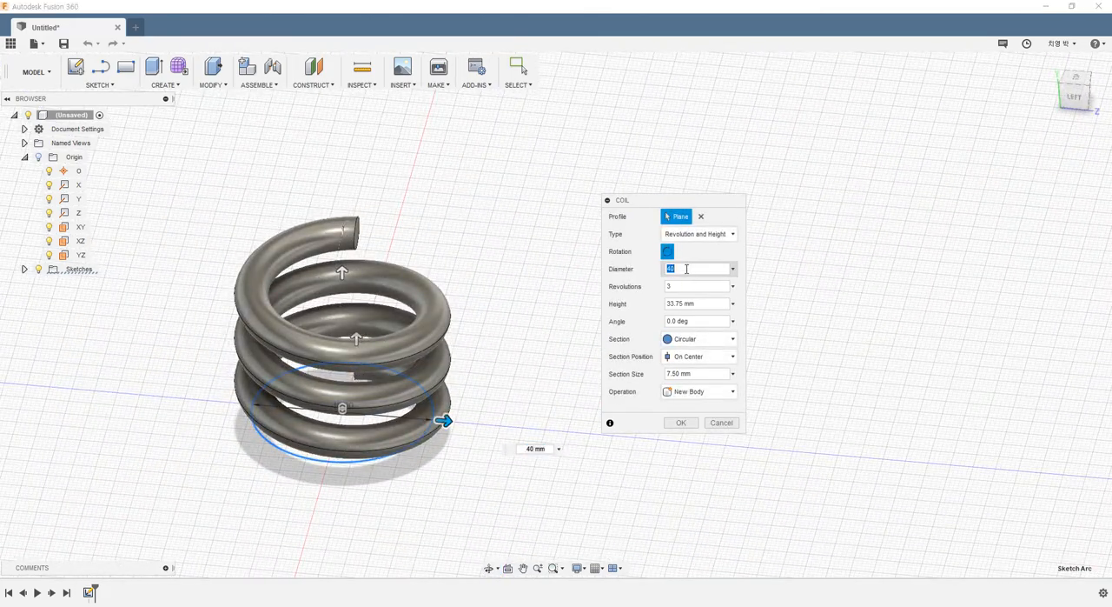
left_click(691, 284)
middle_click_drag(536, 342, 370, 417, "shift")
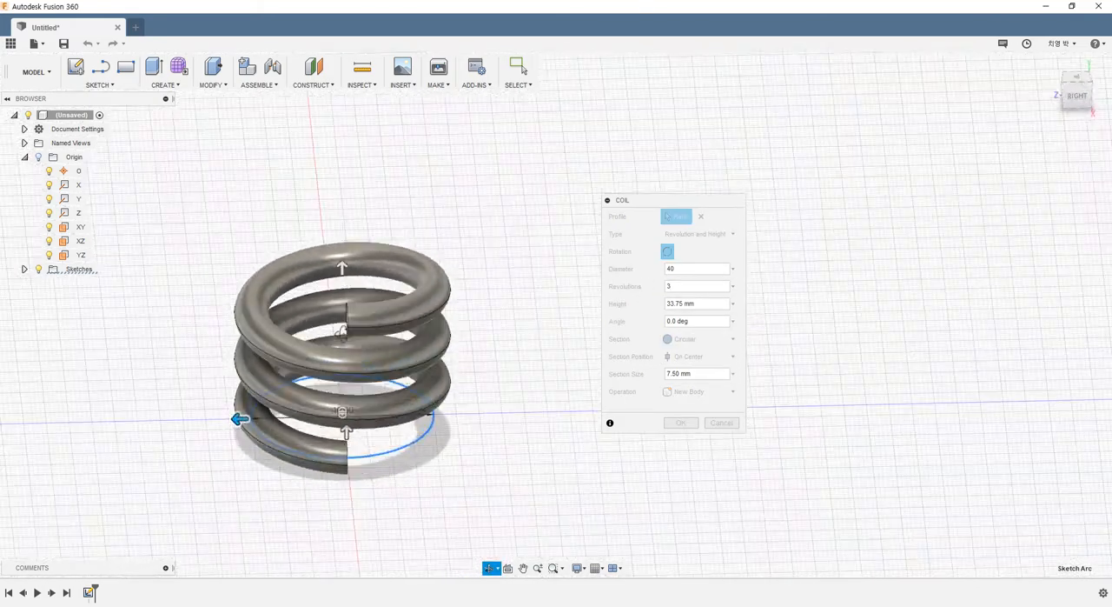
- Set the coil to 5 revolutions with a height of 100 mm and check the whole preview
scroll(360, 445, "up", 3)
scroll(339, 439, "down", 3)
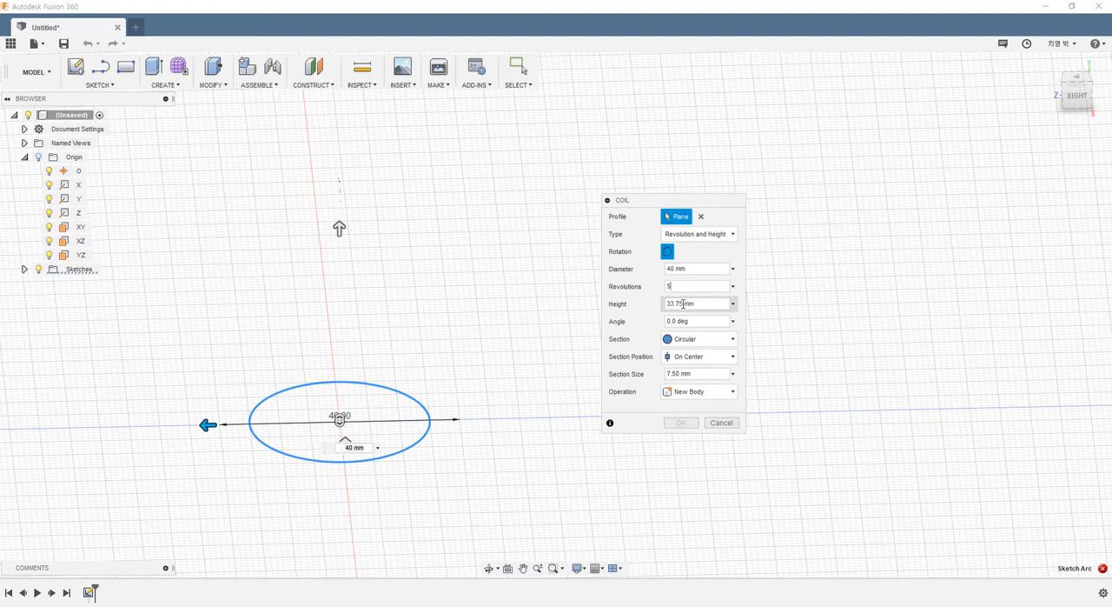
left_click(703, 304)
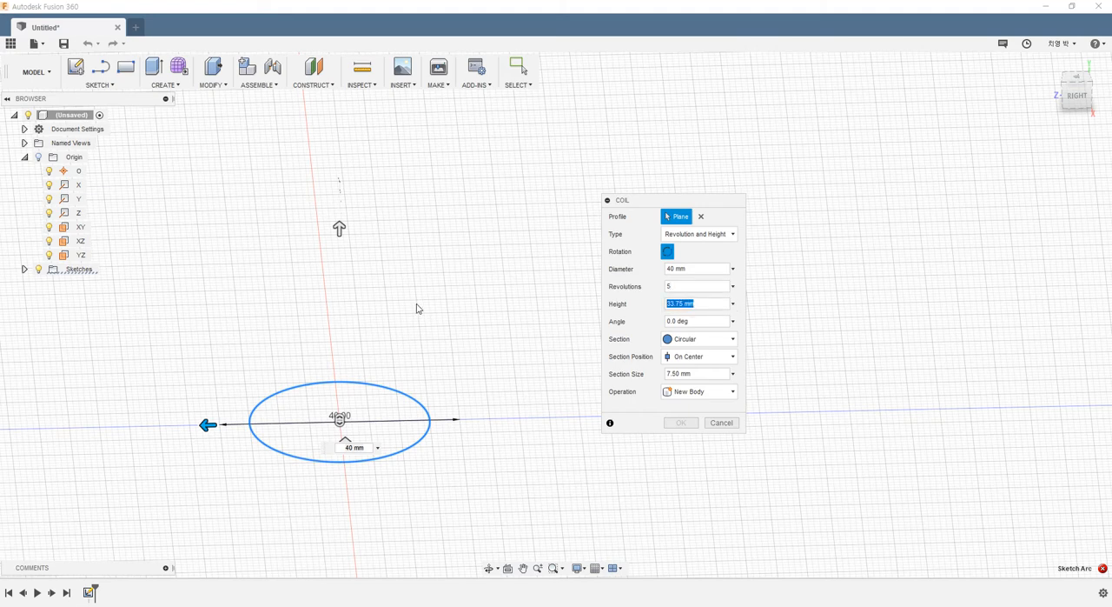
type("100")
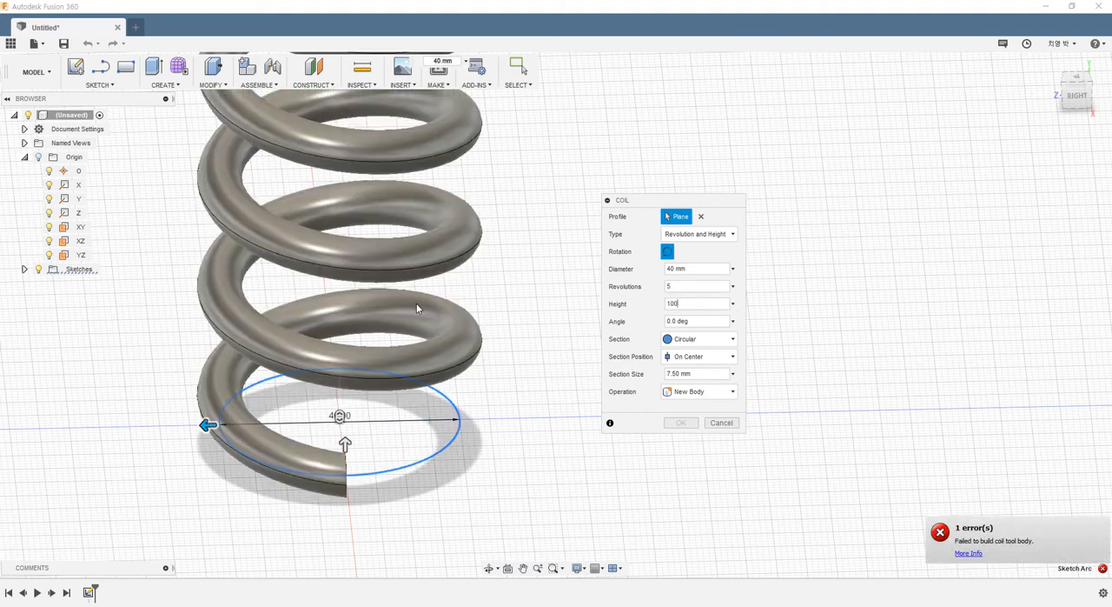
scroll(463, 365, "down", 6)
scroll(479, 268, "up", 4)
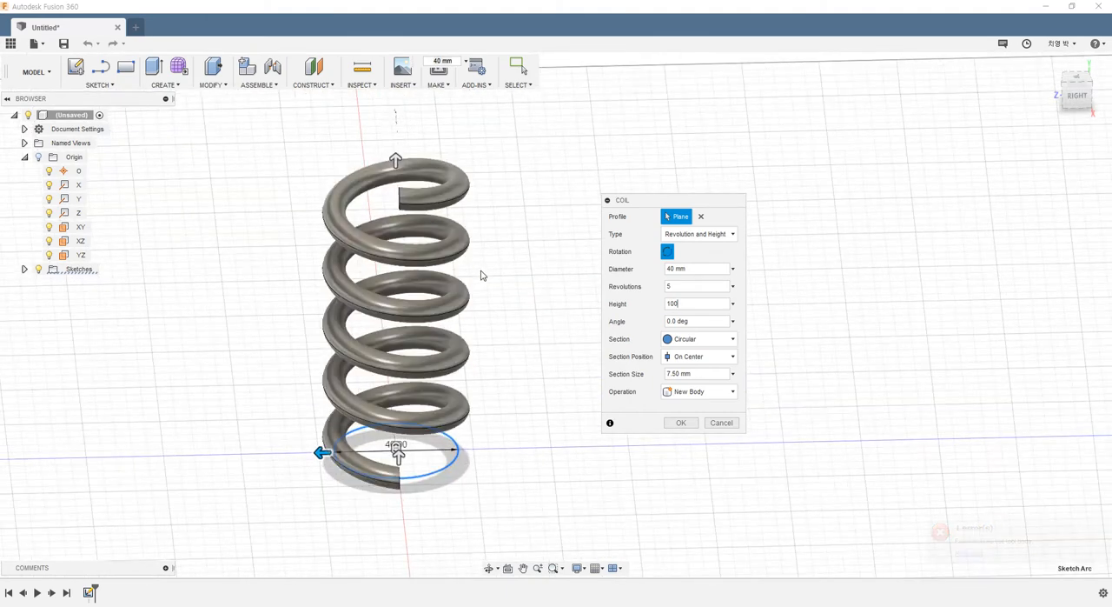
- Set the coil's revolutions to 10 and inspect the tighter spring at an angle
key("shift+Tab")
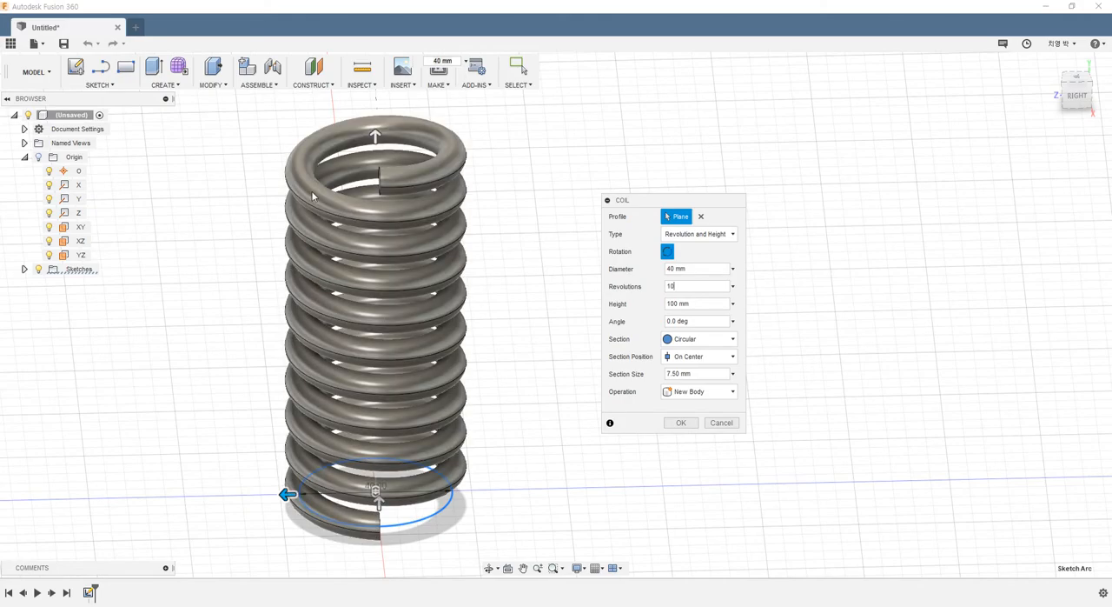
middle_click_drag(487, 246, 467, 265, "shift")
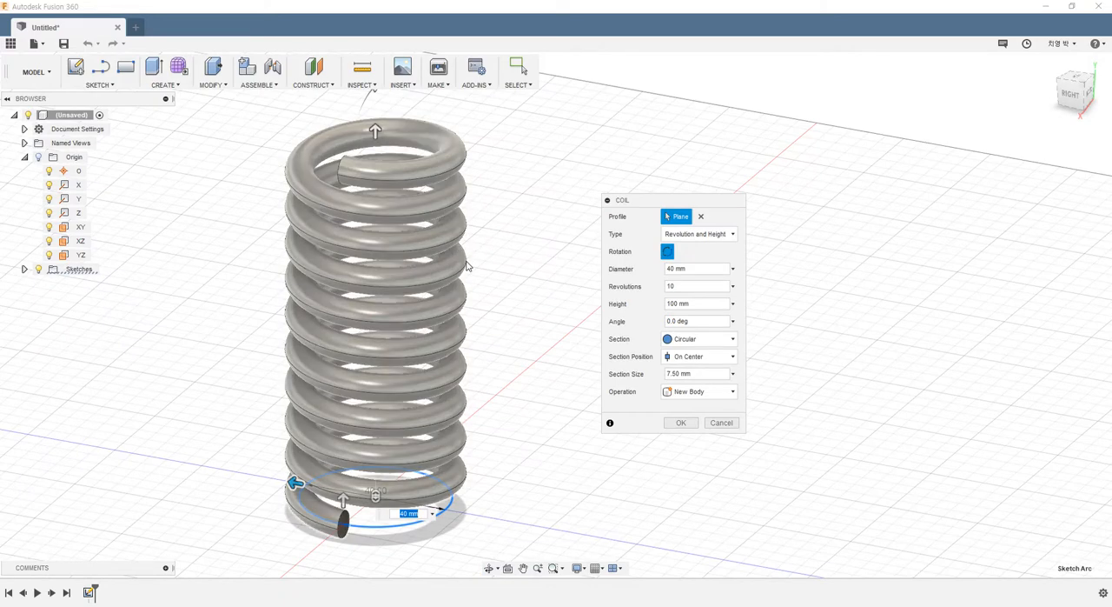
scroll(487, 261, "down", 3)
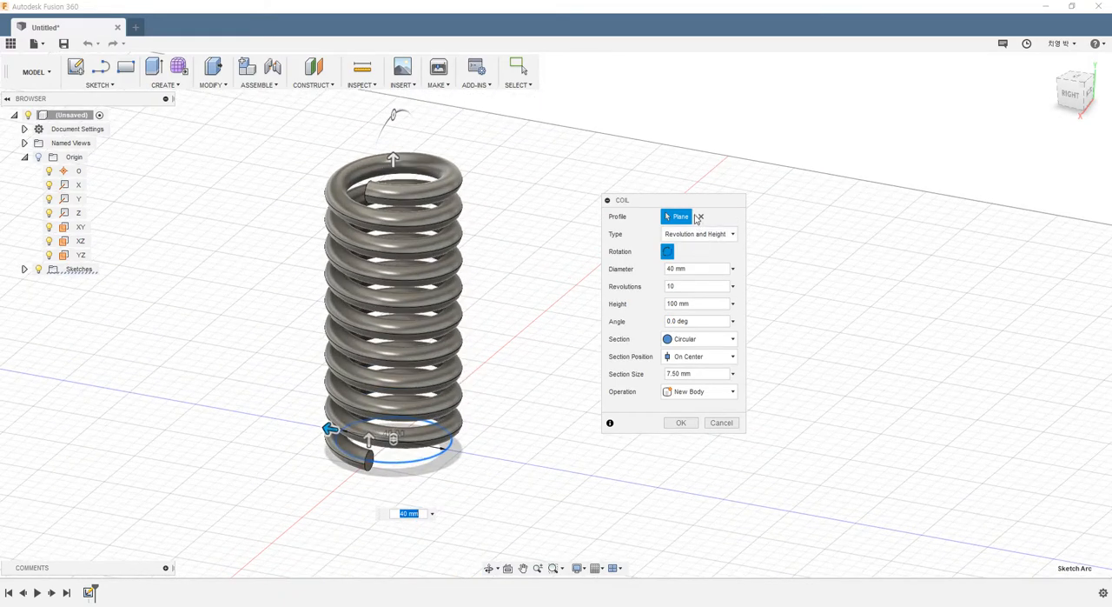
left_click_drag(709, 203, 730, 199)
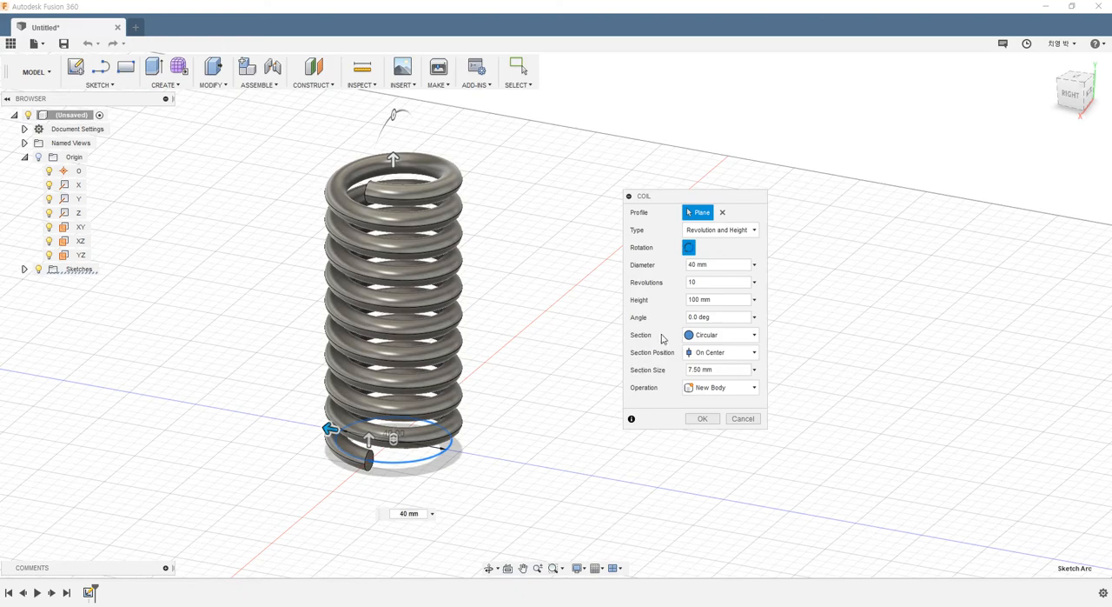
- Try a taper angle of 5 degrees on the coil and check the widening preview
left_click(718, 316)
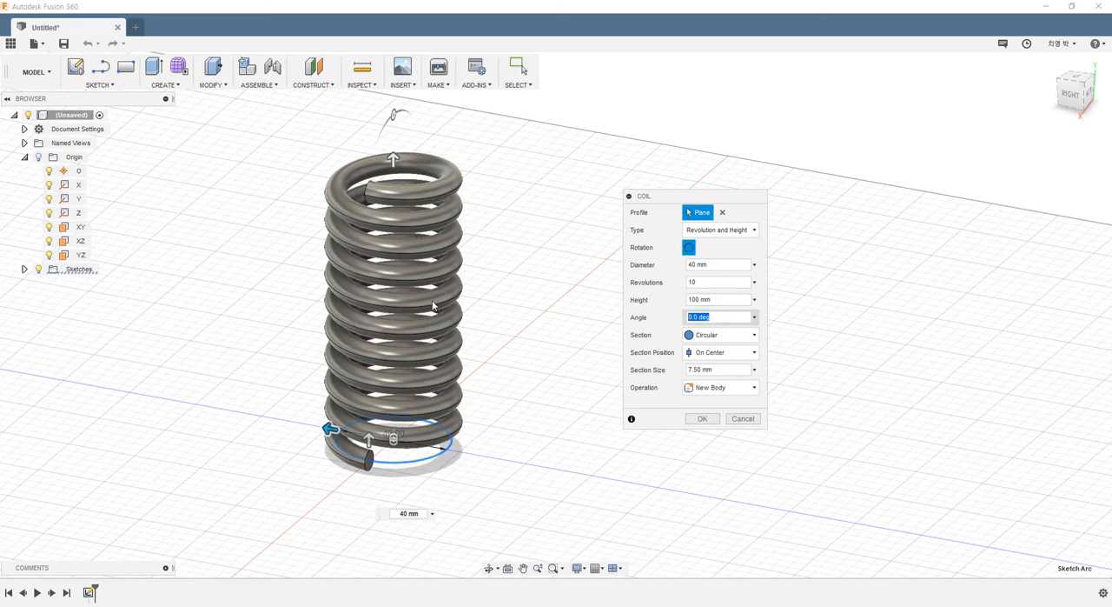
type("5")
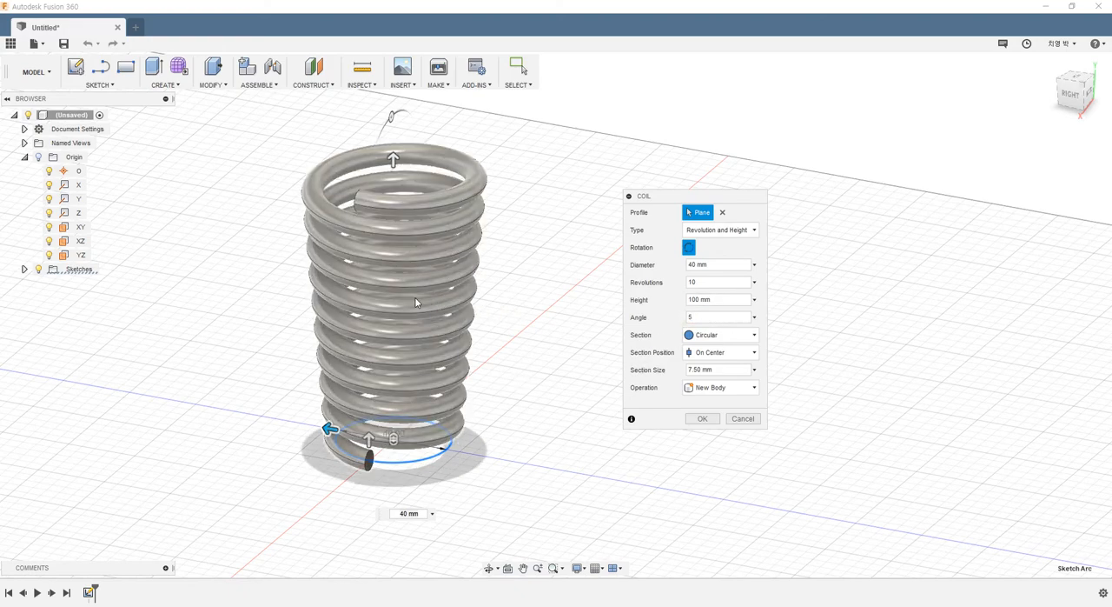
scroll(517, 286, "down", 2)
scroll(539, 286, "up", 3)
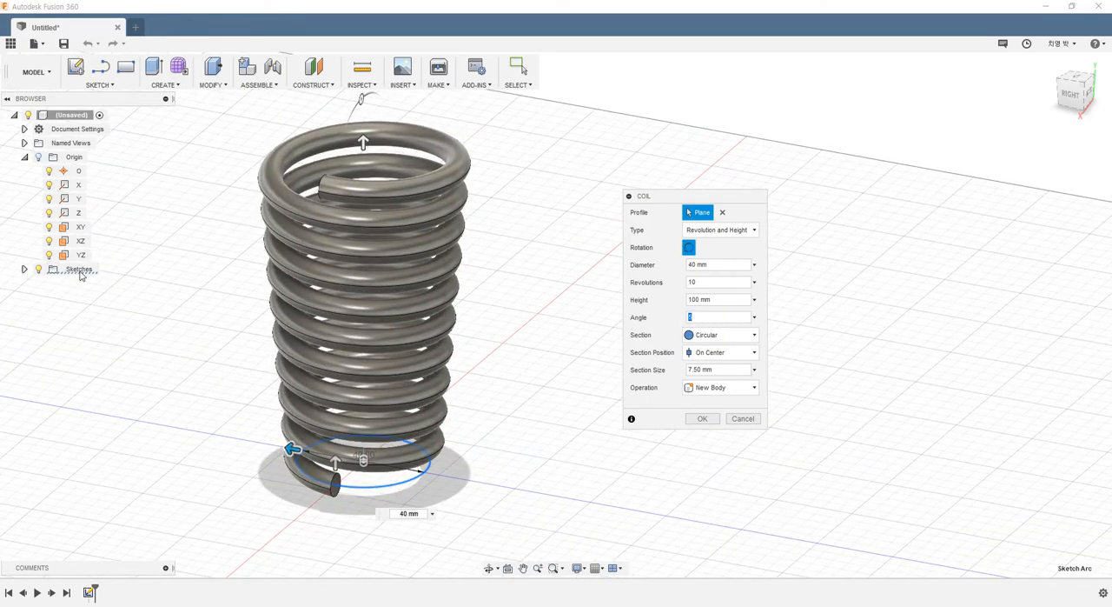
- Try a taper angle of 10 degrees on the coil and inspect its flared shape from several sides
type("10")
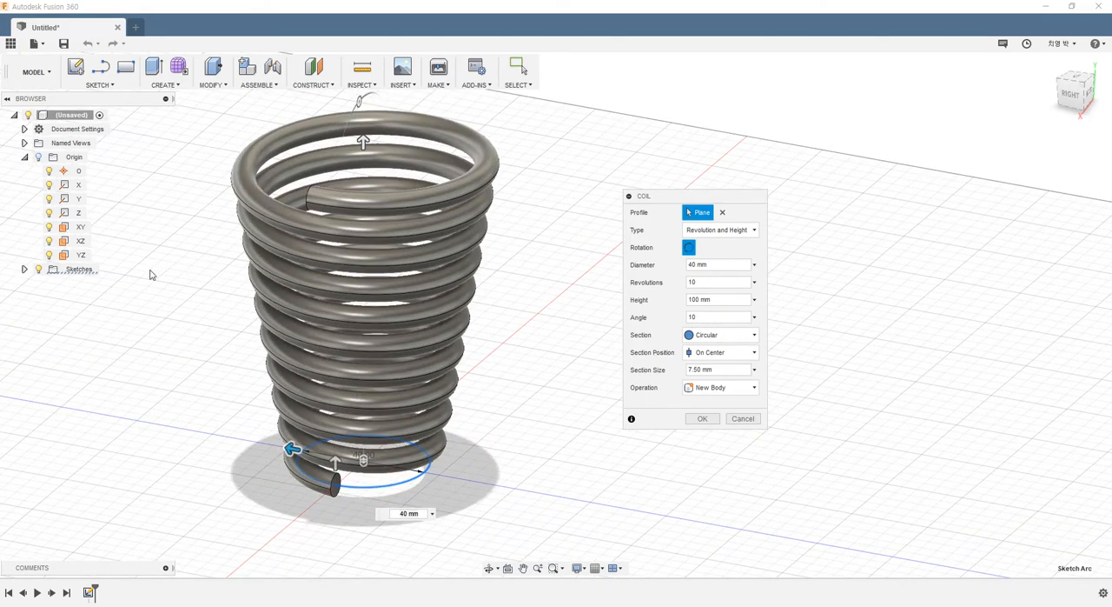
middle_click_drag(241, 291, 369, 229, "shift")
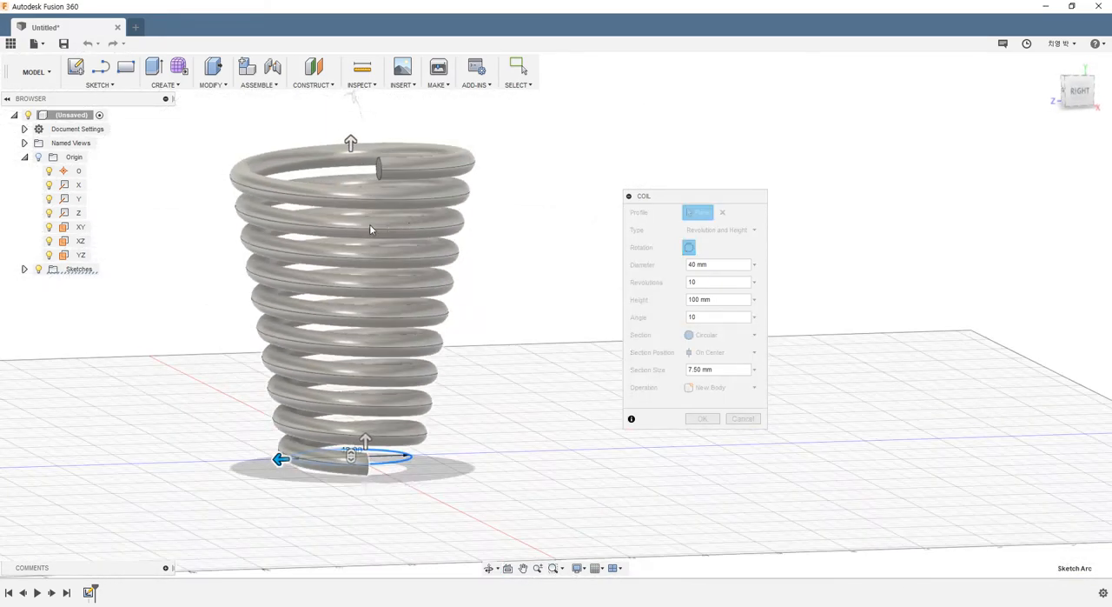
middle_click_drag(484, 238, 365, 267, "shift")
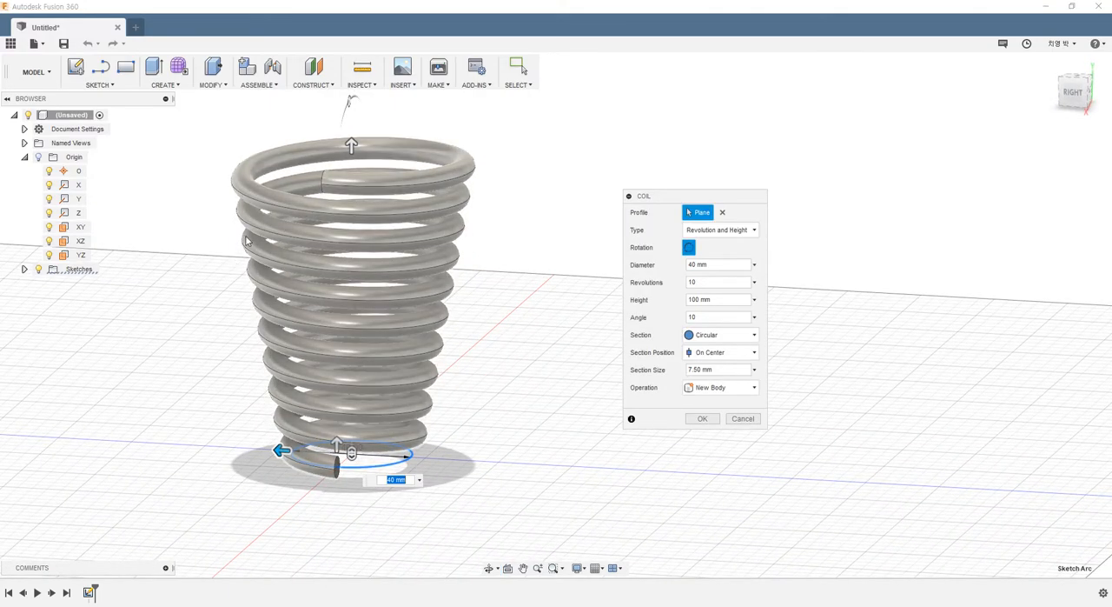
mouse_move(524, 197)
middle_mouse_down("shift")
mouse_move(475, 220)
mouse_move(472, 209)
mouse_move(535, 210)
middle_mouse_up("shift")
- Try a negative taper angle of -5 degrees and inspect the narrowing coil from the side and above
left_click_drag(706, 316, 654, 316)
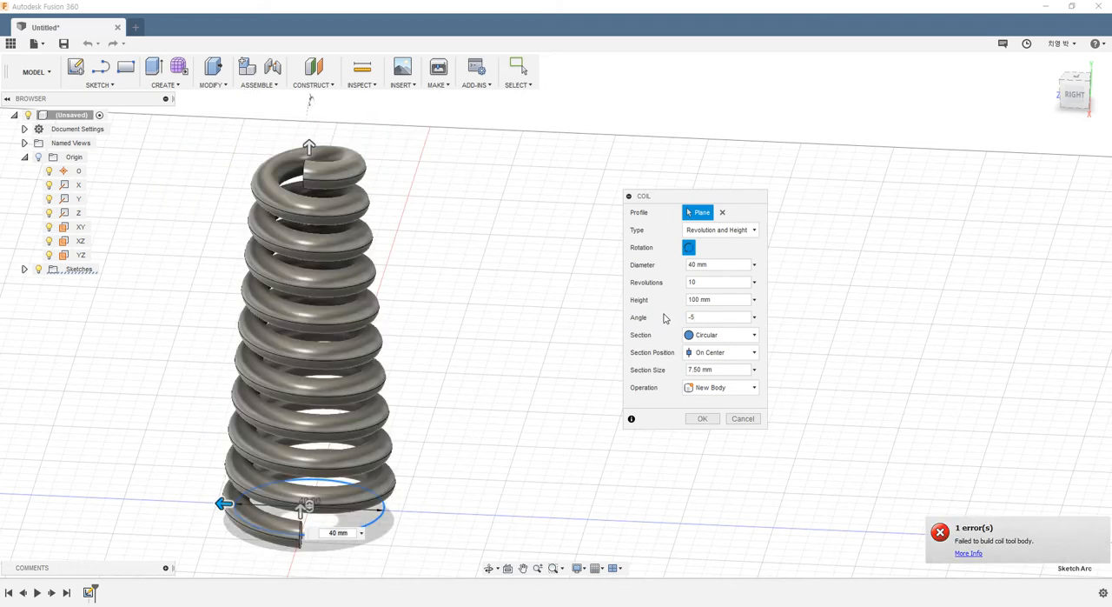
middle_click_drag(394, 362, 269, 527, "shift")
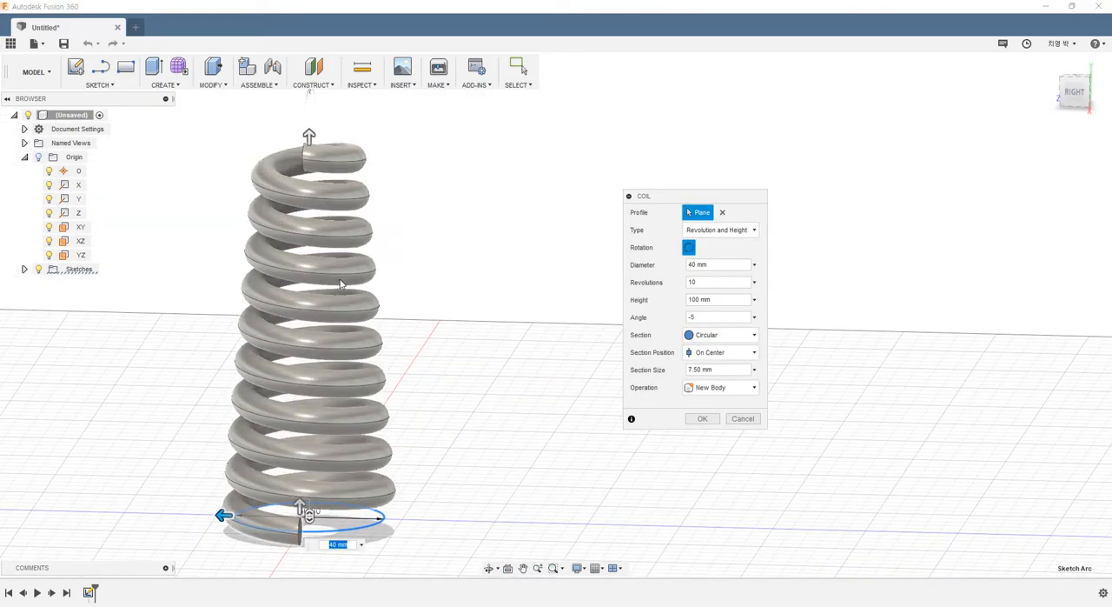
middle_click_drag(342, 281, 297, 235, "shift")
scroll(517, 320, "down", 3)
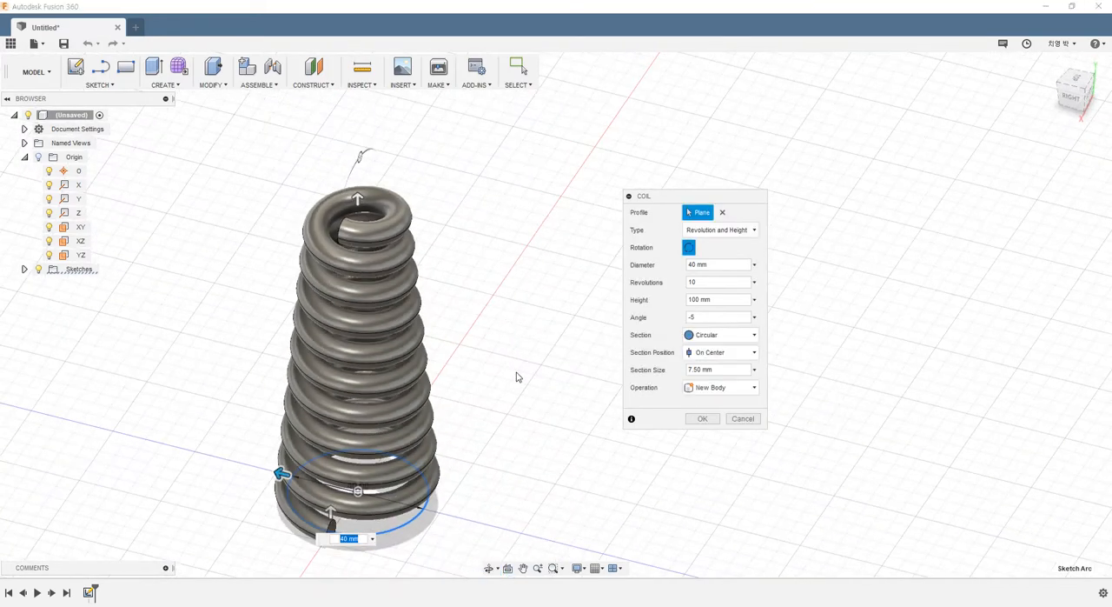
scroll(528, 445, "up", 2)
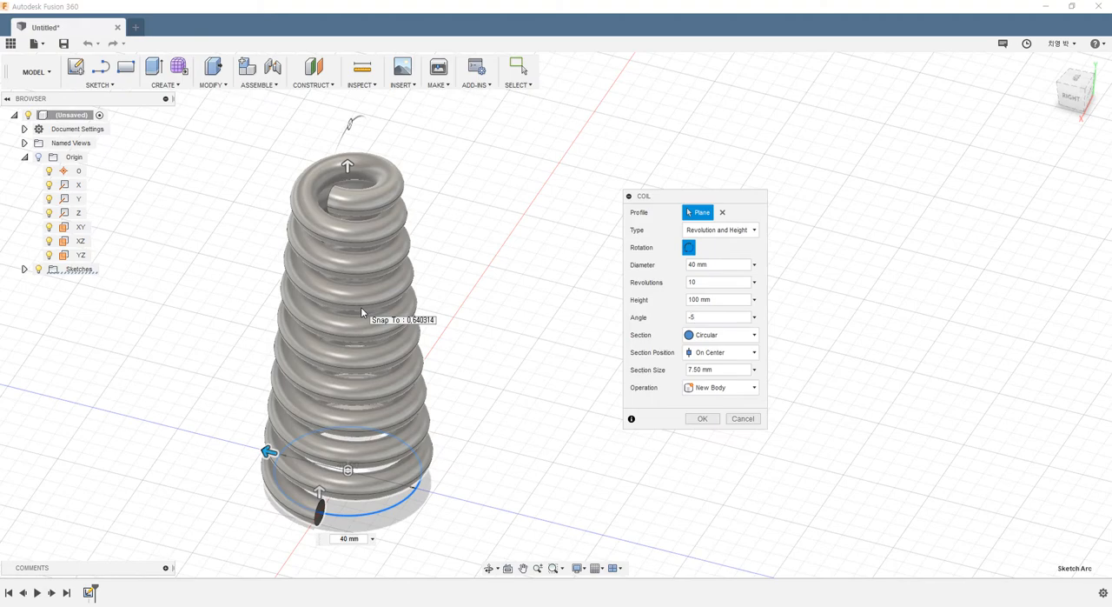
- Reset the coil's taper angle to 0 degrees and examine the circular section at its lower end
type("0")
middle_click_drag(318, 337, 398, 308, "shift")
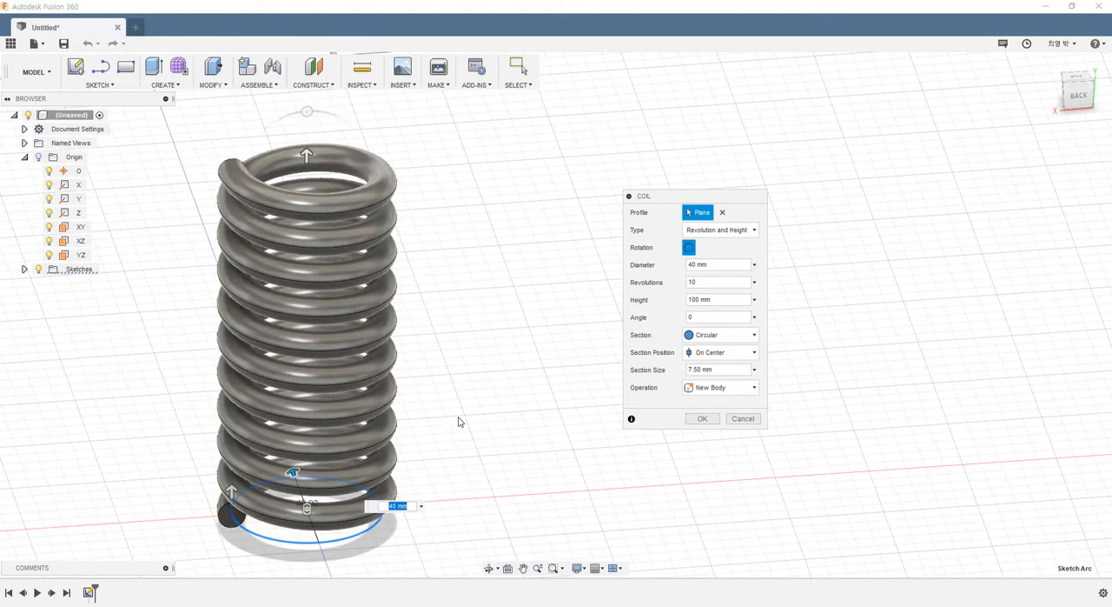
scroll(445, 485, "down", 3)
scroll(444, 485, "up", 3)
scroll(262, 534, "up", 5)
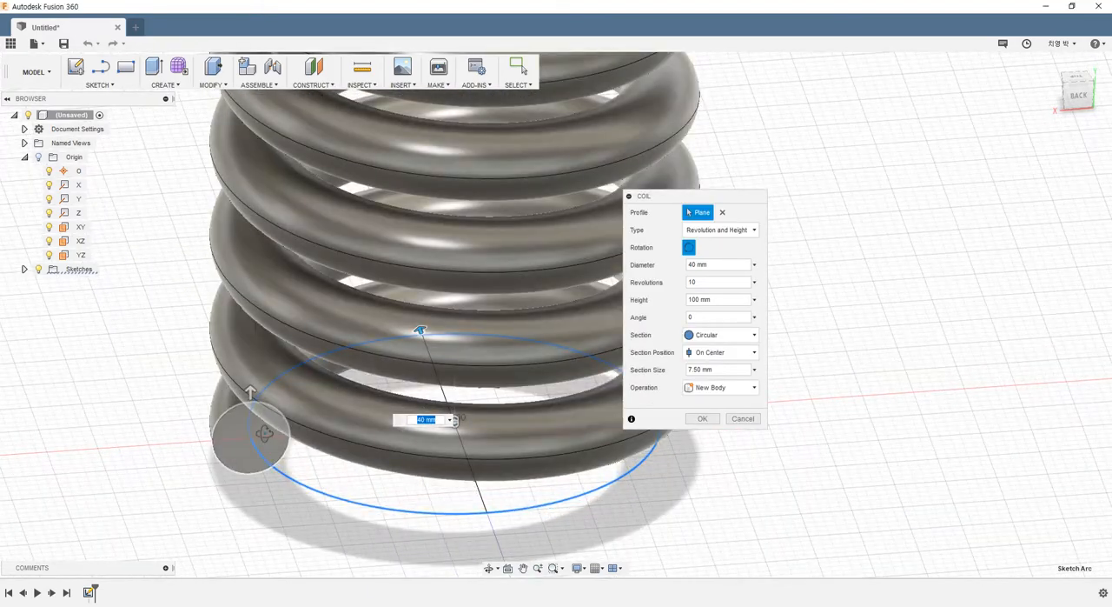
middle_click_drag(264, 438, 306, 424, "shift")
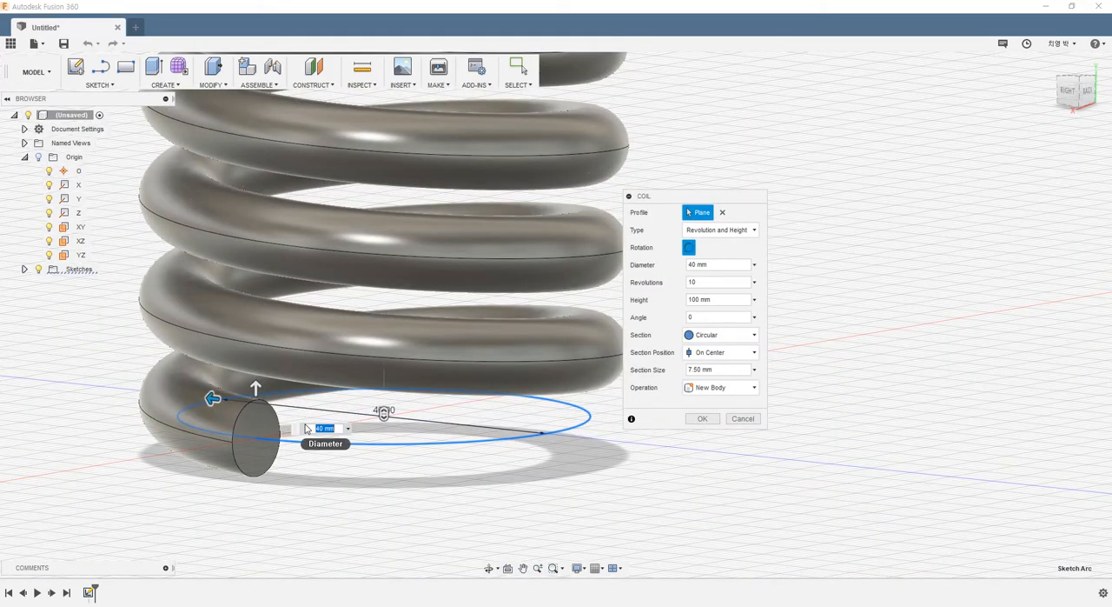
- Try the Square section shape for the coil and inspect the resulting preview
left_click(708, 335)
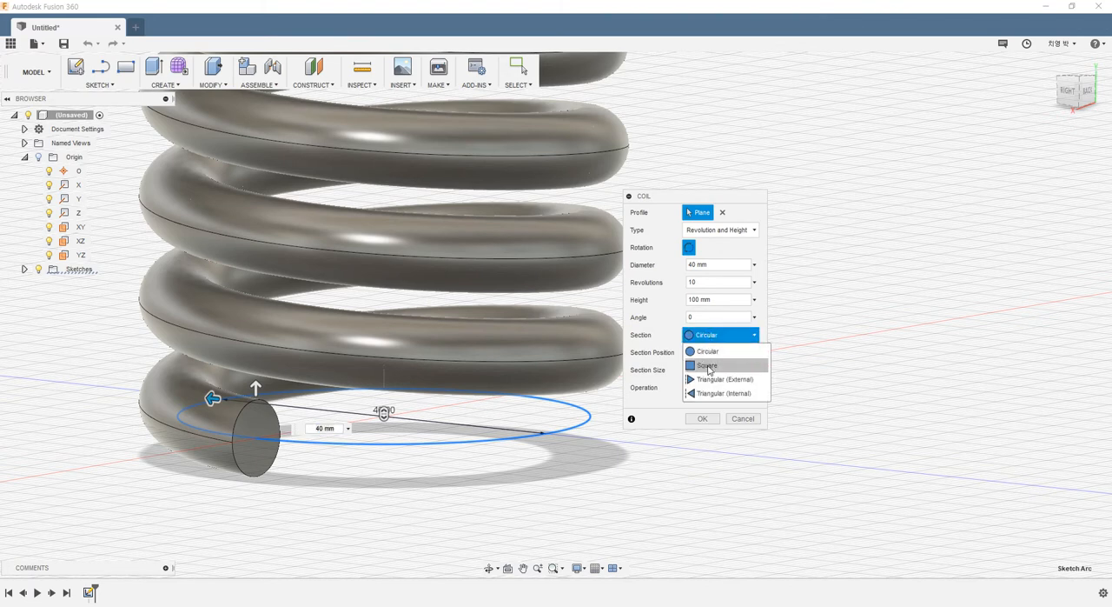
left_click(708, 368)
scroll(539, 470, "down", 4)
middle_click_drag(504, 402, 496, 423, "shift")
scroll(558, 273, "down", 2)
middle_click_drag(549, 283, 483, 427)
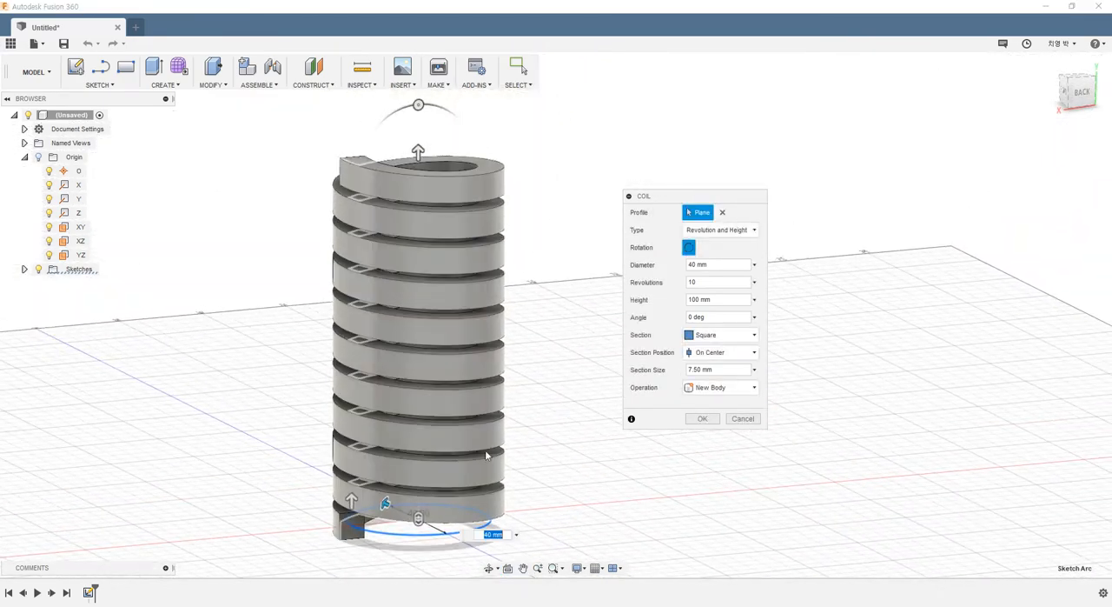
- Try the Triangular (External) section shape and inspect the outward-pointing edges of the coil
left_click(721, 336)
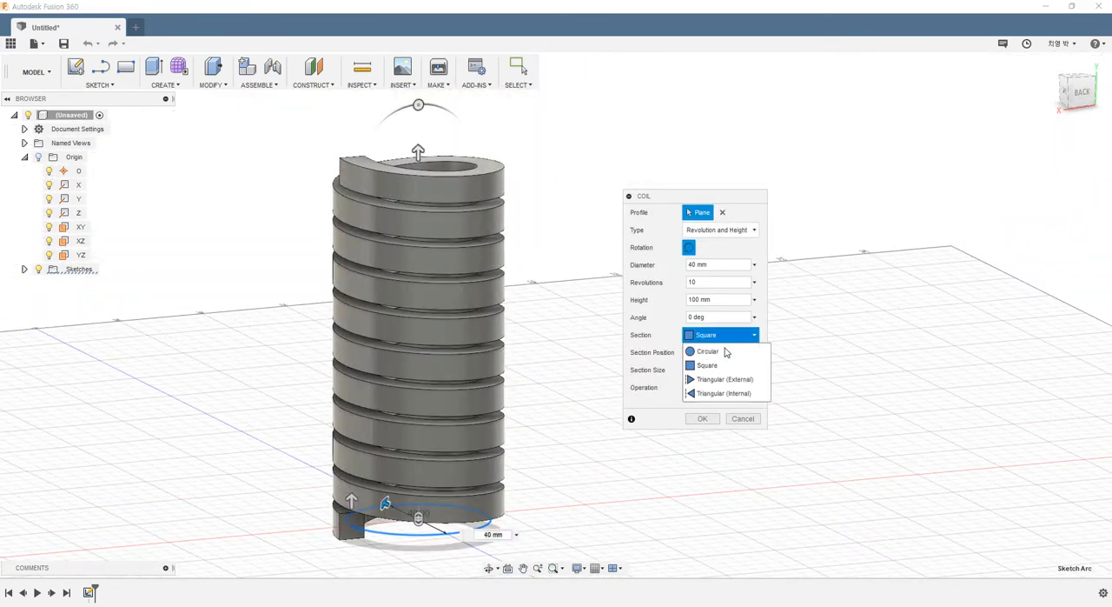
left_click(718, 380)
middle_click_drag(513, 434, 430, 480, "shift")
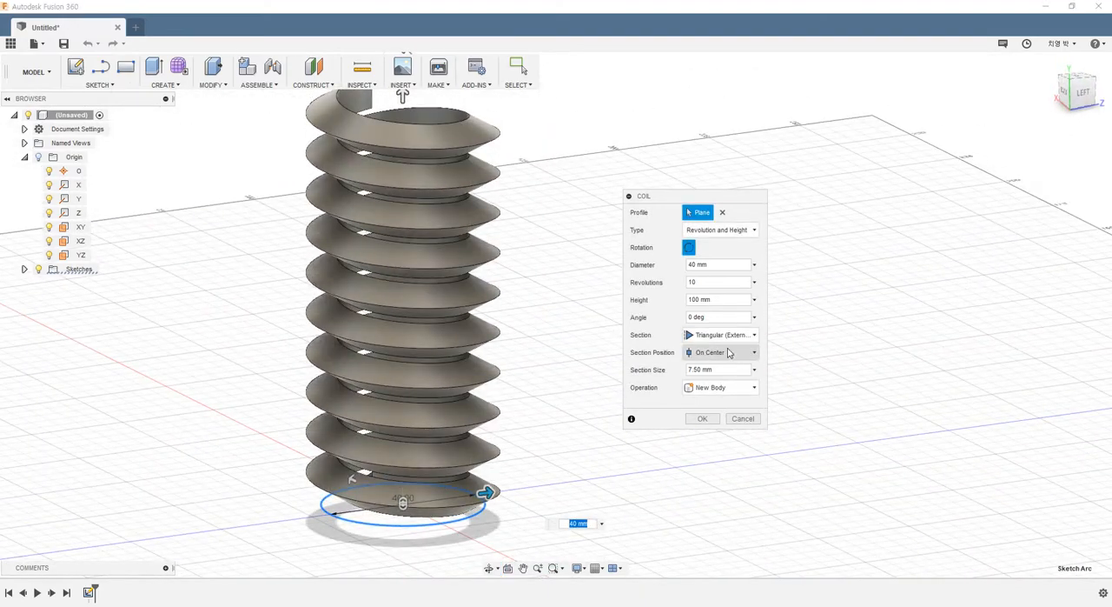
- Try the Triangular (Internal) section shape and inspect the inward-pointing profile at the coil's upper end
left_click(723, 336)
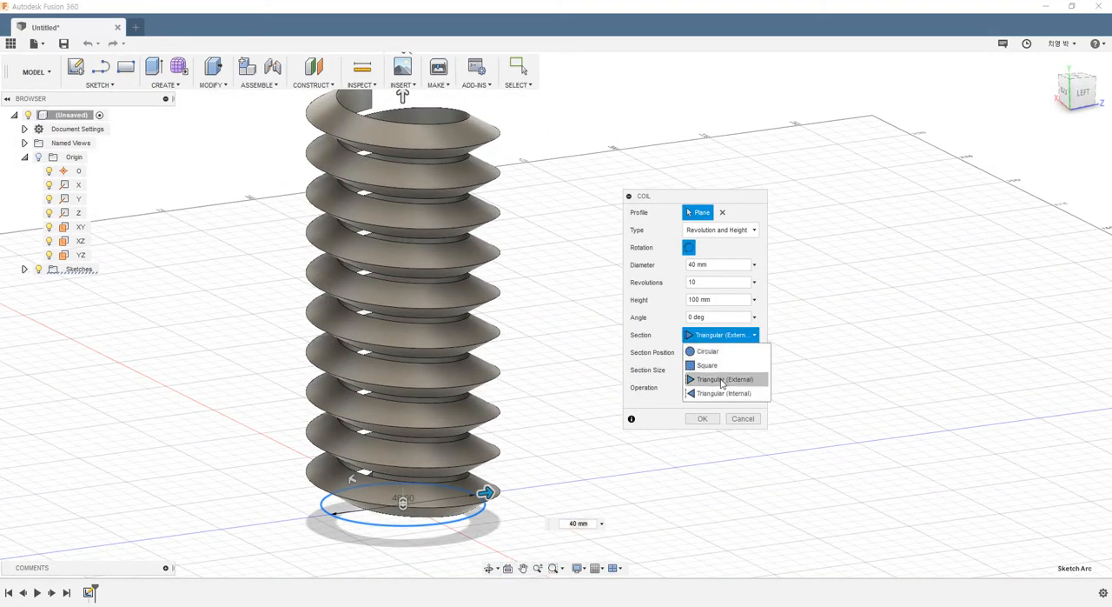
left_click(715, 394)
middle_click_drag(469, 487, 333, 368, "shift")
scroll(523, 206, "down", 3)
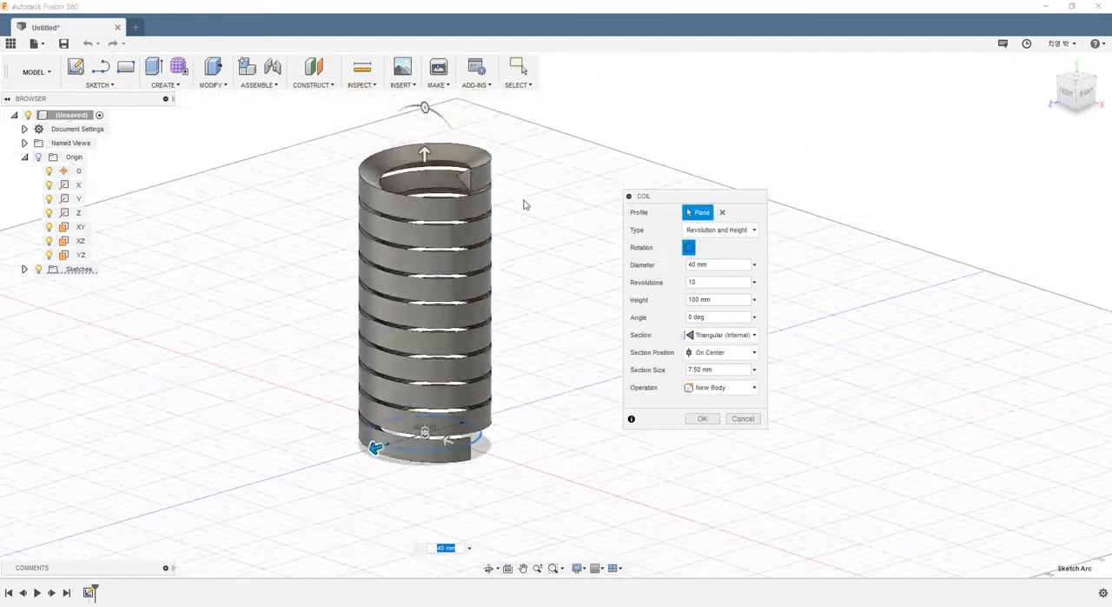
scroll(504, 199, "up", 4)
middle_click_drag(504, 199, 479, 182, "shift")
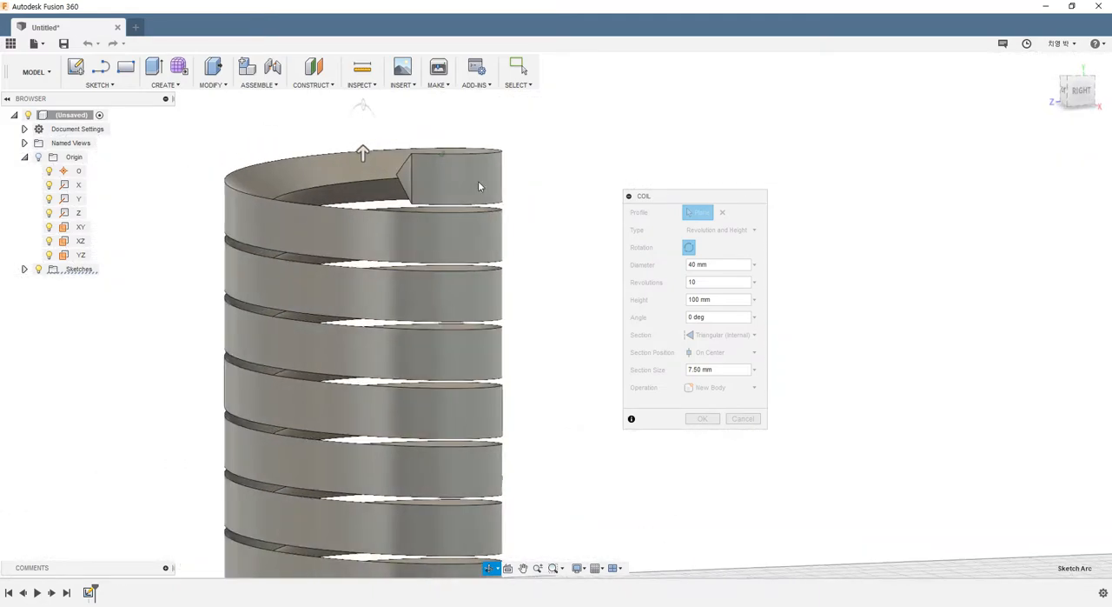
scroll(479, 184, "down", 3)
middle_click_drag(516, 278, 464, 330, "shift")
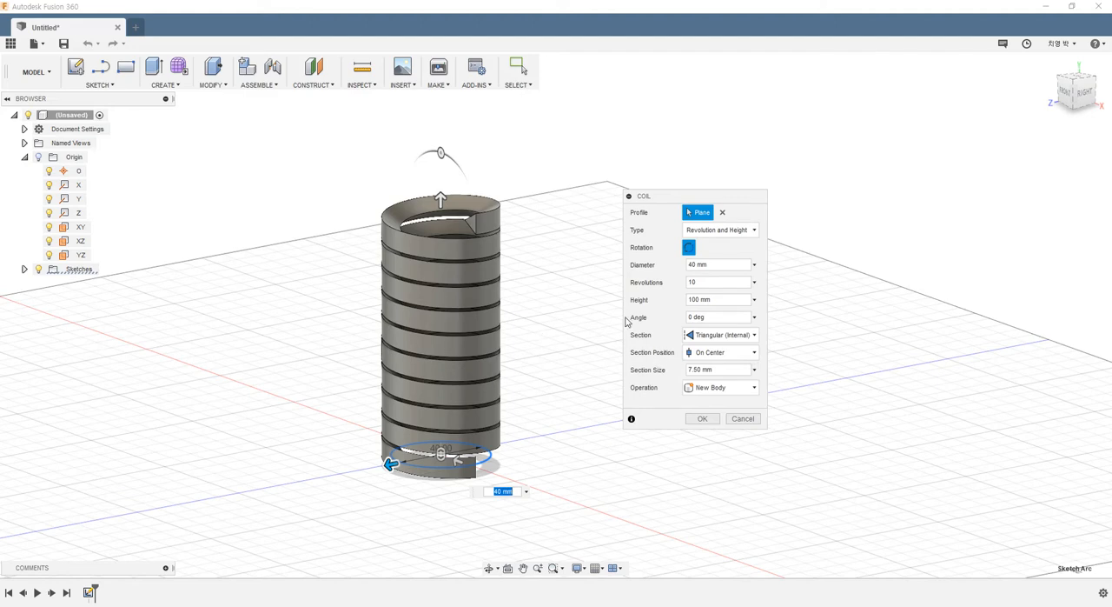
- Switch the coil's section shape back to Circular and check the preview
left_click(712, 336)
left_click(709, 353)
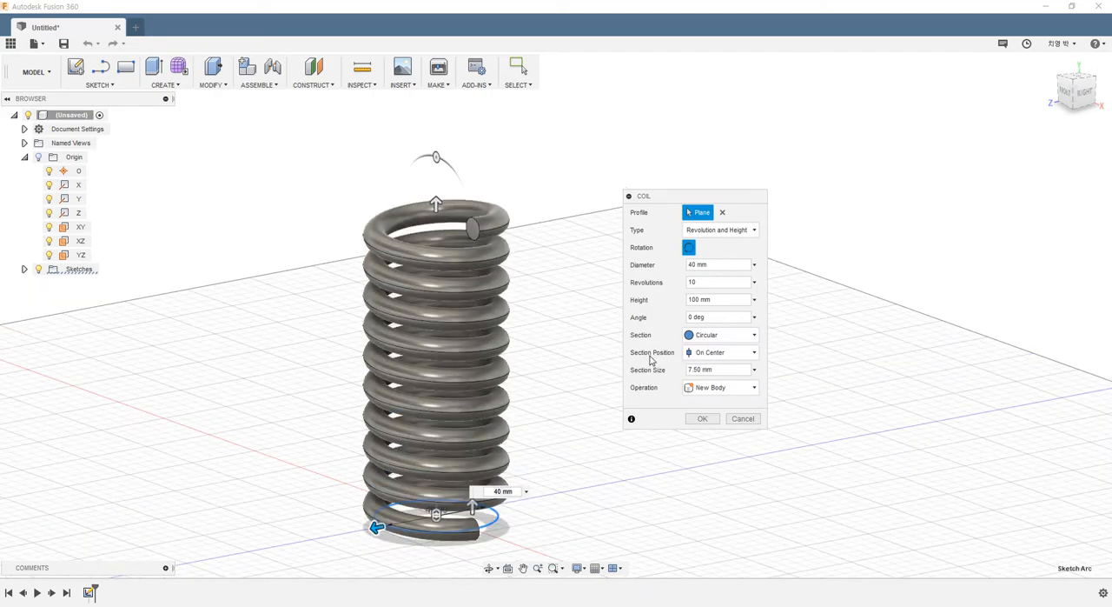
middle_click_drag(546, 446, 445, 375, "shift")
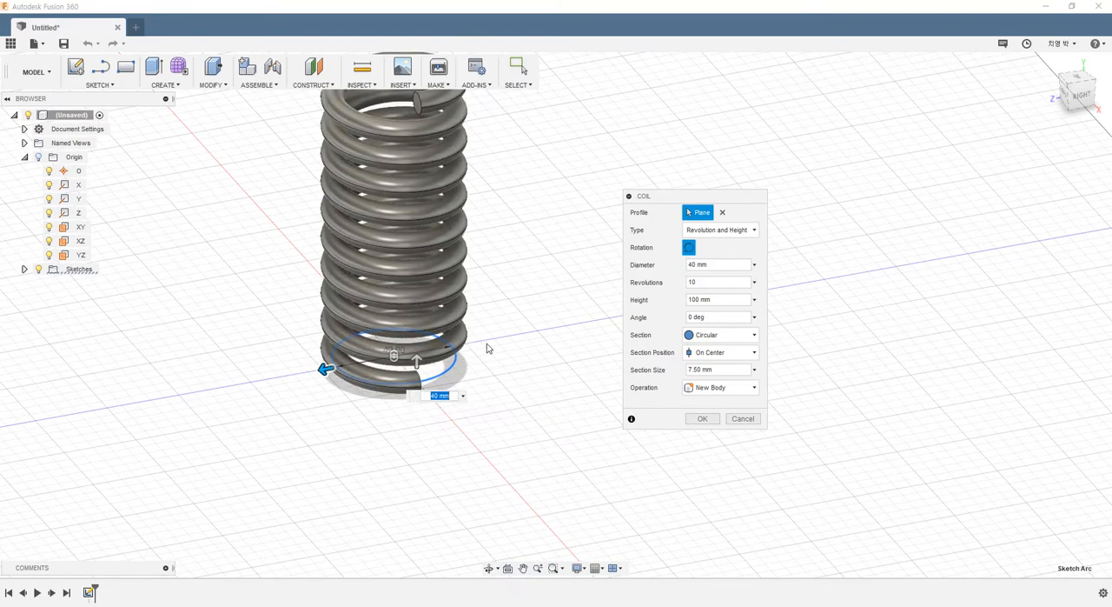
- View the coil from directly above and set its section position to Inside
middle_click_drag(489, 347, 522, 371)
middle_click_drag(952, 193, 999, 252, "shift")
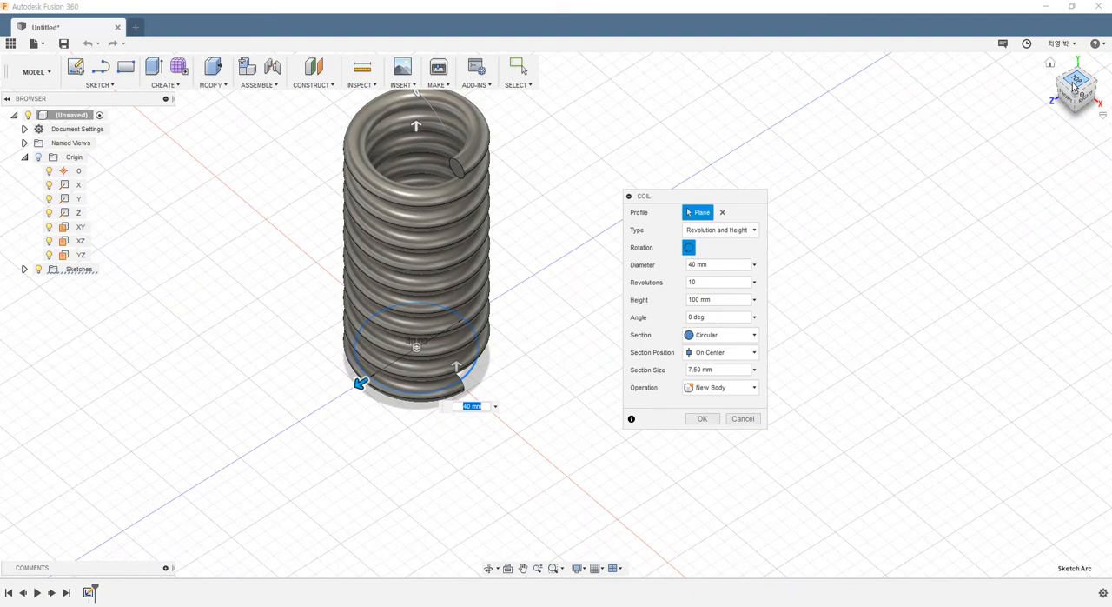
left_click(1074, 83)
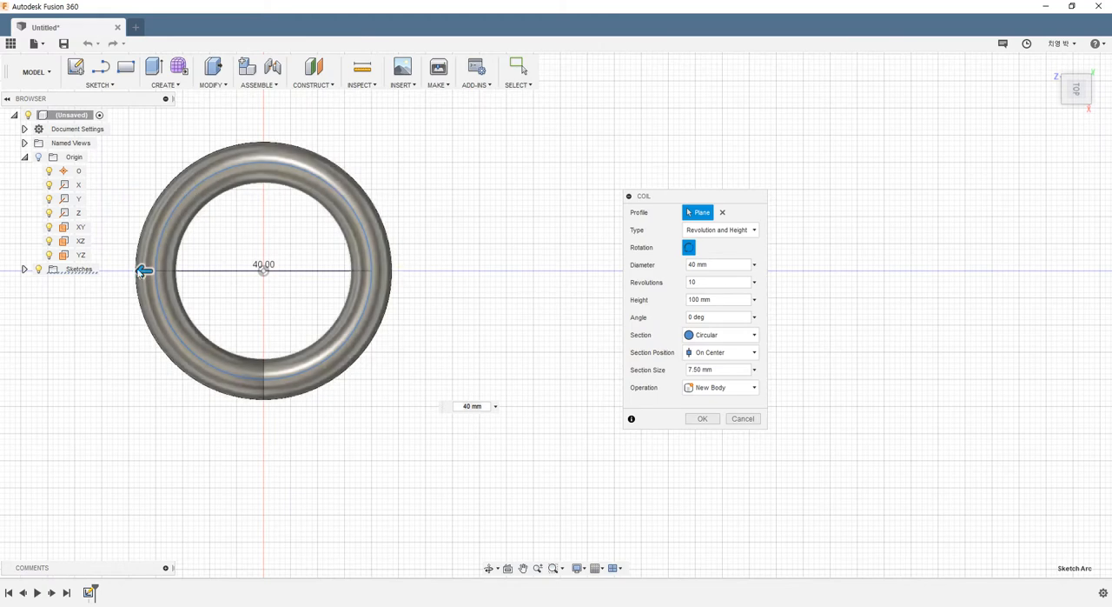
left_click(730, 354)
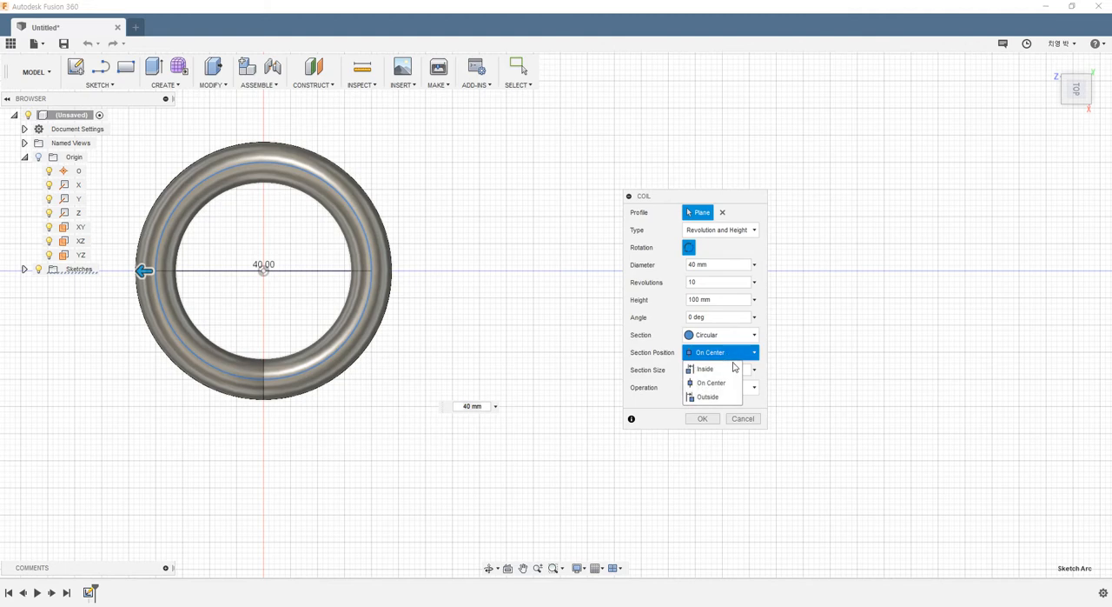
left_click(719, 376)
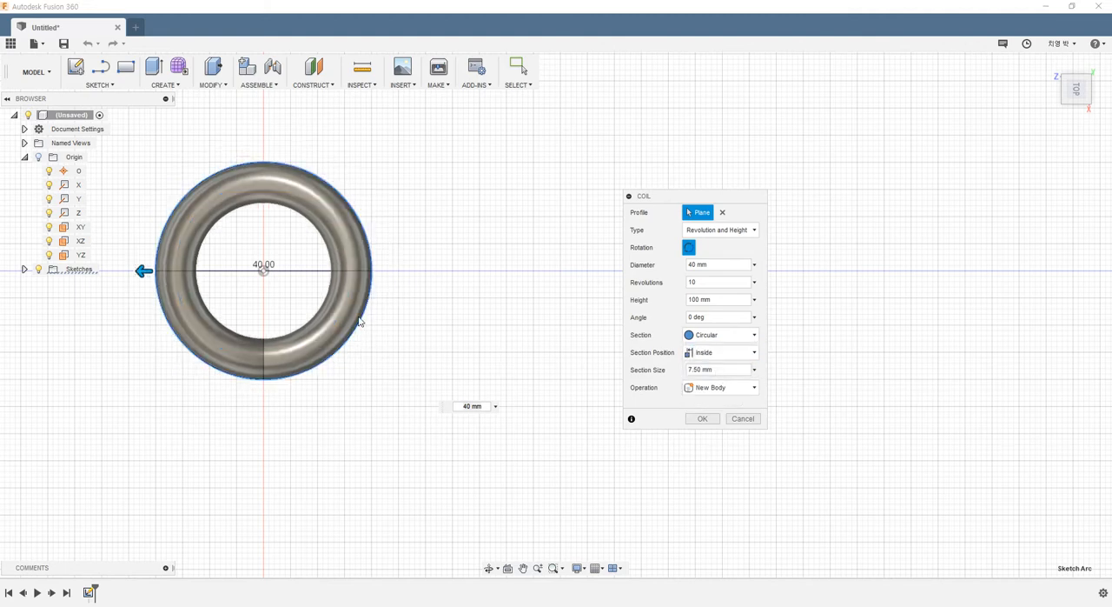
- Inspect the coil with its inside section, return to the view from directly above and set the section position to Outside
middle_click_drag(344, 289, 352, 292, "shift")
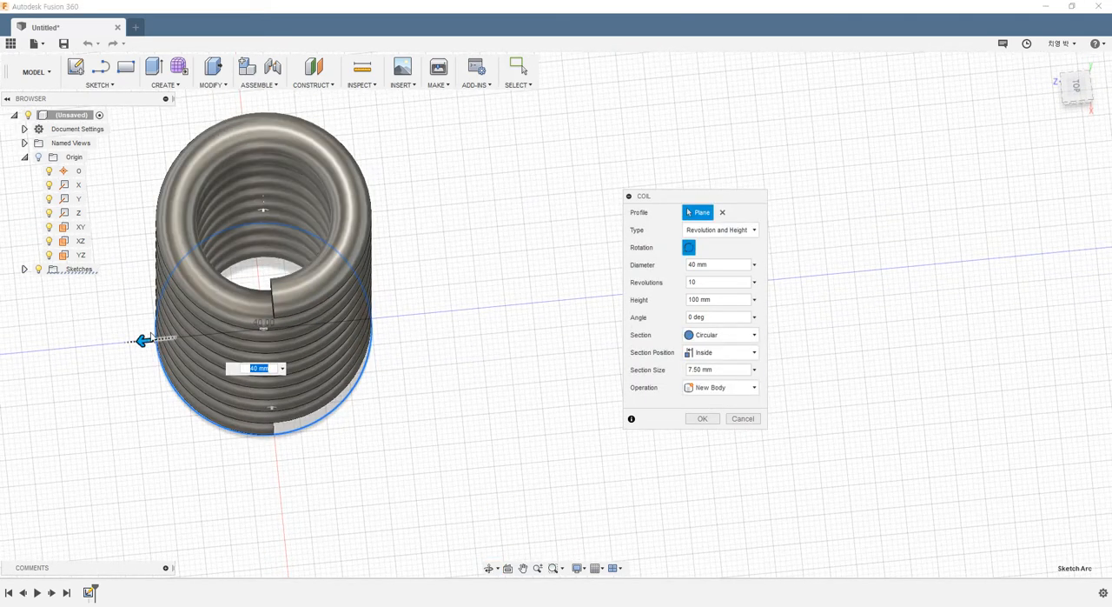
middle_click_drag(277, 338, 244, 332, "shift")
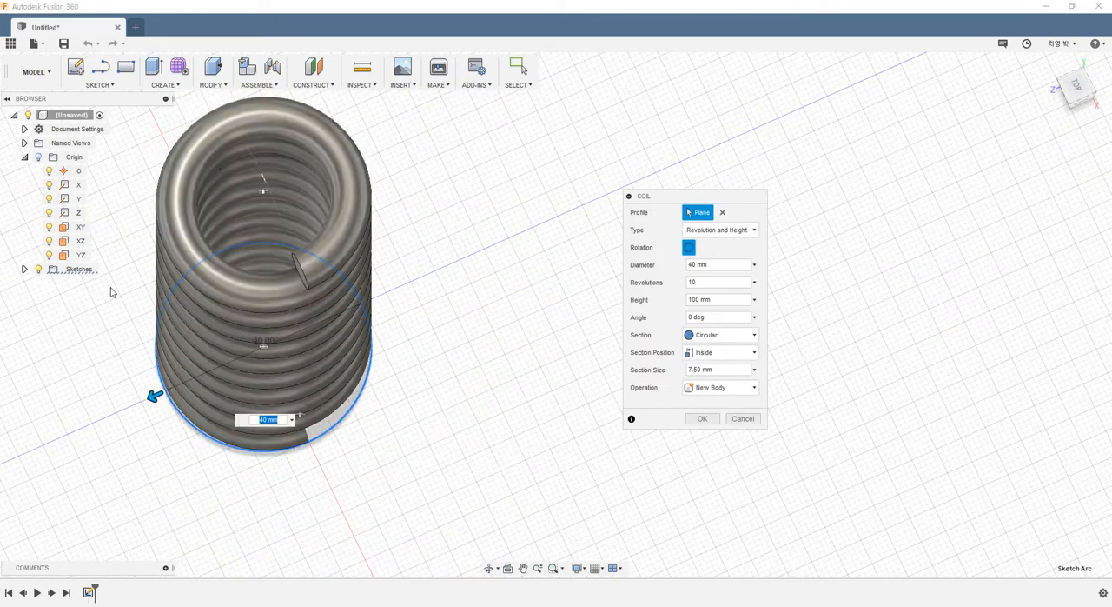
left_click(1075, 84)
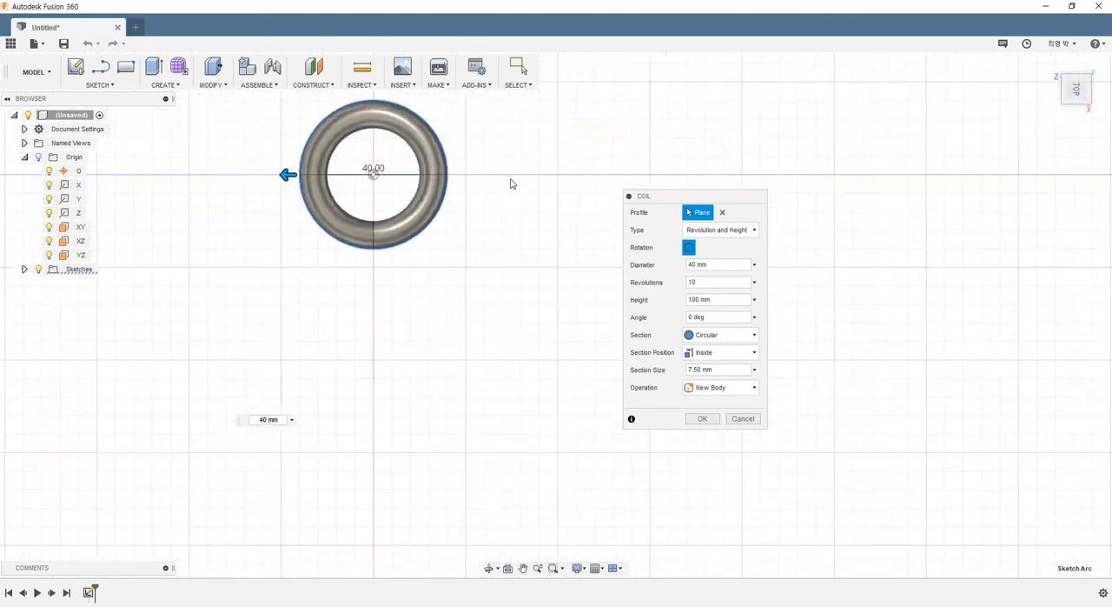
left_click(705, 353)
left_click(707, 397)
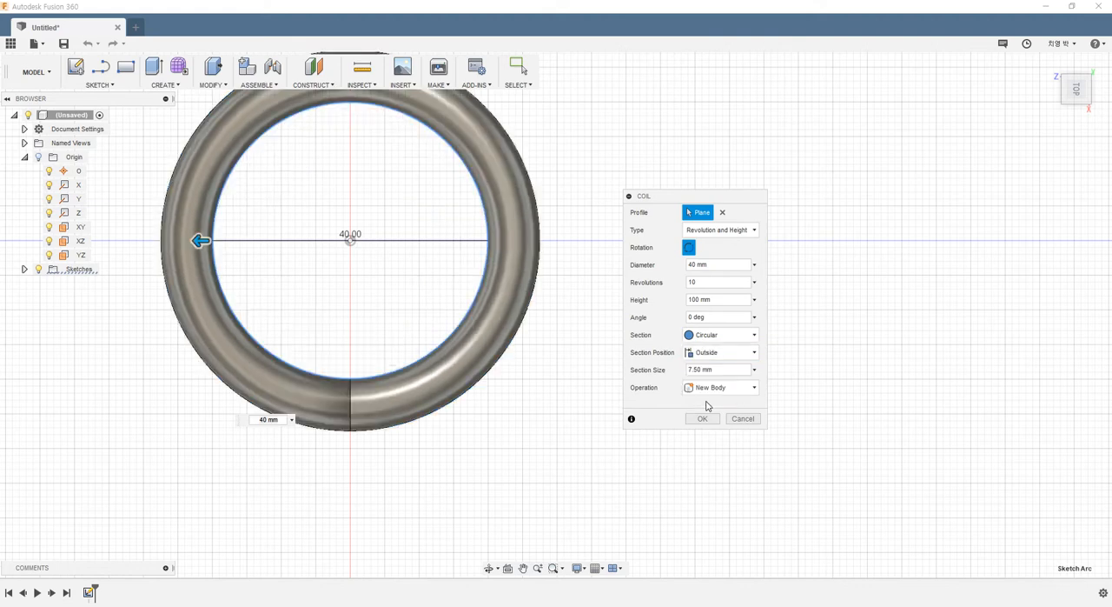
- Check the outside-positioned circular section against the 40 mm guide circle and create the coil as a new body
scroll(249, 345, "down", 3)
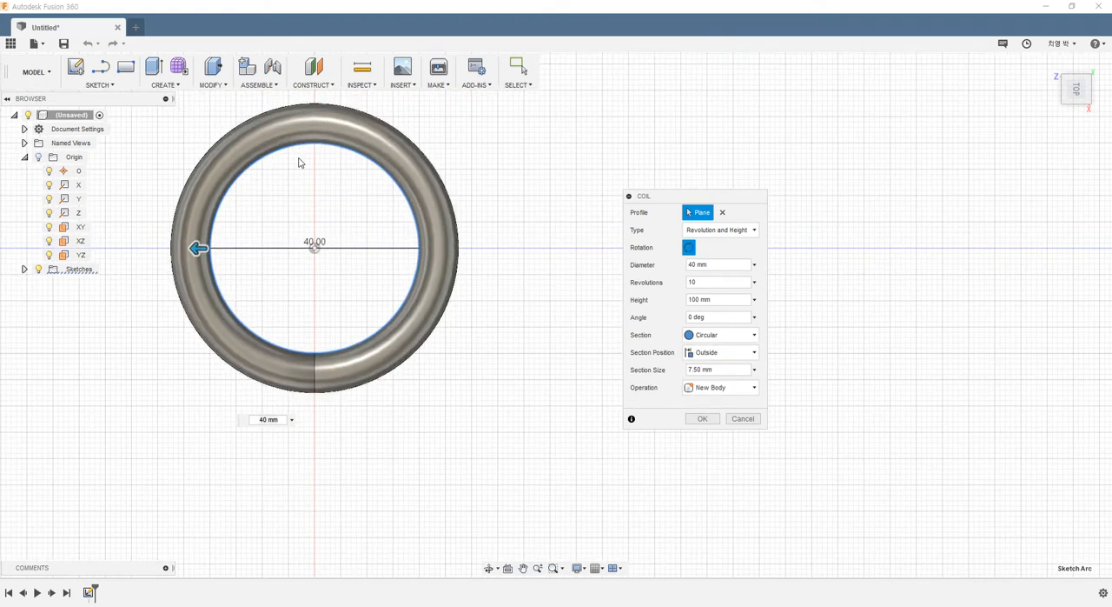
scroll(355, 348, "down", 1)
scroll(443, 137, "up", 1)
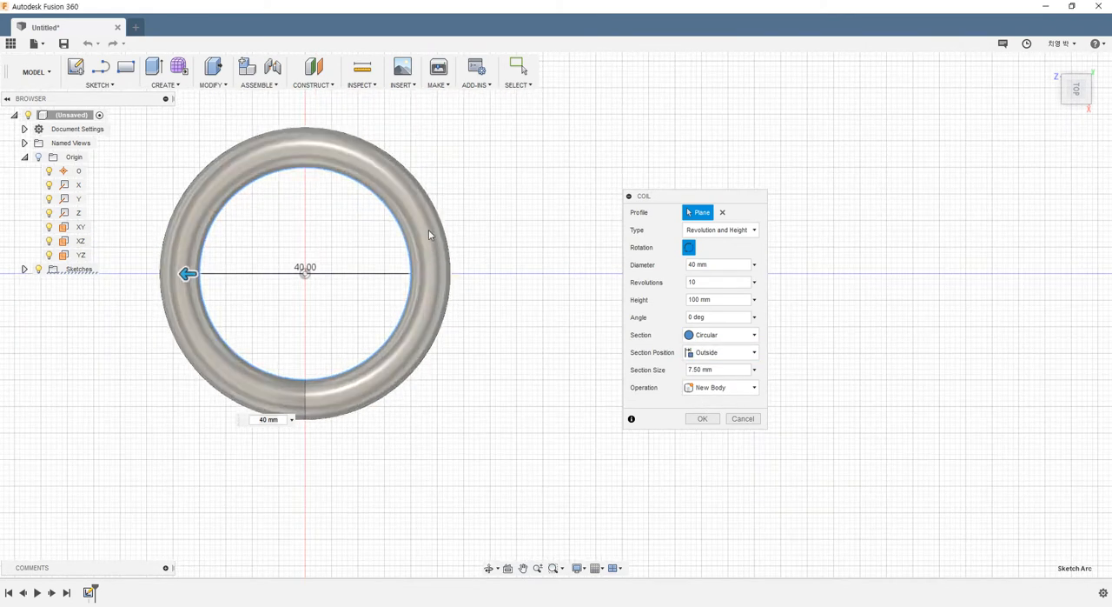
key("Return")
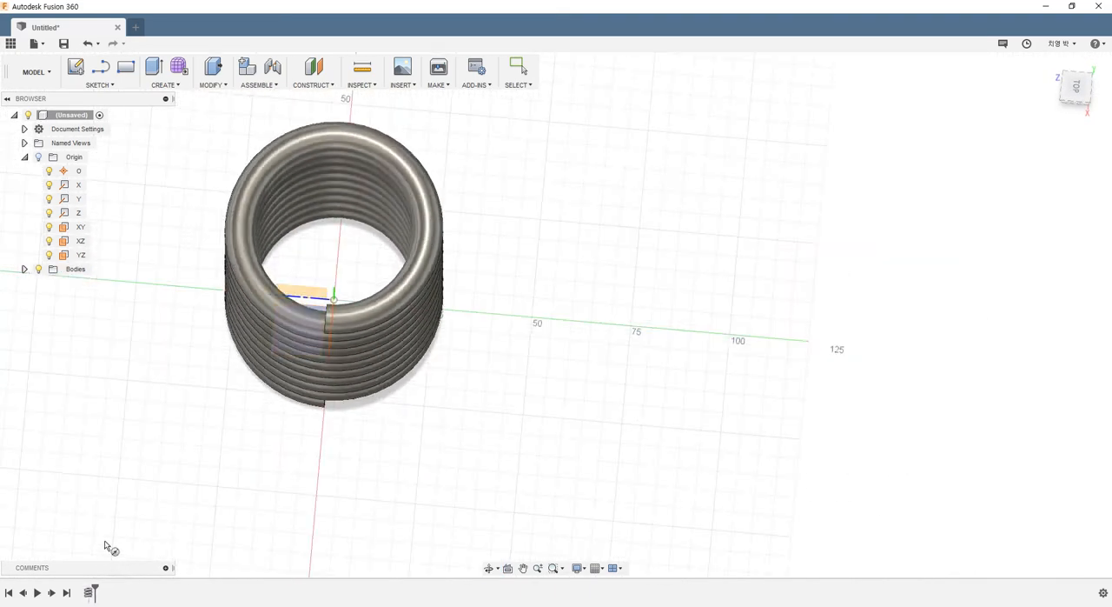
- Reopen the finished coil feature for editing and move its settings dialog clear of the model
double_click(91, 592)
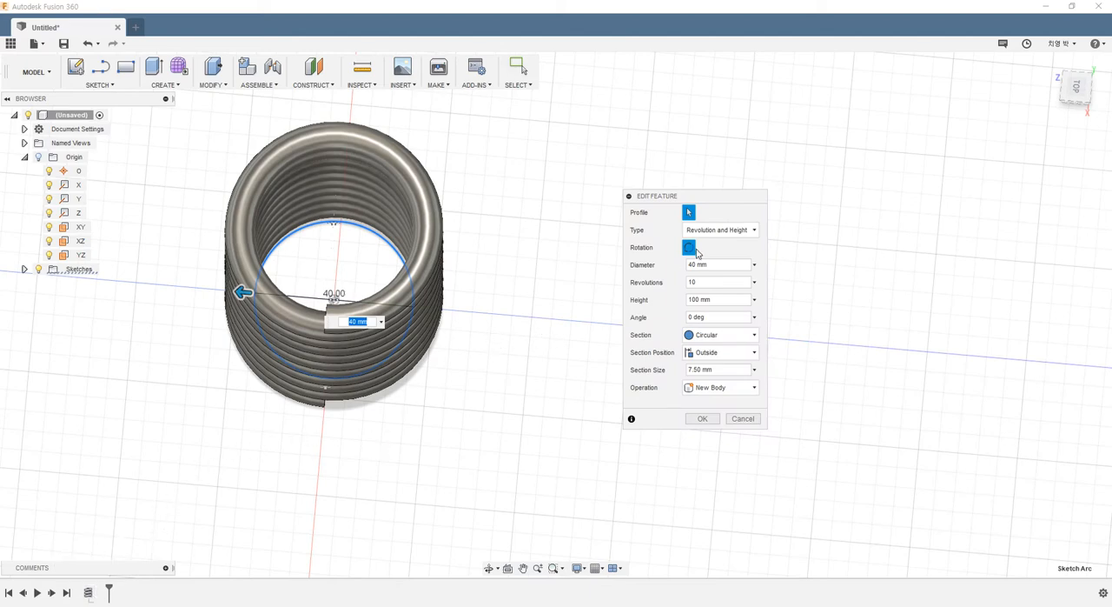
left_click_drag(716, 200, 720, 176)
scroll(447, 388, "down", 3)
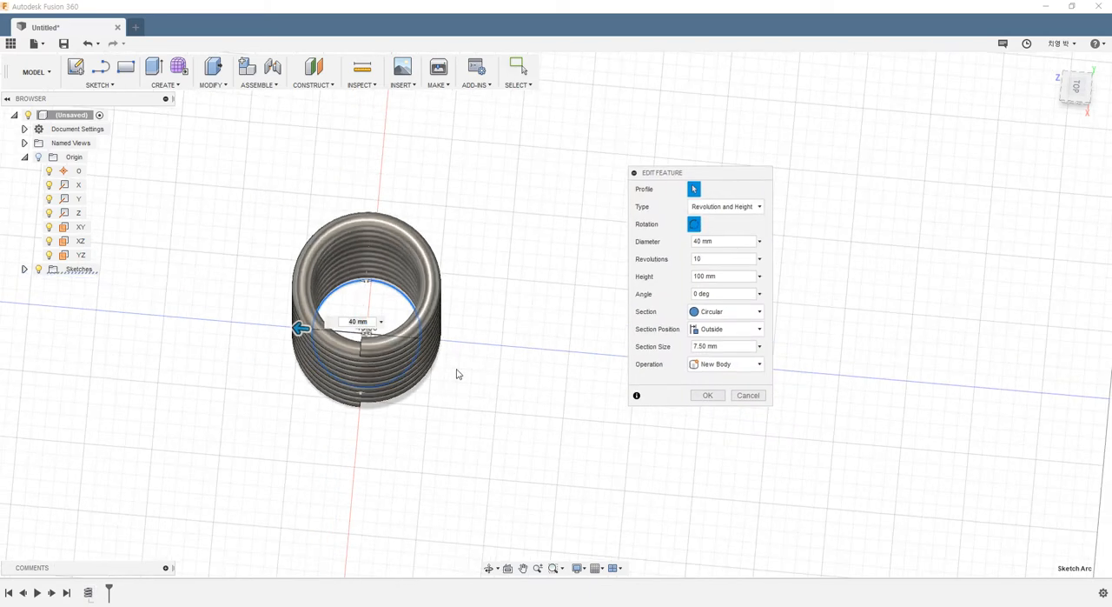
scroll(492, 324, "up", 3)
middle_click_drag(473, 321, 462, 310, "shift")
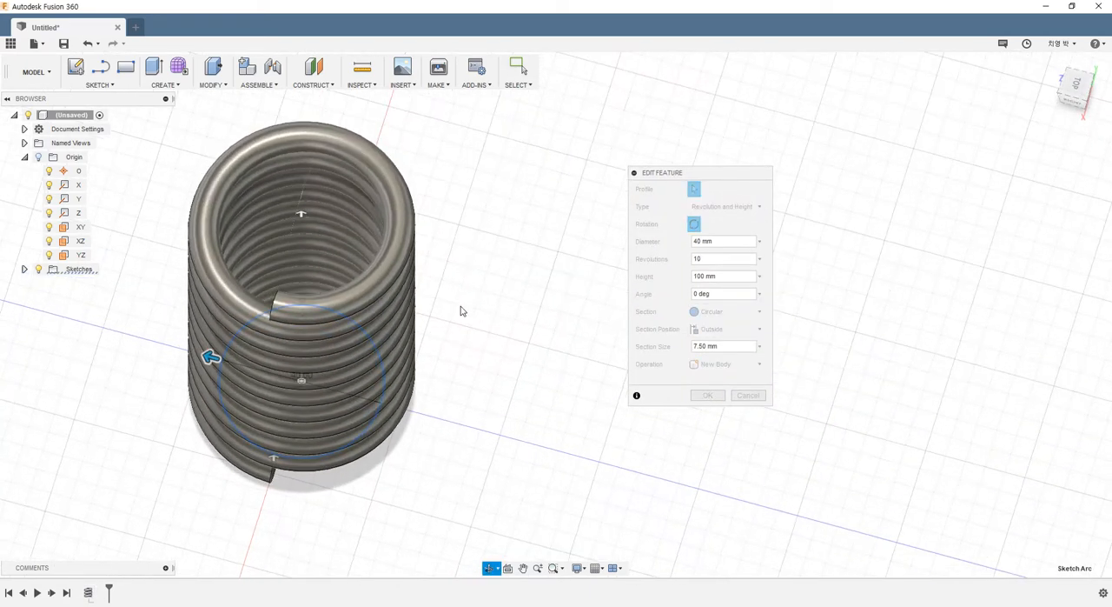
- Try a section size of 3 mm on the coil
left_click(724, 345)
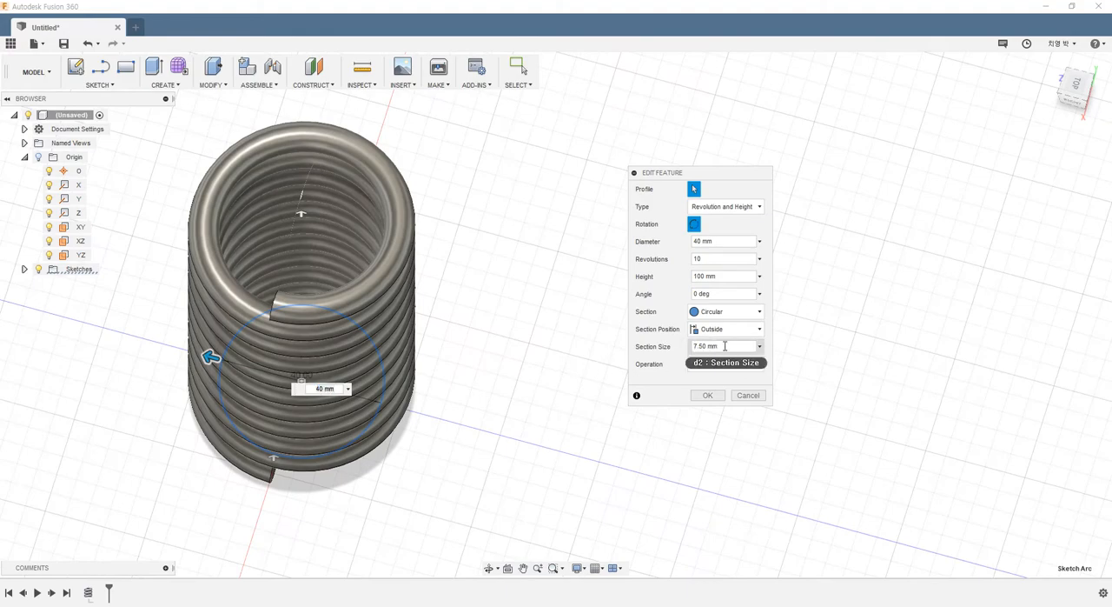
middle_click_drag(295, 495, 212, 436, "shift")
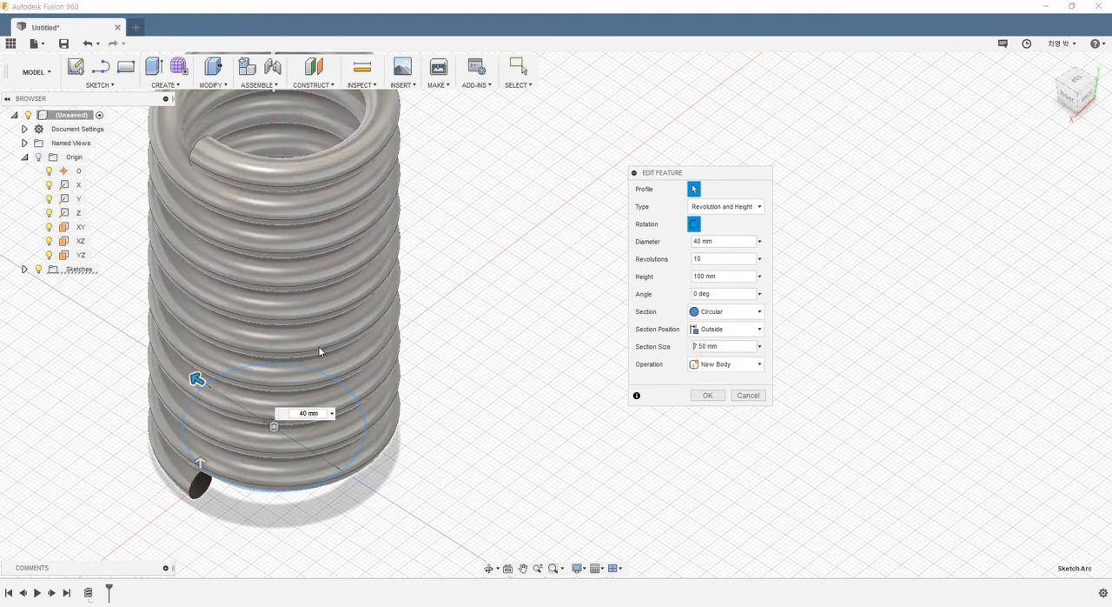
left_click(724, 346)
type("3")
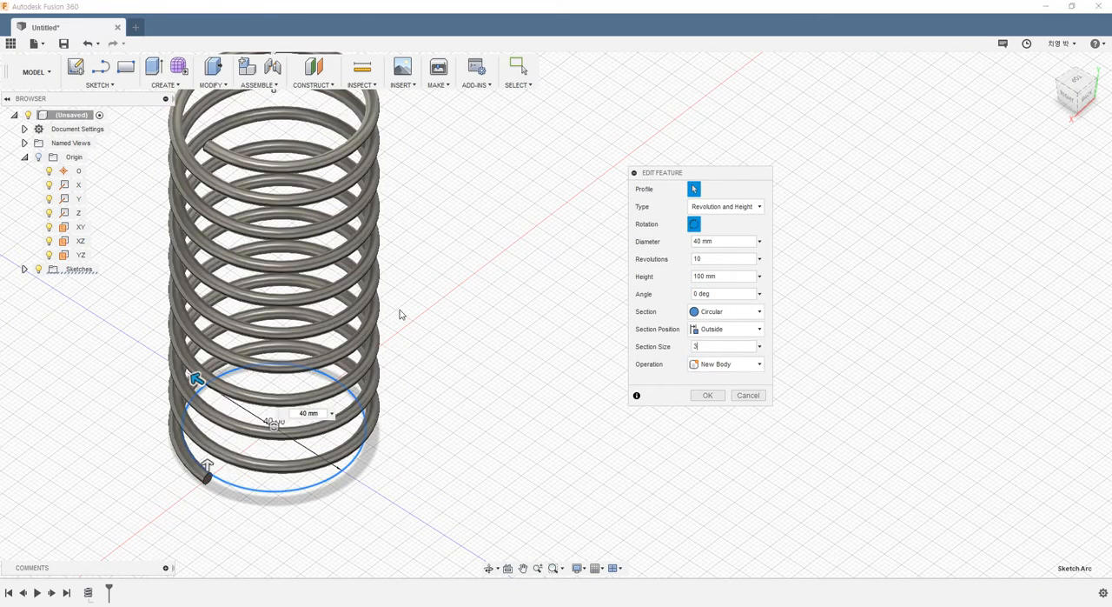
- Set the coil's section size to 8 mm and check the gaps between its turns
middle_click_drag(459, 389, 410, 333, "shift")
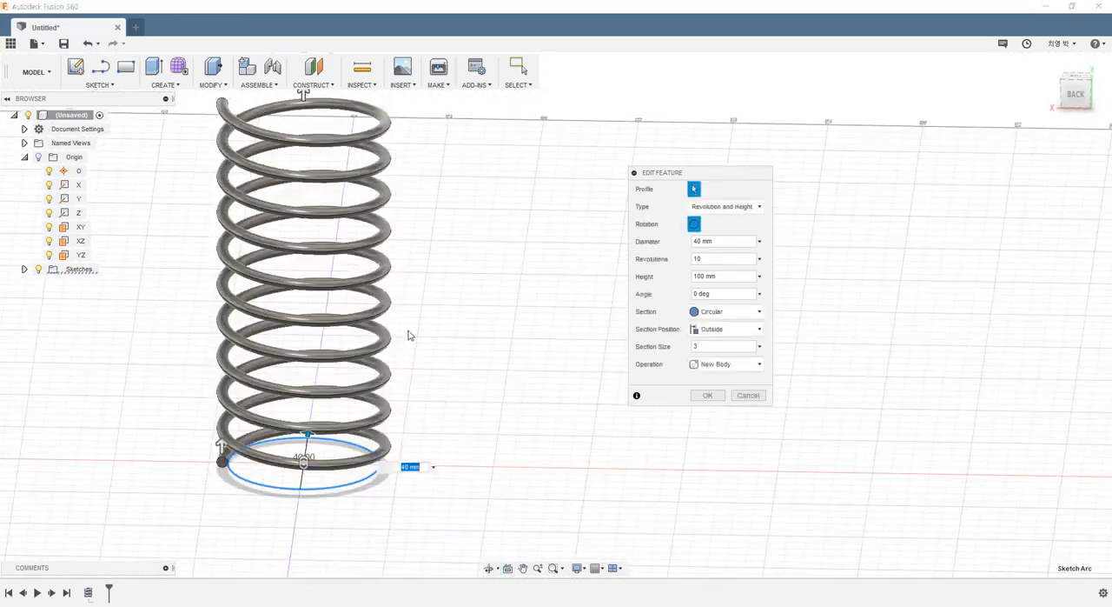
left_click(729, 347)
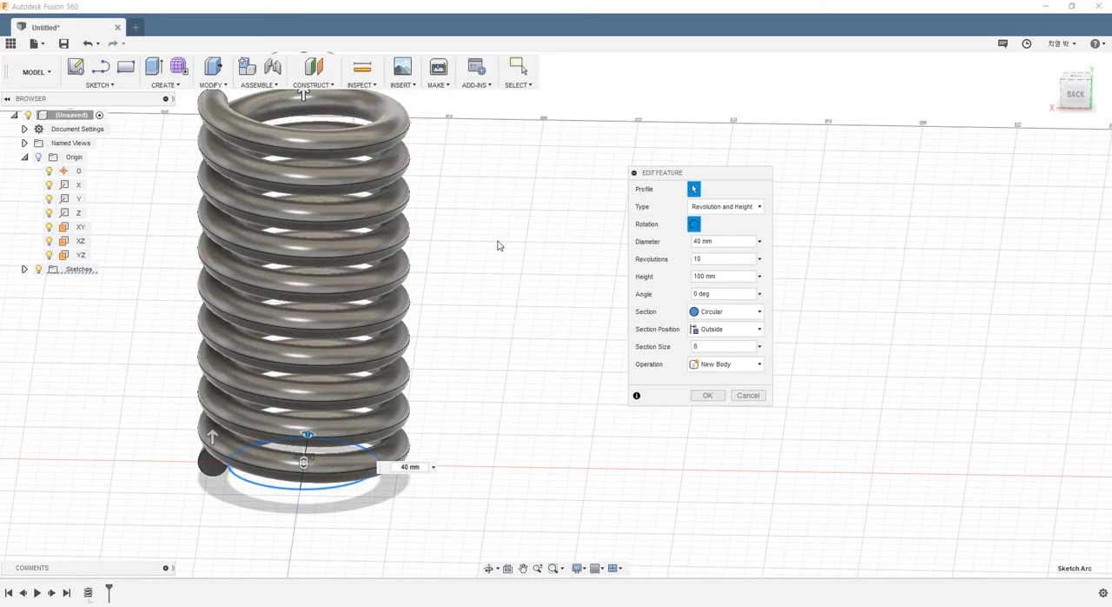
middle_click_drag(463, 258, 526, 251, "shift")
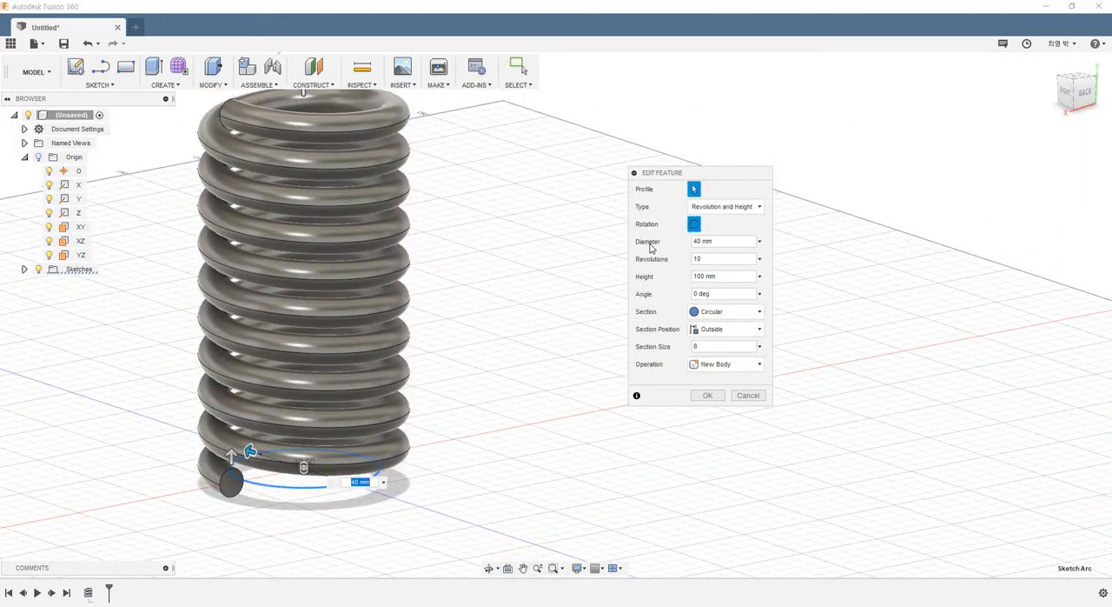
- Change the coil type to Revolution and Pitch and set the number of revolutions to 5
left_click(707, 277)
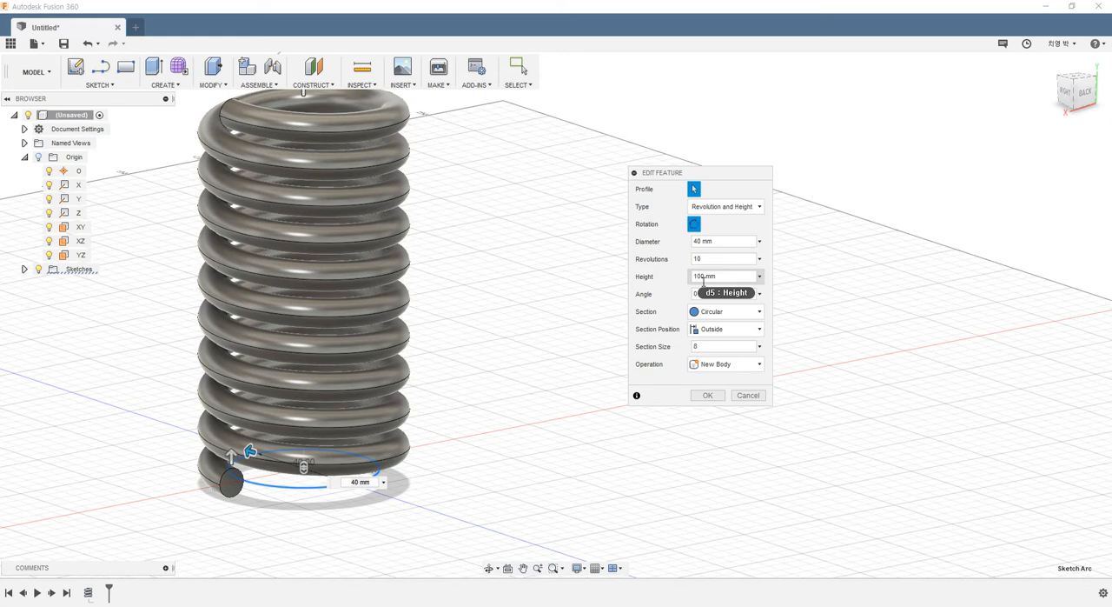
left_click(720, 207)
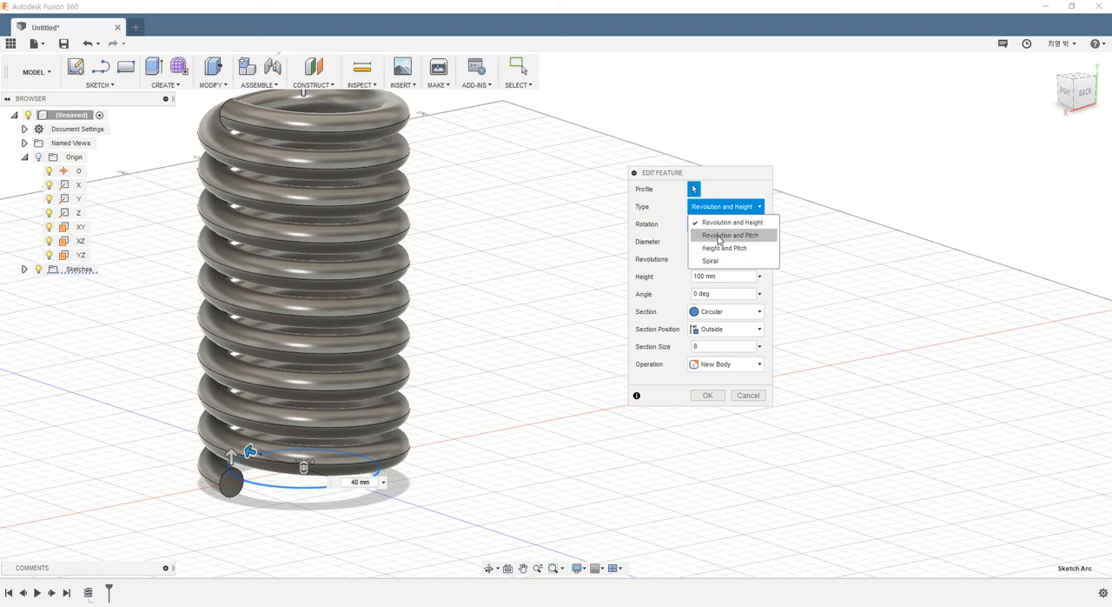
left_click(719, 236)
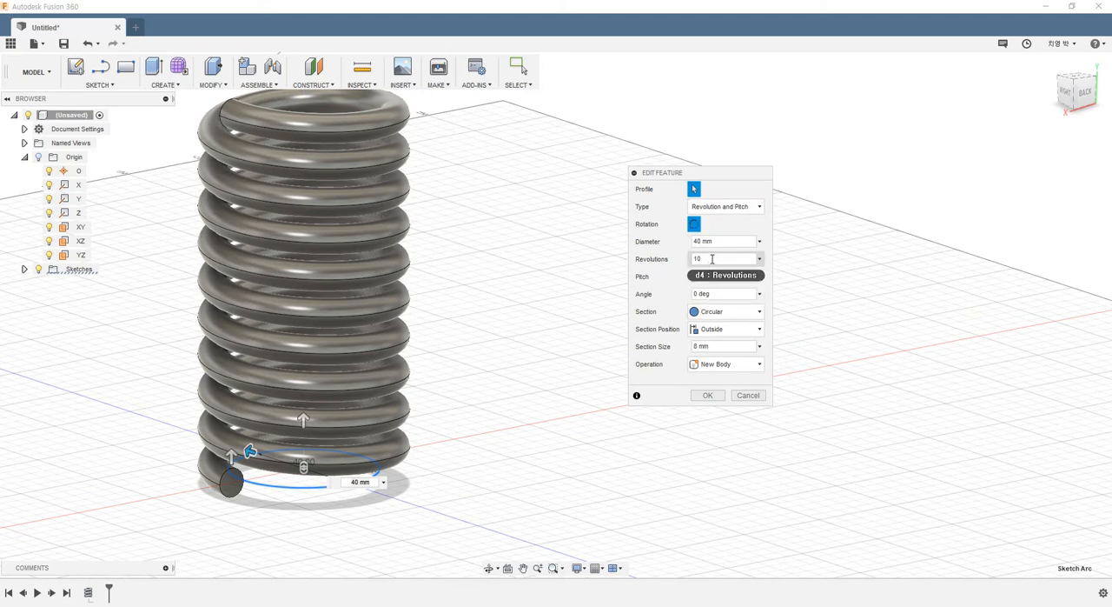
left_click(720, 259)
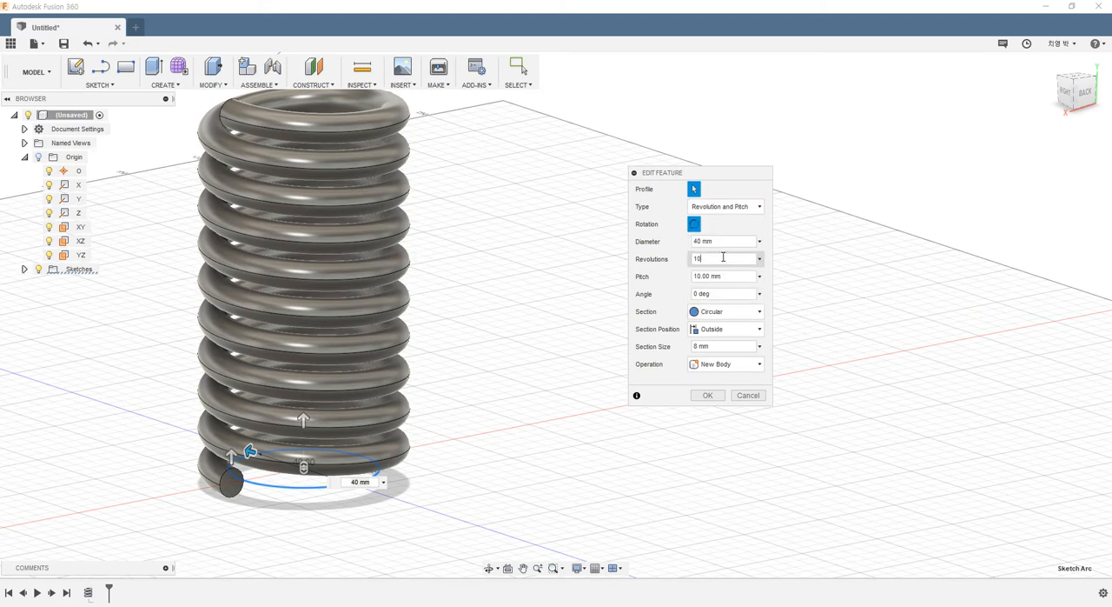
key("Return")
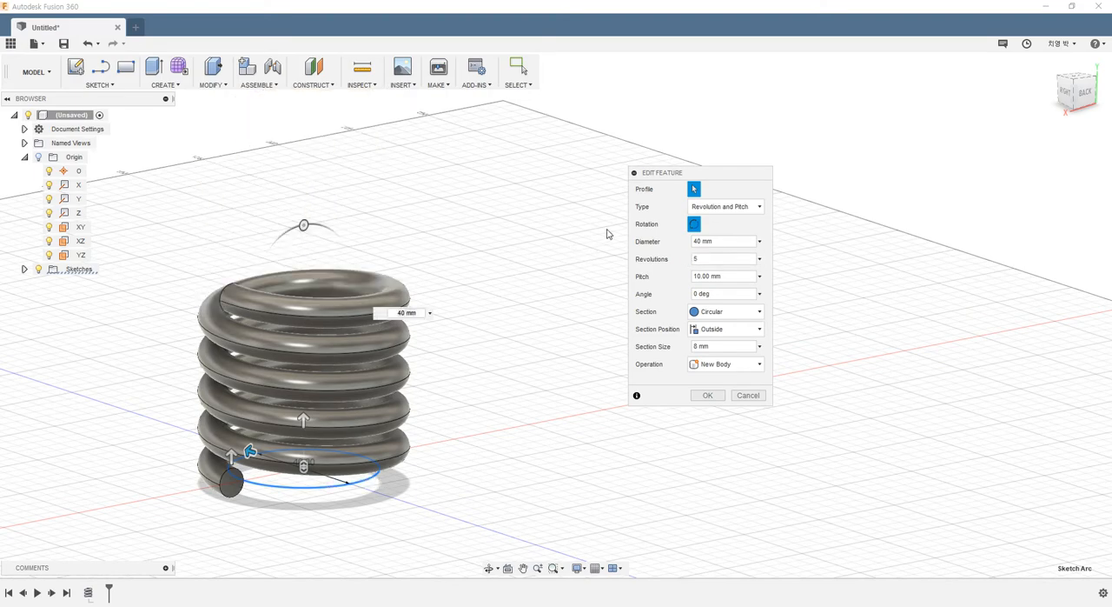
key("Tab")
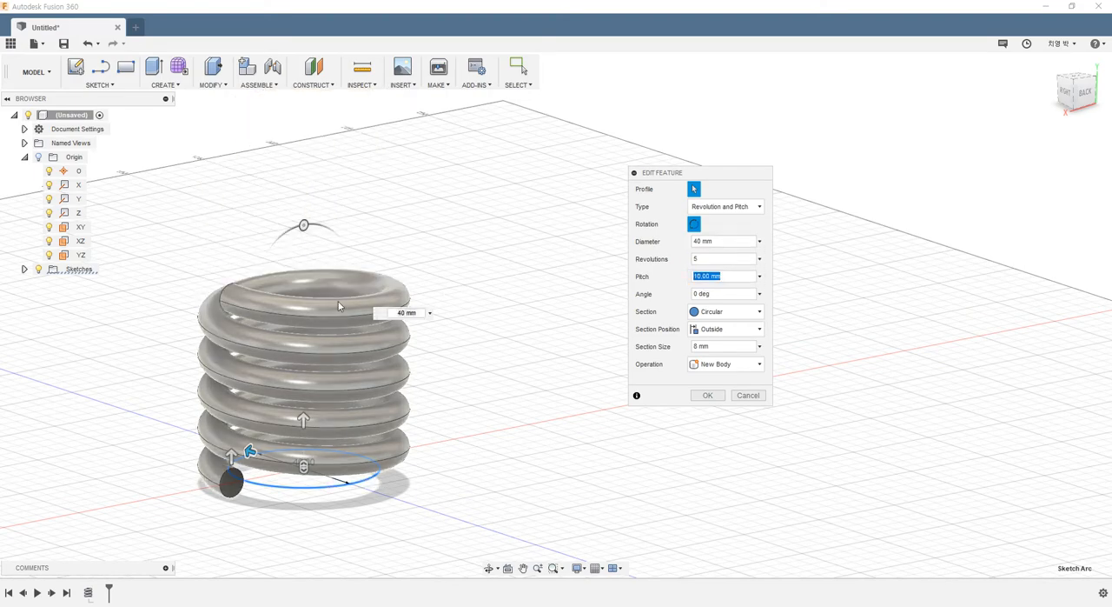
- Set the coil's pitch to 20 mm
middle_click_drag(449, 293, 584, 319, "shift")
left_click(735, 275)
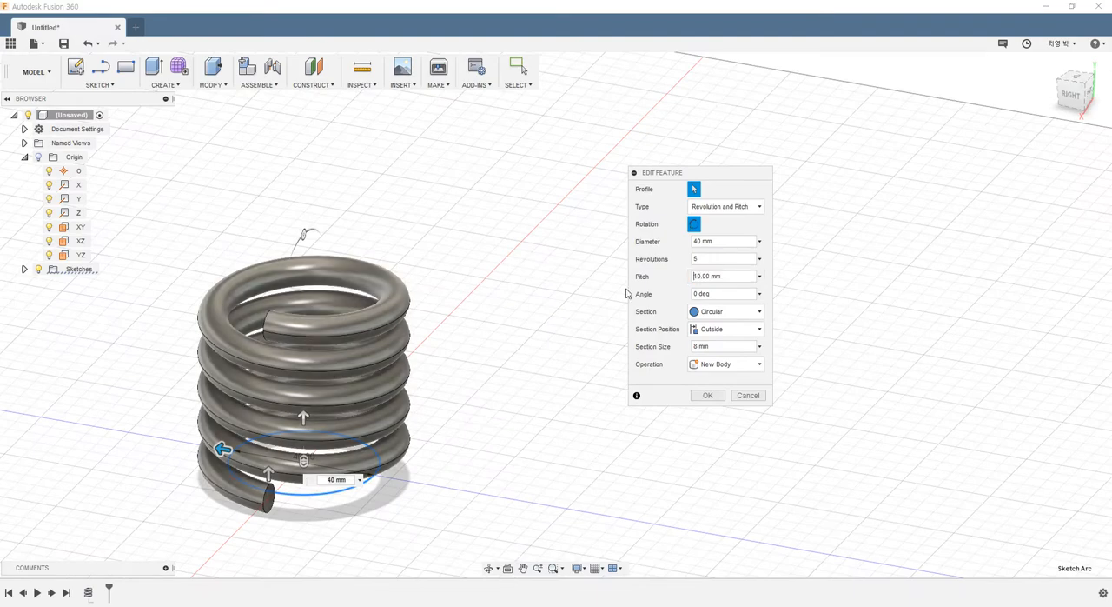
left_click(737, 275)
type("20")
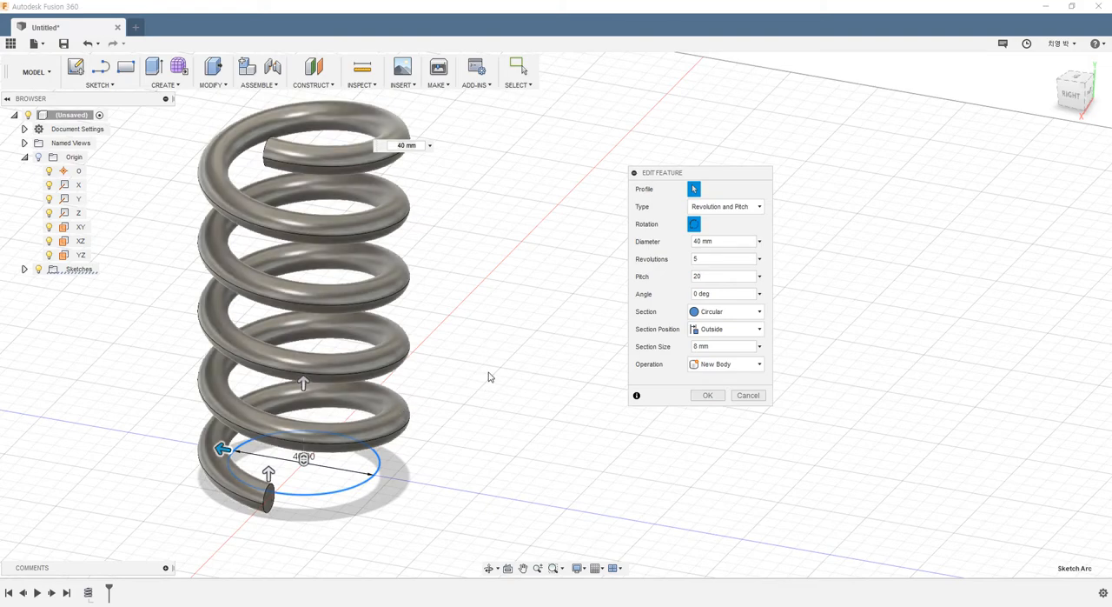
- Examine the coil's starting end face and the rise of its turns up close and from the front
scroll(271, 497, "up", 5)
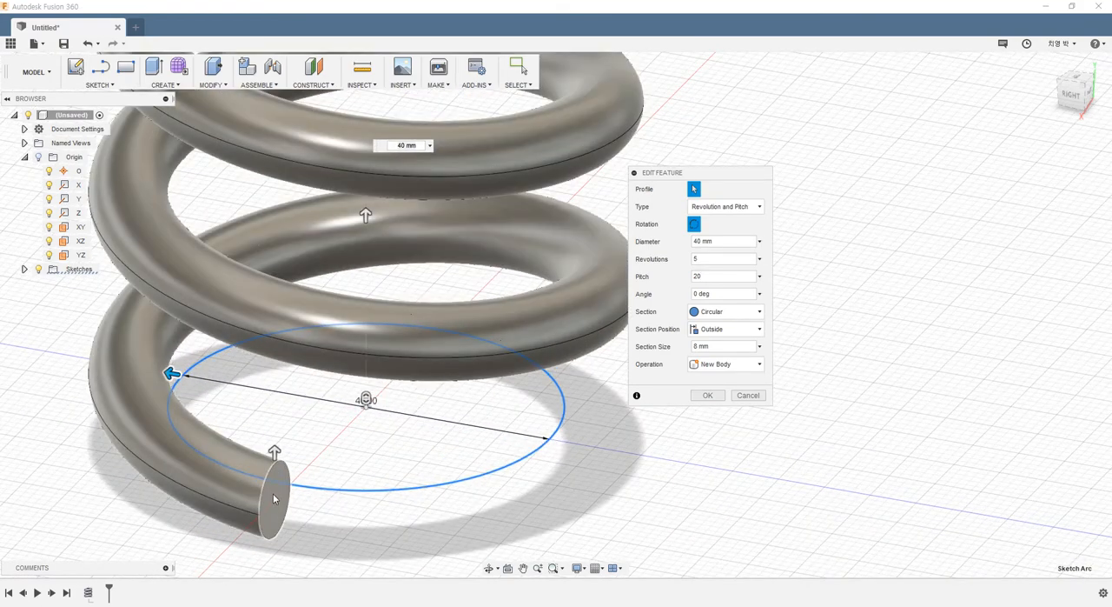
middle_click_drag(329, 478, 357, 449)
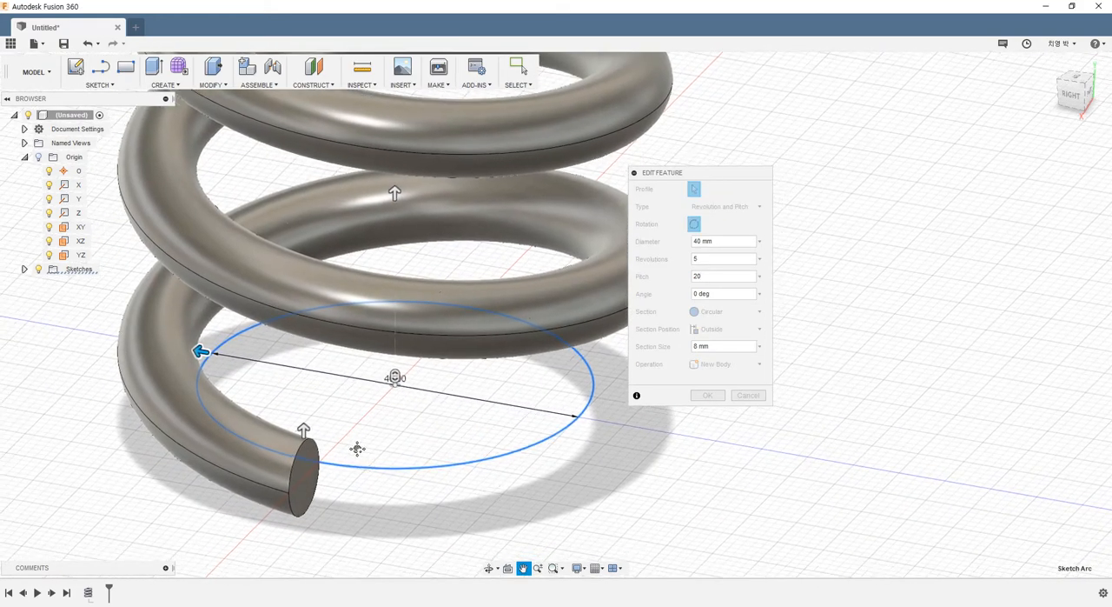
left_click(1083, 98)
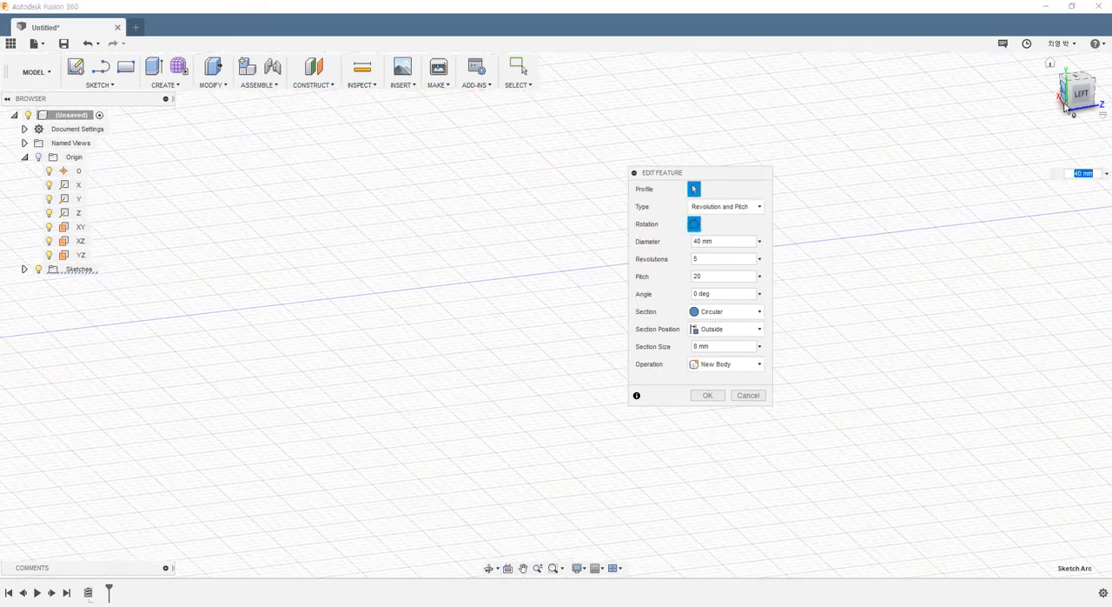
middle_click_drag(1034, 118, 1052, 89, "shift")
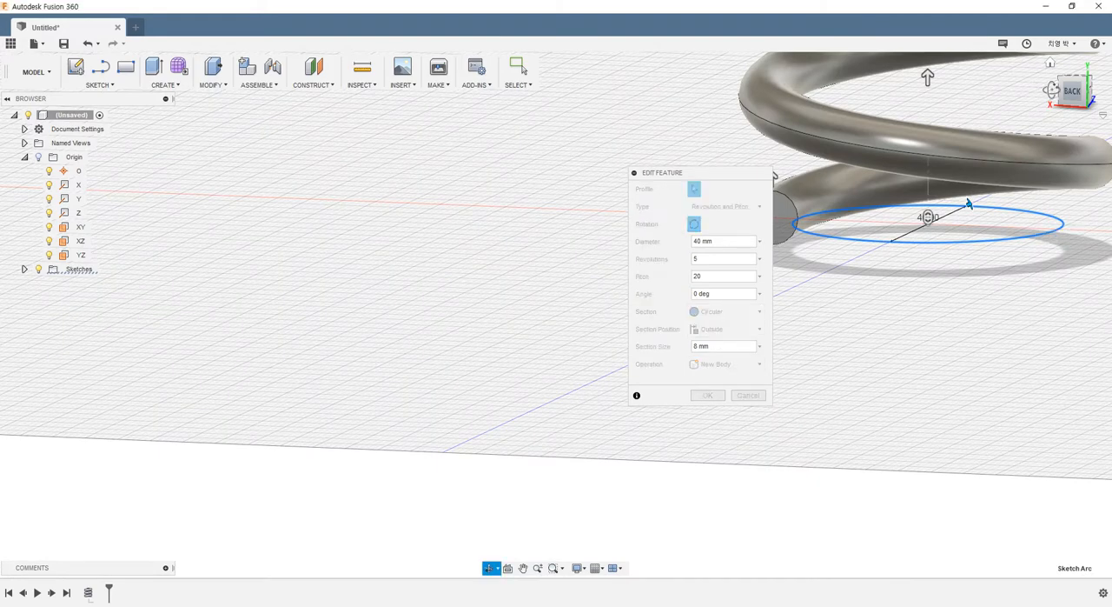
left_click(1048, 96)
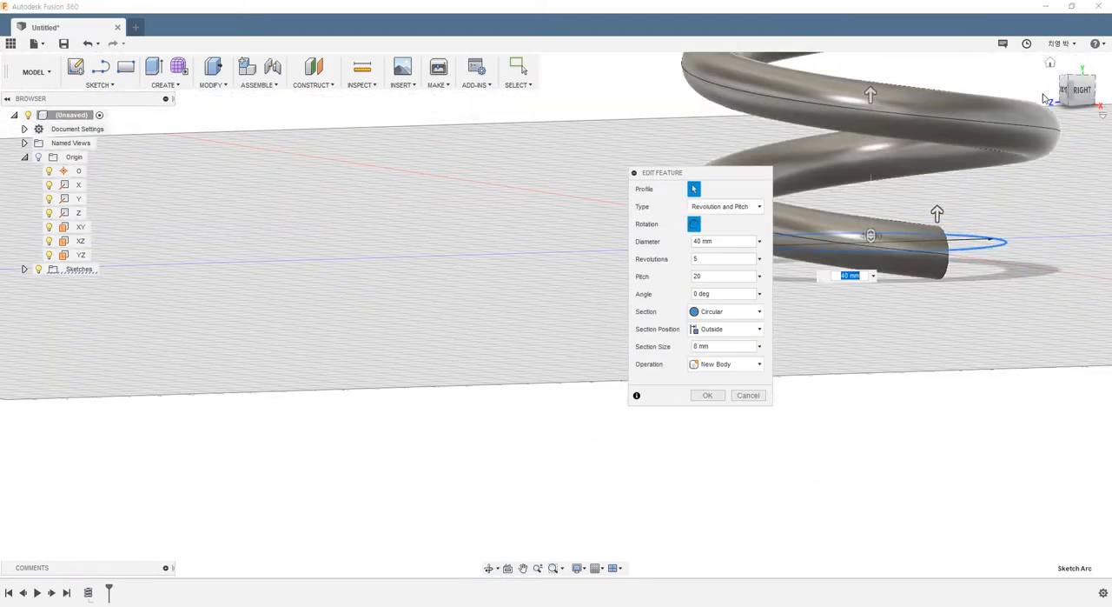
left_click(1064, 91)
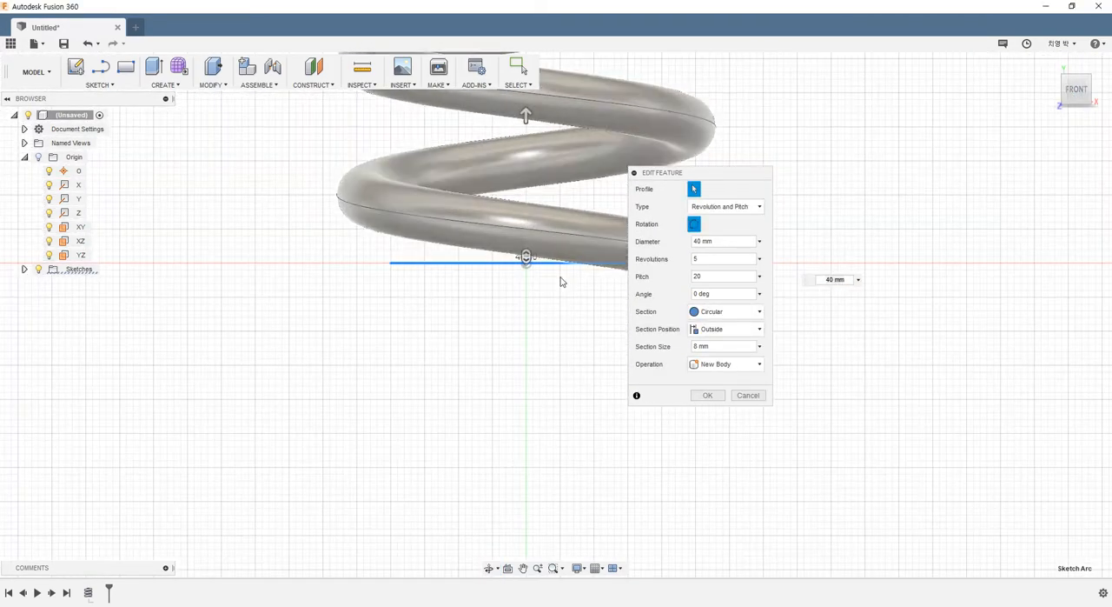
scroll(565, 287, "down", 5)
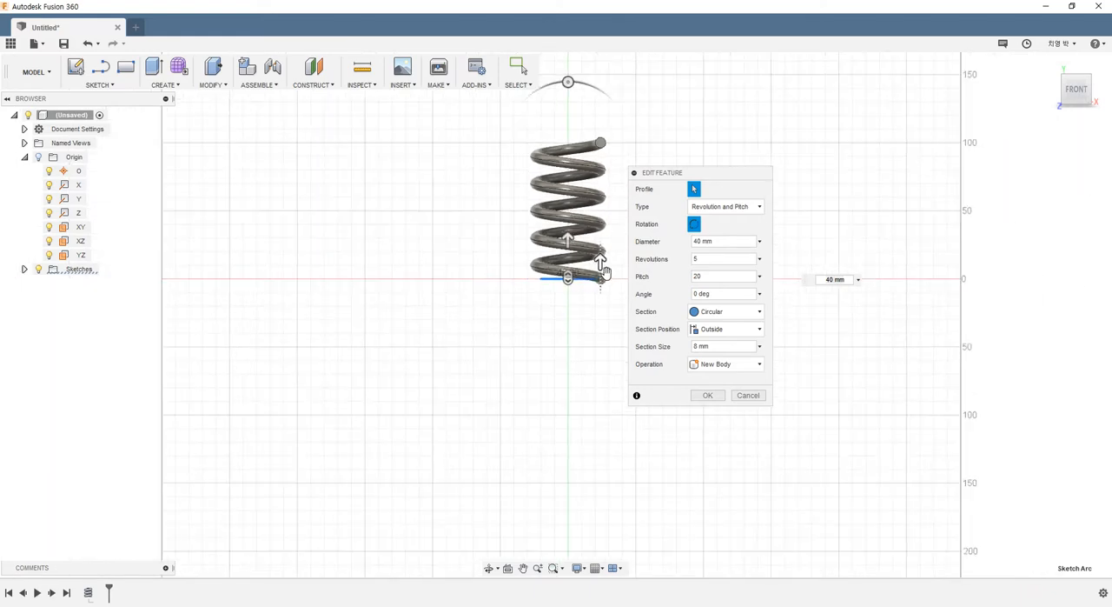
scroll(604, 272, "up", 4)
- View the coil from the right side, unobstructed by the dialog, and examine the spacing between neighbouring turns
middle_click_drag(1013, 124, 943, 125, "shift")
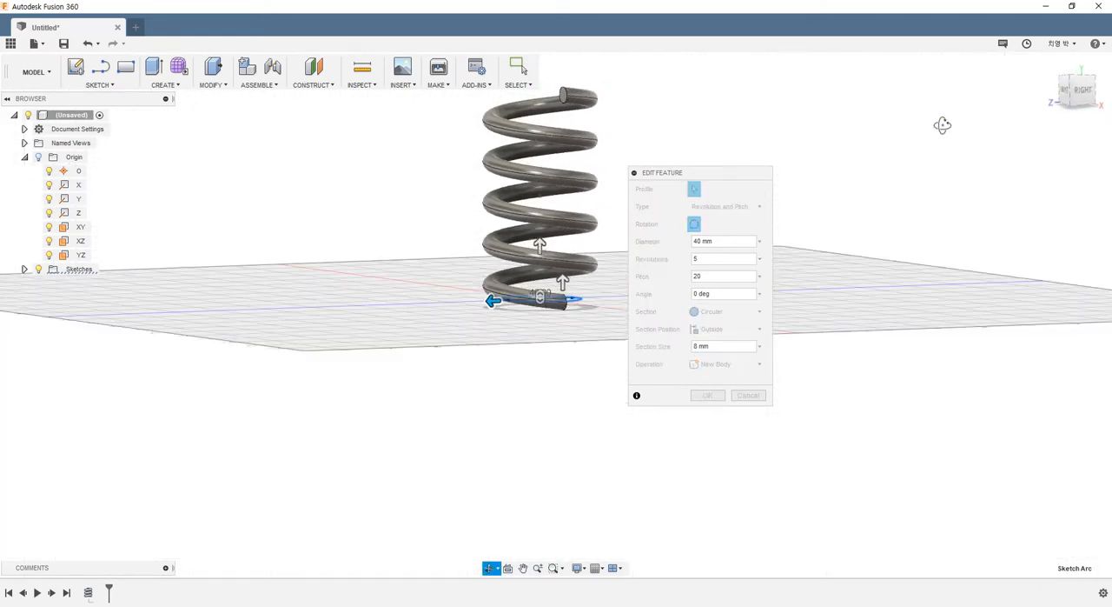
left_click(1078, 89)
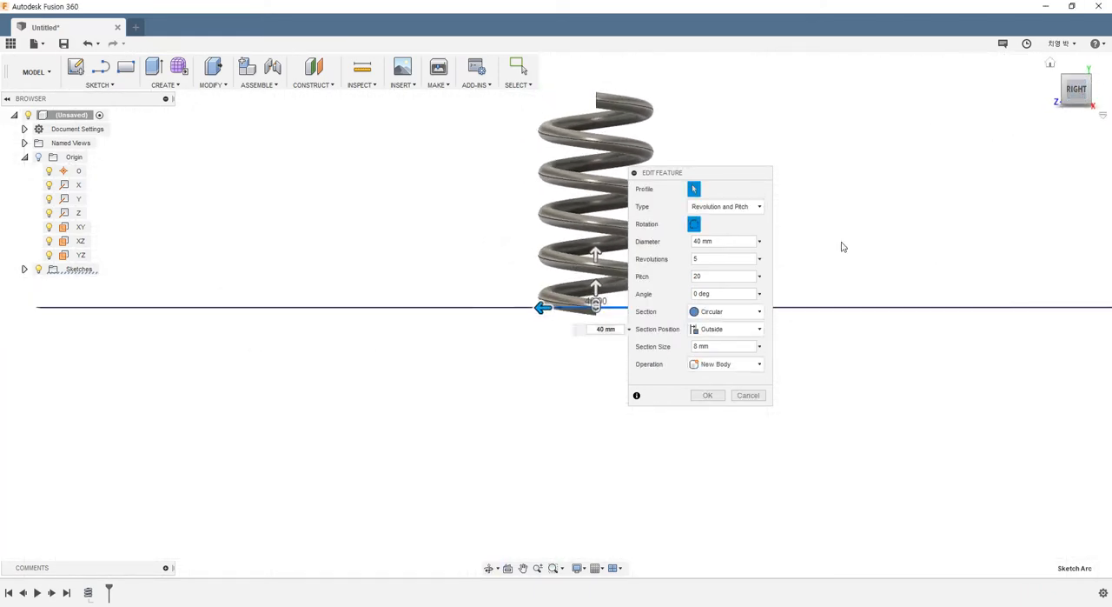
left_click_drag(716, 173, 828, 171)
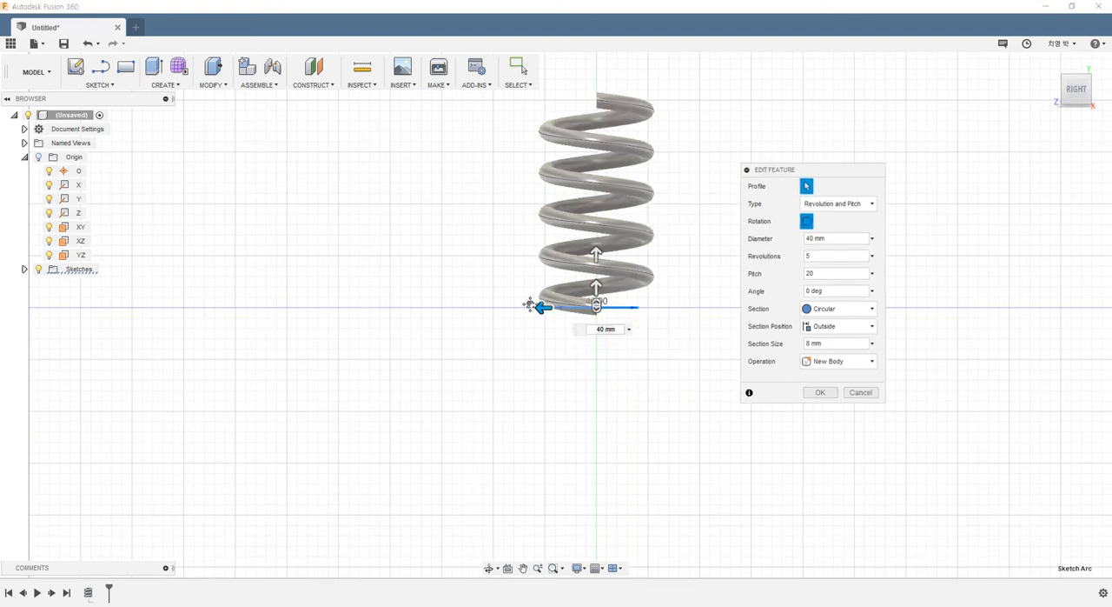
middle_click_drag(530, 304, 326, 368)
scroll(391, 369, "up", 5)
middle_click_drag(520, 300, 523, 324, "shift")
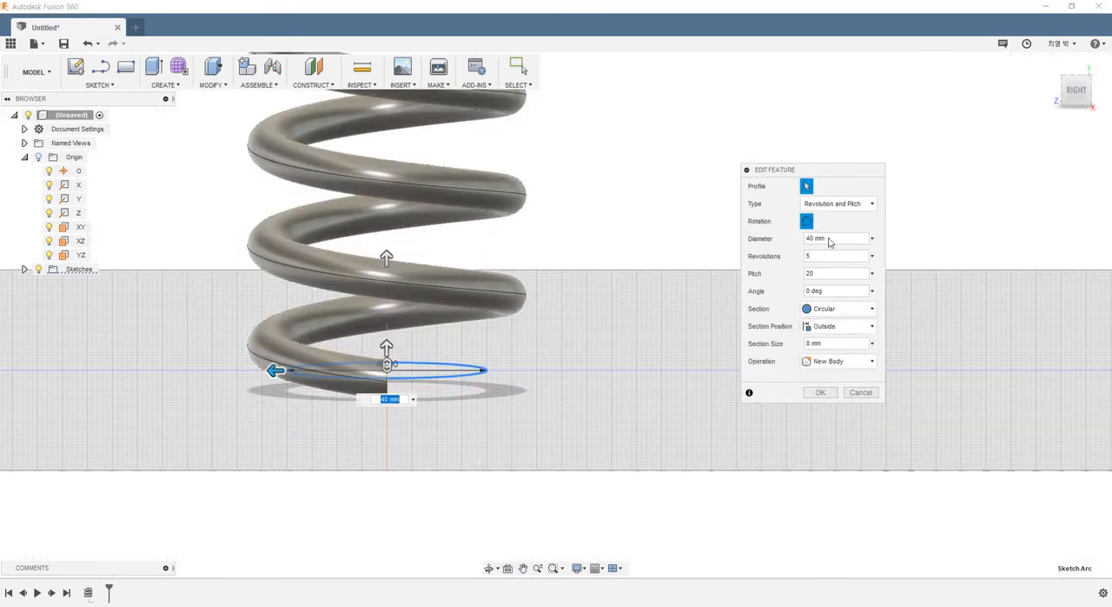
left_click(1076, 91)
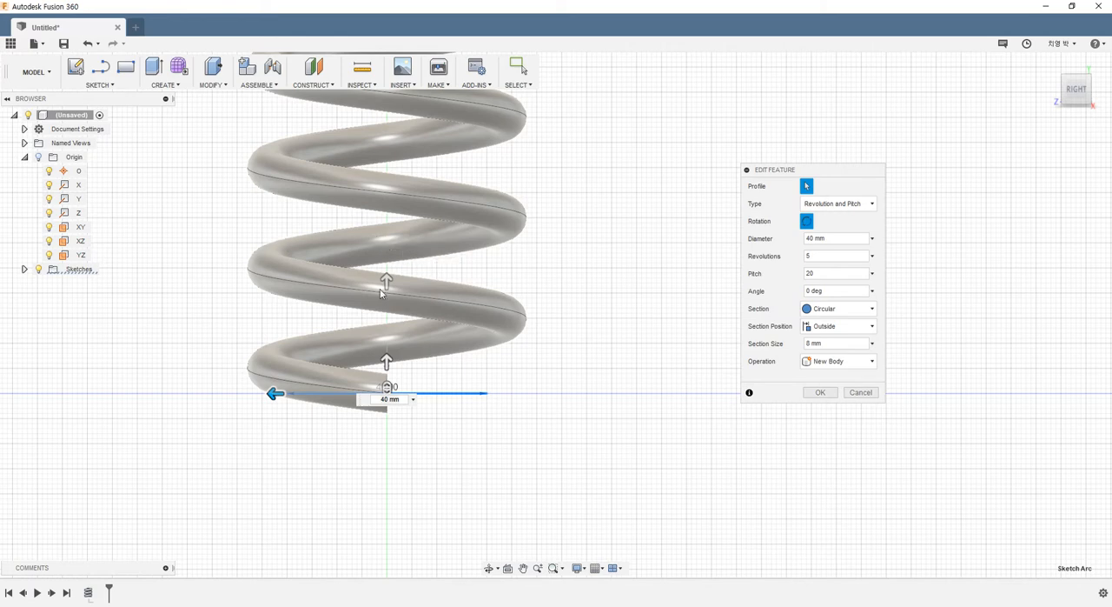
- Examine the spacing of the coil's turns from the right side and apply the Revolution and Pitch edit
middle_click_drag(458, 327, 427, 316, "shift")
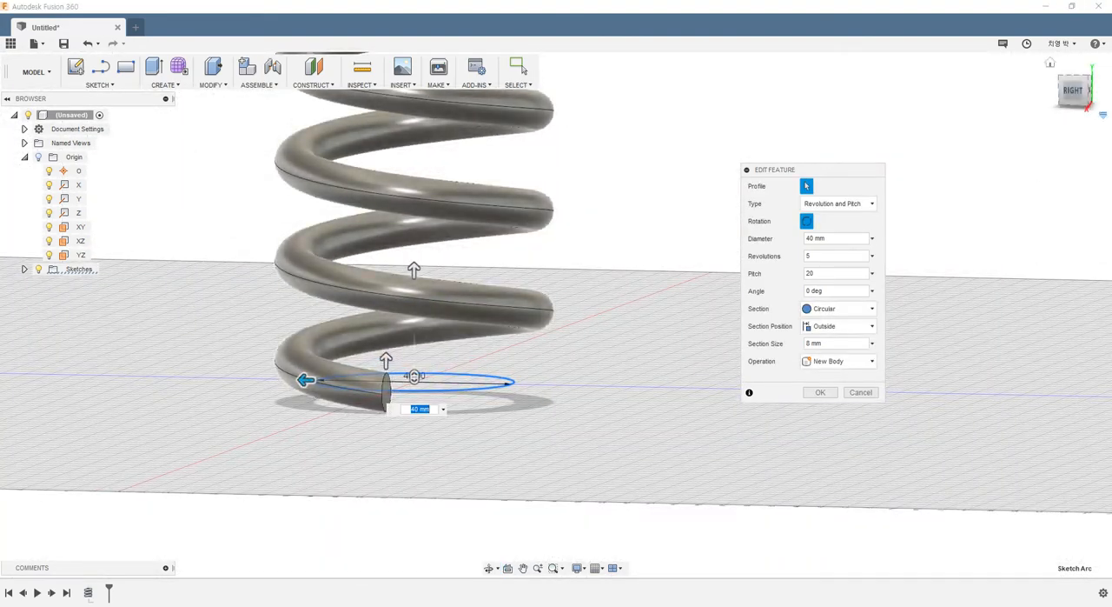
left_click(1073, 91)
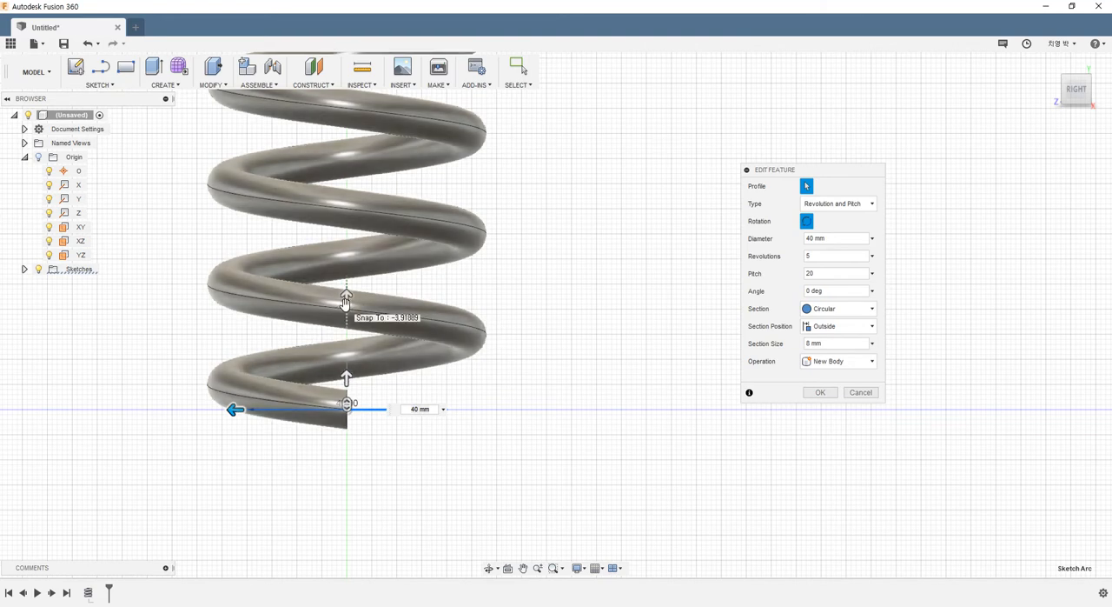
left_click(801, 273)
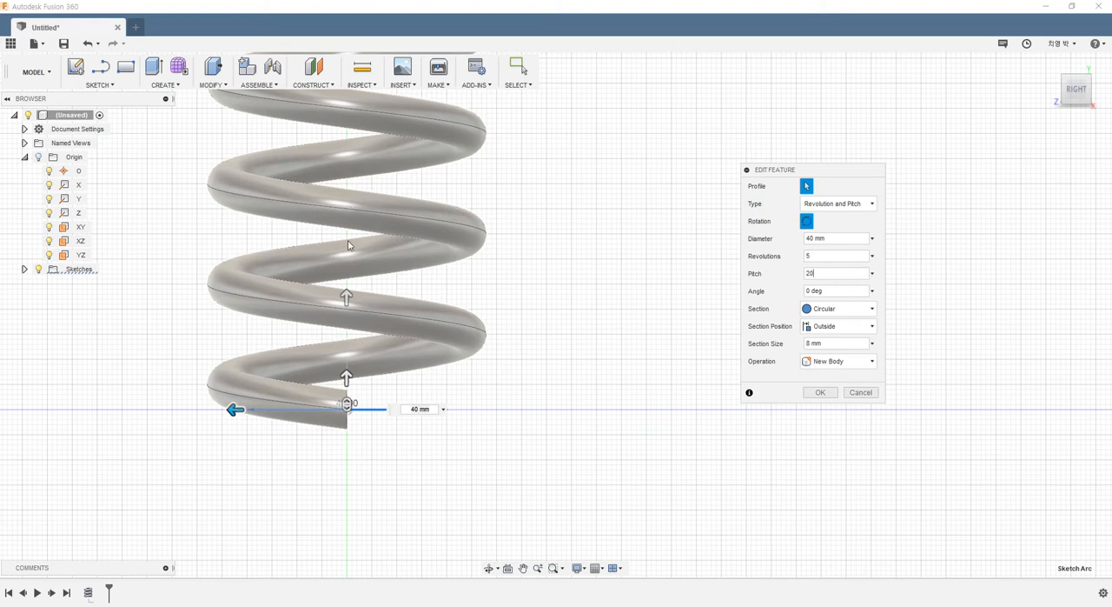
left_click(830, 258)
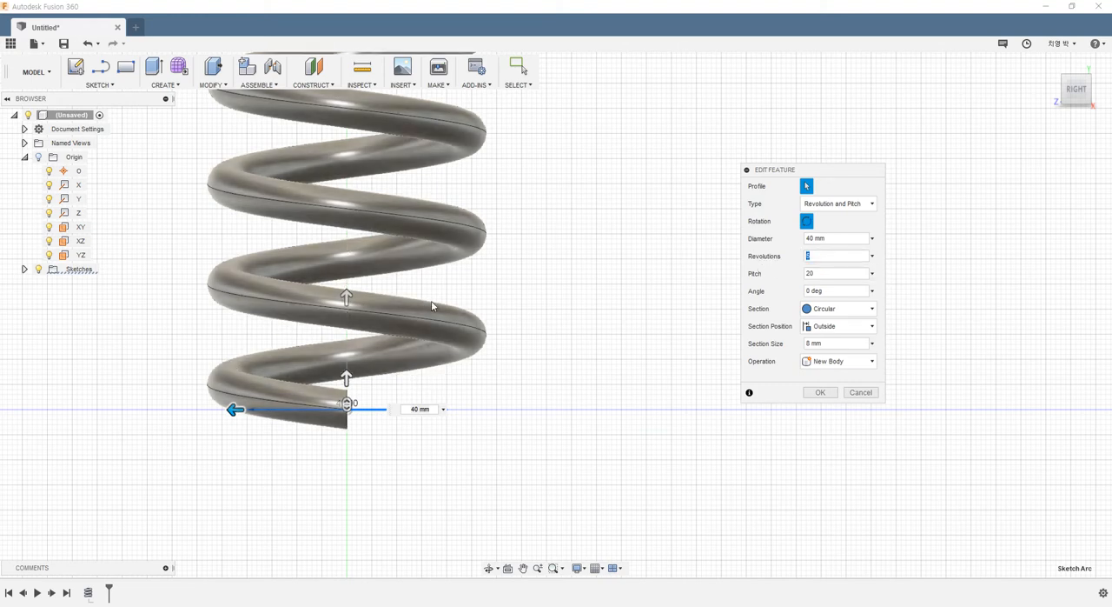
key("Tab")
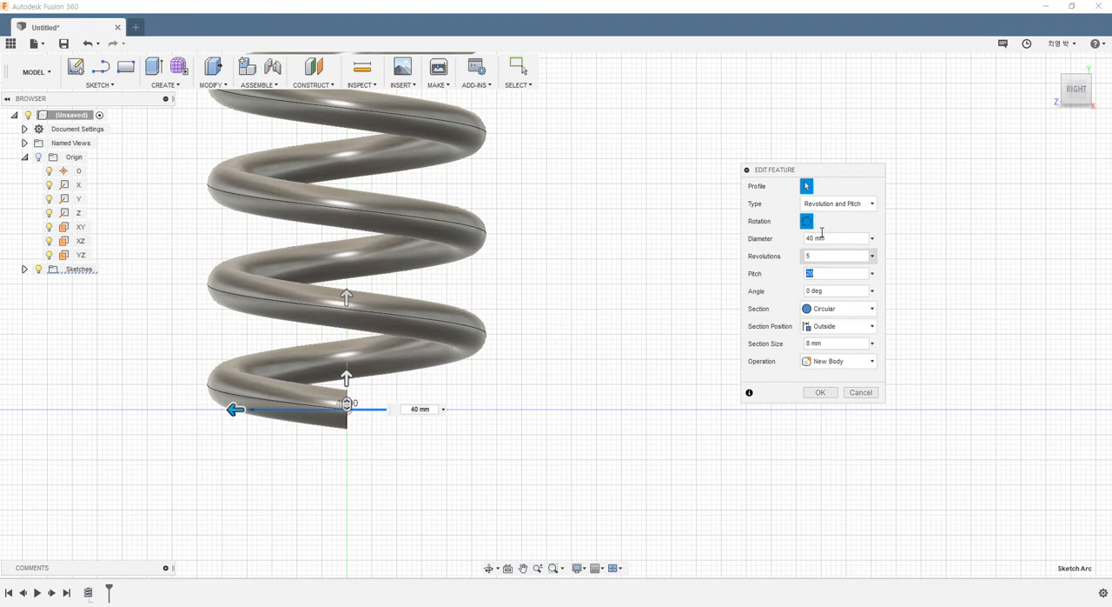
left_click(824, 395)
- Inspect the finished spring from above and delete its coil feature
scroll(545, 307, "down", 3)
scroll(588, 216, "down", 2)
middle_click_drag(633, 187, 601, 233, "shift")
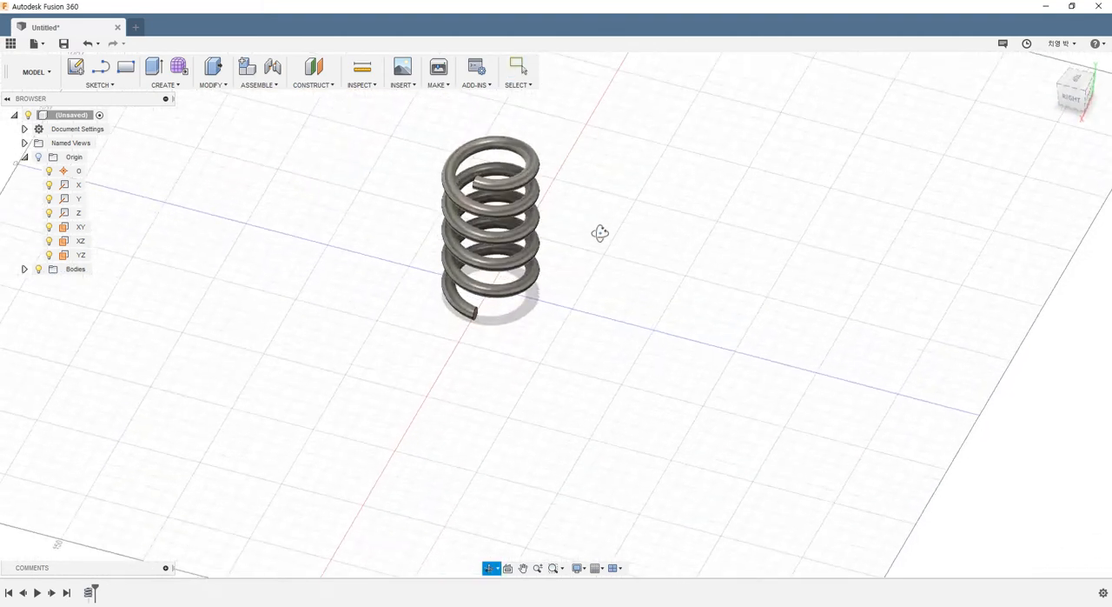
scroll(609, 213, "down", 3)
scroll(532, 261, "up", 5)
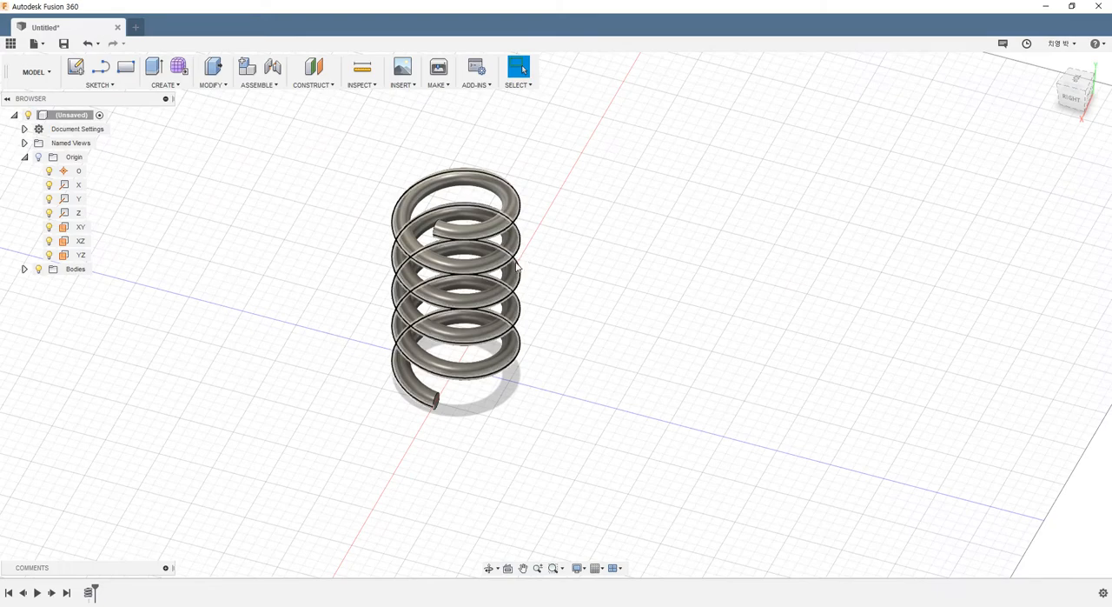
right_click(88, 591)
left_click(114, 518)
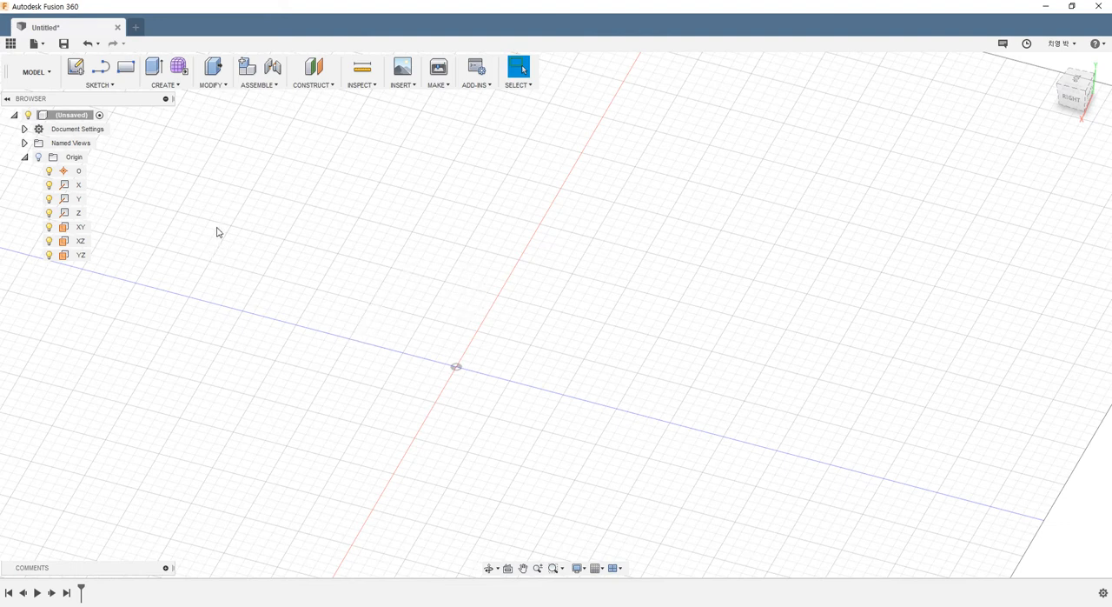
- Place a solid cylinder centred on the origin of the XZ plane, about 47 mm in diameter and 30 mm high
left_click(158, 87)
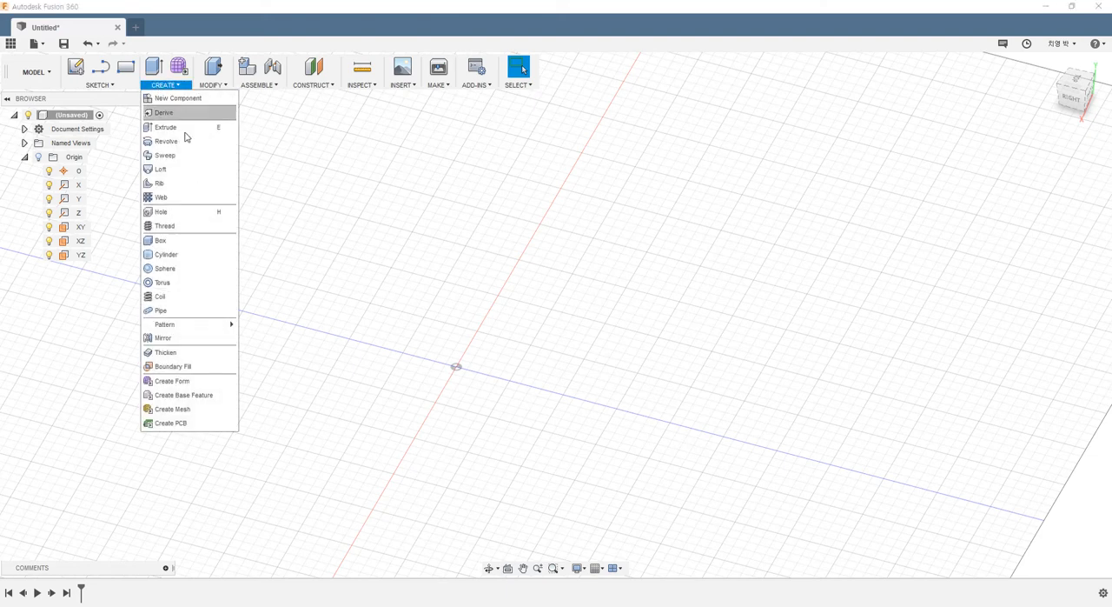
left_click(165, 255)
left_click(447, 372)
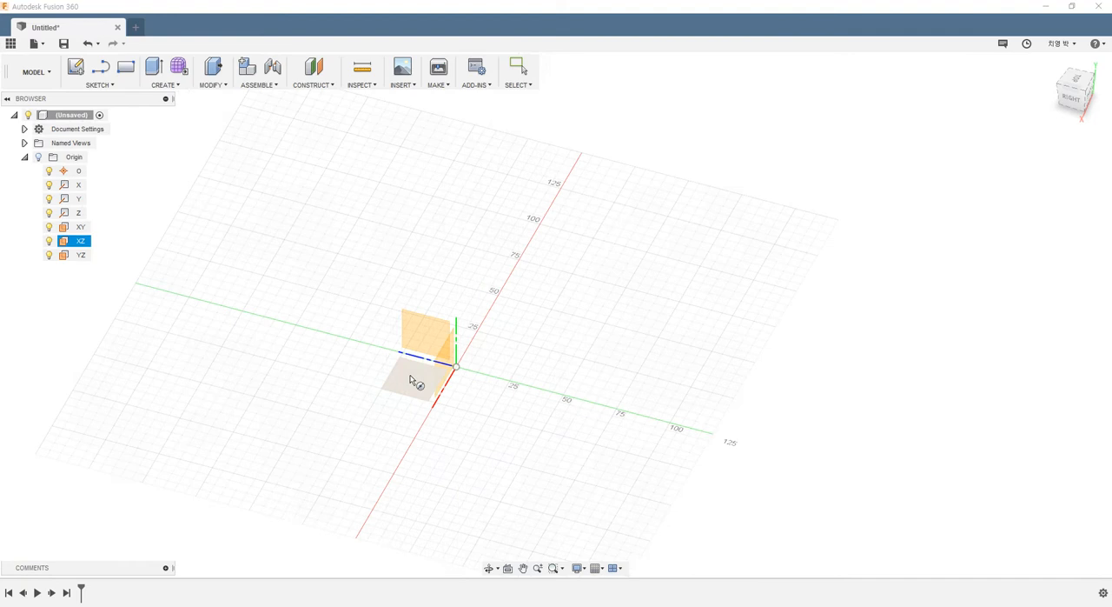
left_click(453, 369)
left_click(504, 350)
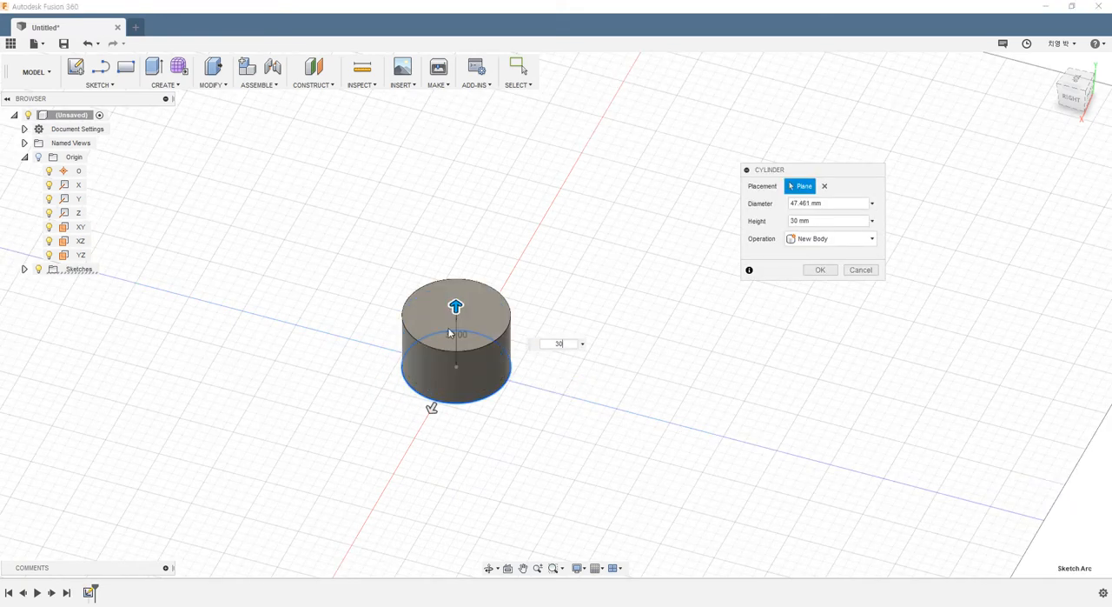
- Set the cylinder's diameter to 30 mm and its height to 75 mm, and create it as a new body
left_click(841, 204)
type("30")
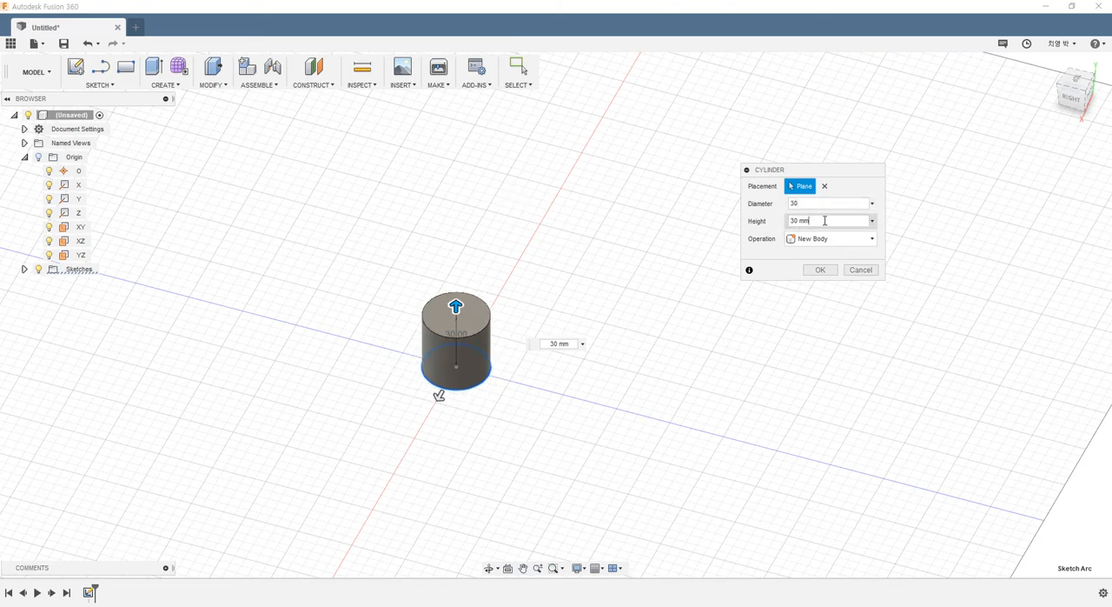
left_click(825, 220)
type("75")
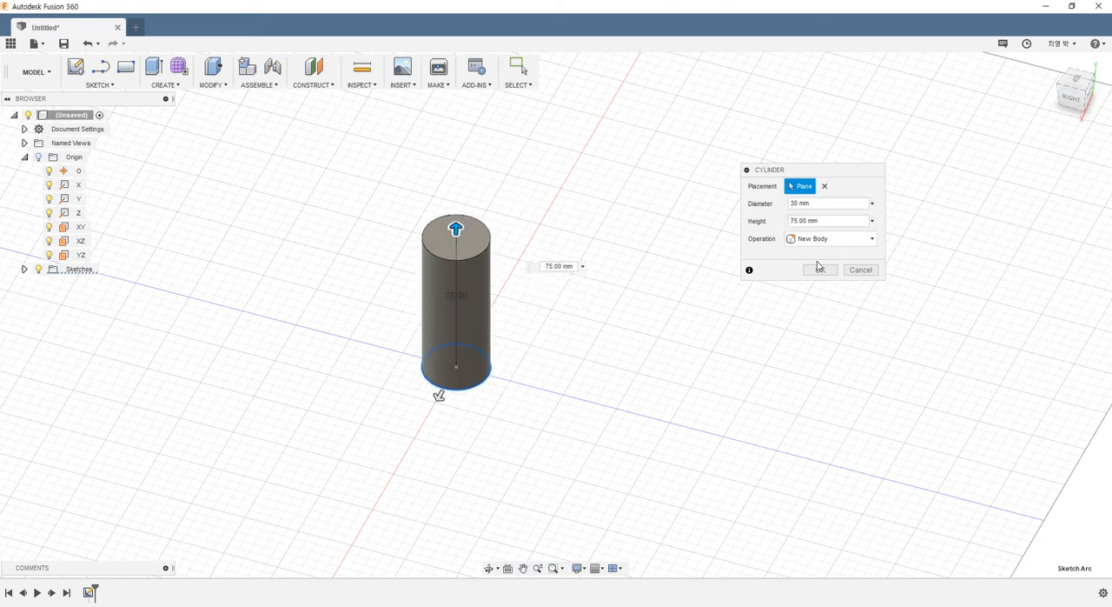
left_click(821, 269)
- Create a 30 mm diameter coil around the cylinder as a new body, centred on the origin of the XZ plane
scroll(561, 222, "up", 2)
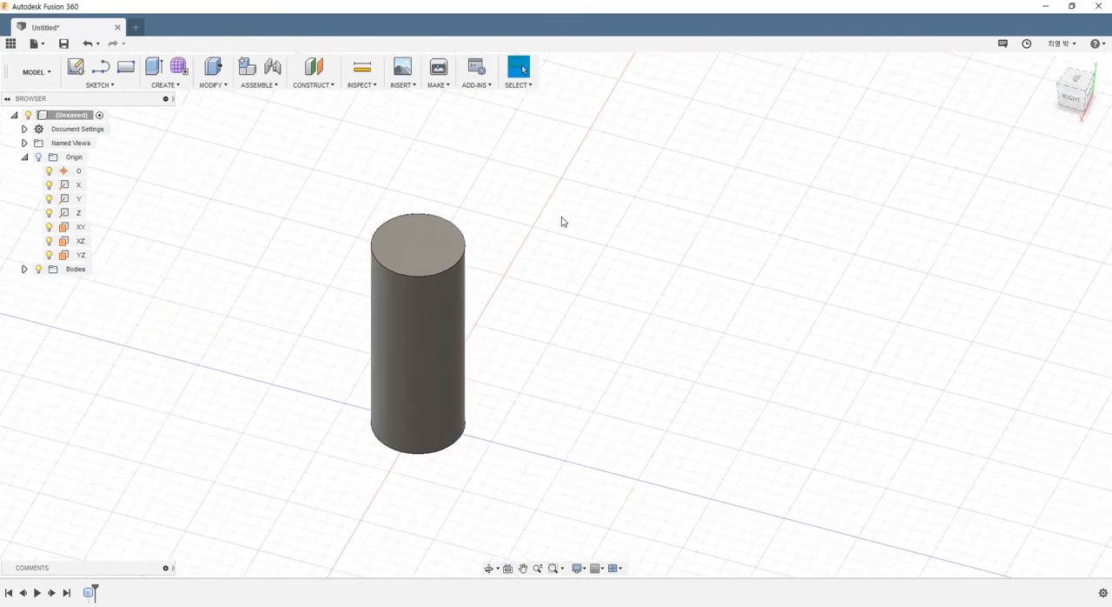
left_click(165, 85)
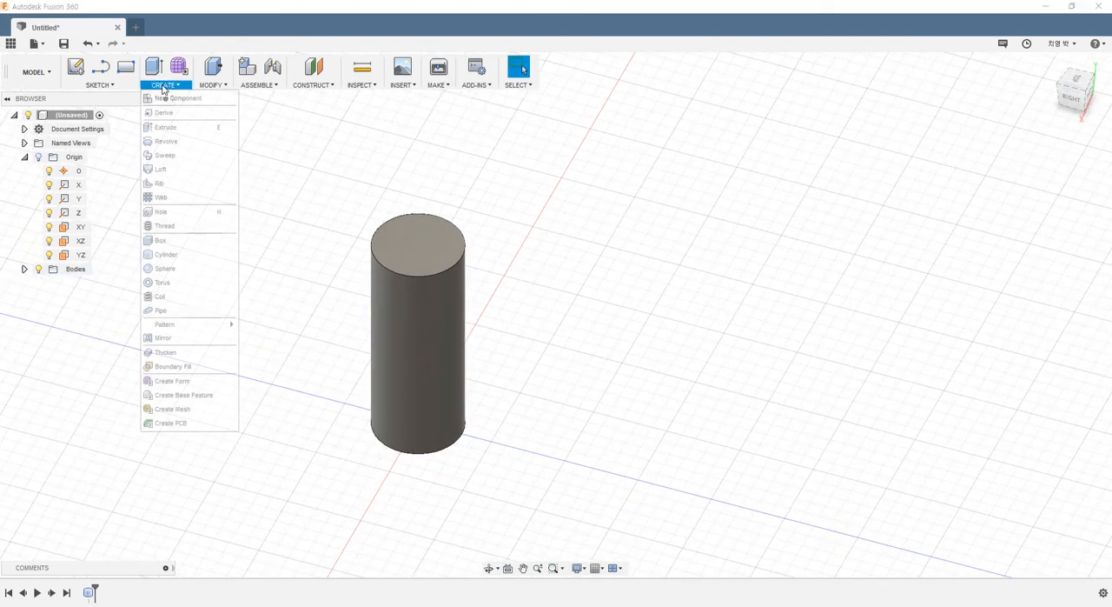
left_click(160, 297)
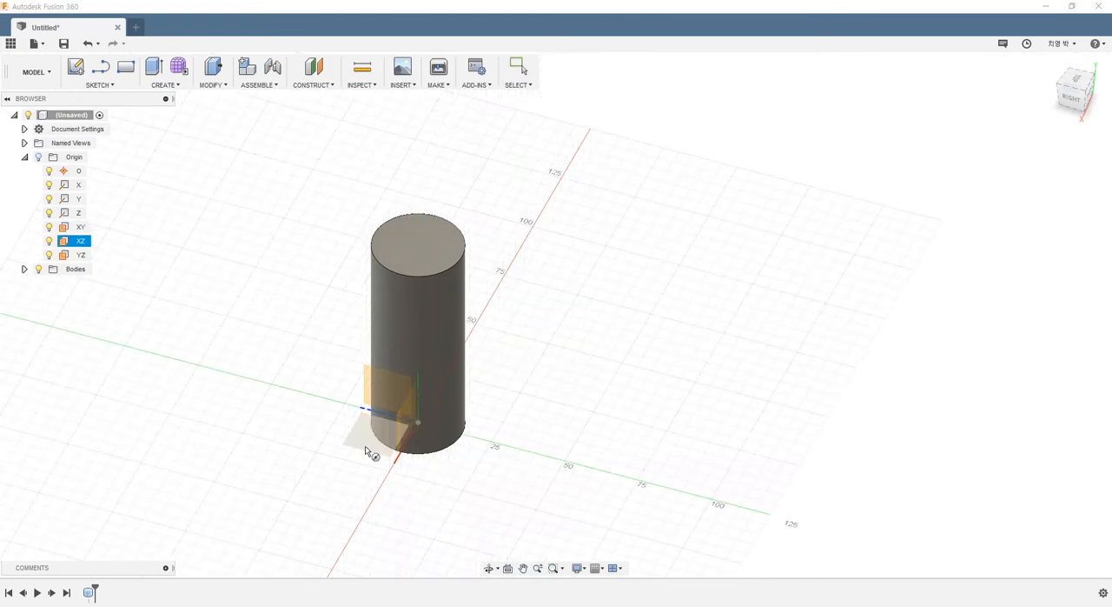
left_click(366, 450)
left_click(418, 424)
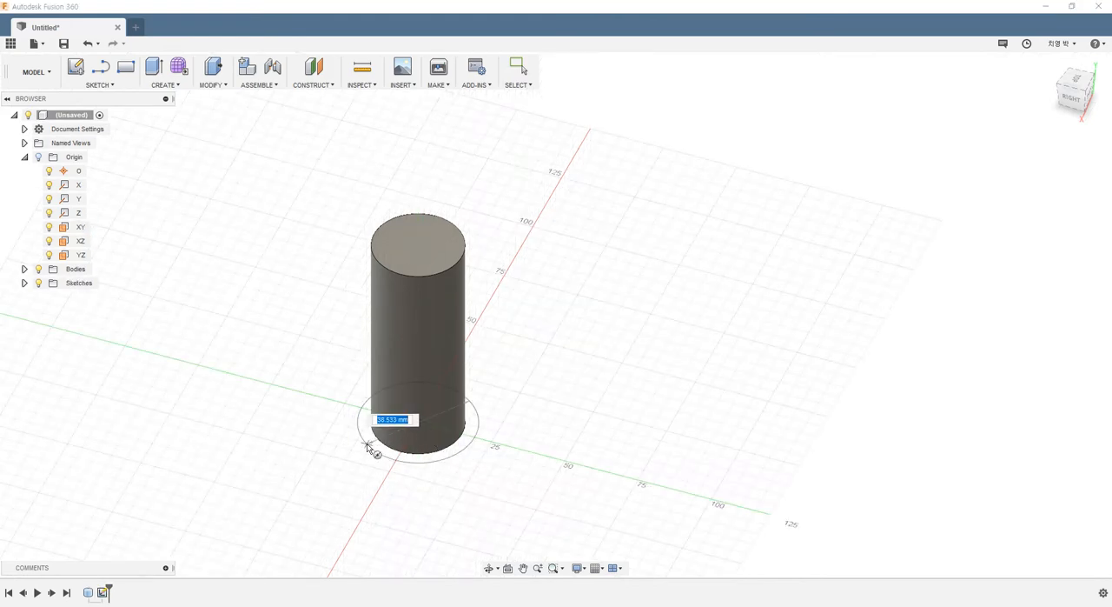
type("30")
key("Return")
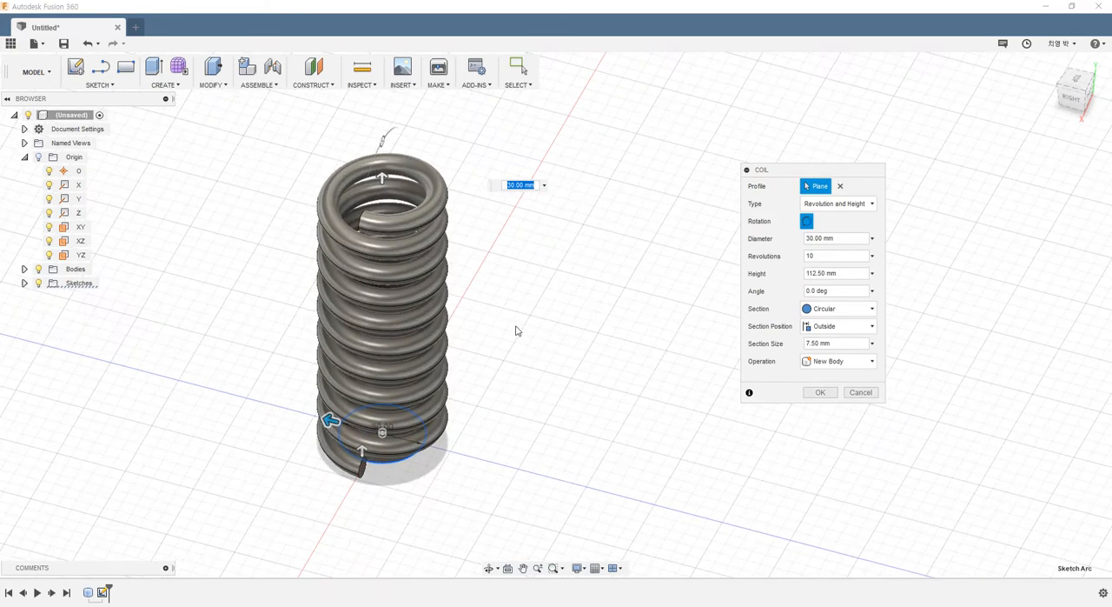
middle_click_drag(511, 320, 568, 347, "shift")
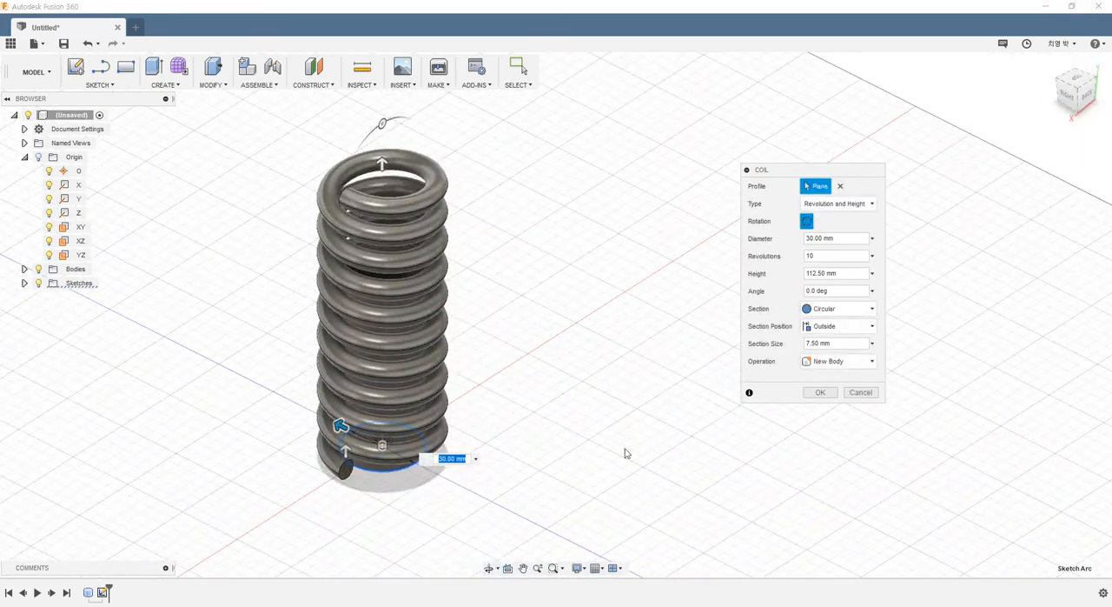
middle_click_drag(481, 234, 564, 279, "shift")
left_click(832, 392)
- Edit the new coil feature and change its operation to Cut
mouse_move(467, 314)
middle_mouse_down("shift")
mouse_move(458, 243)
mouse_move(517, 258)
mouse_move(363, 261)
mouse_move(360, 308)
mouse_move(368, 211)
mouse_move(293, 240)
mouse_move(249, 242)
middle_mouse_up("shift")
scroll(250, 242, "down", 3)
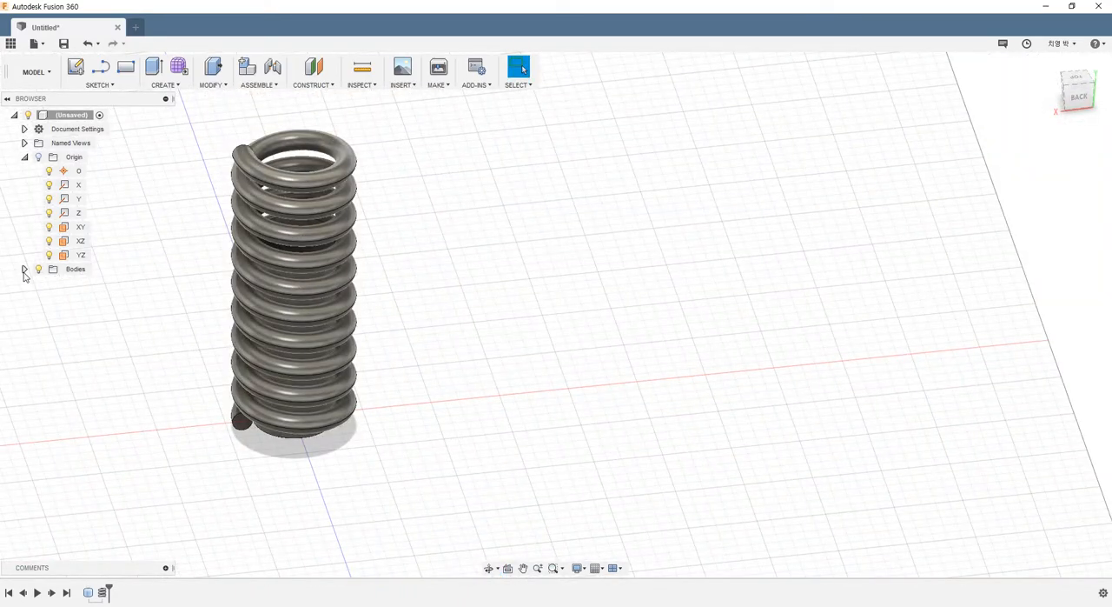
right_click(102, 592)
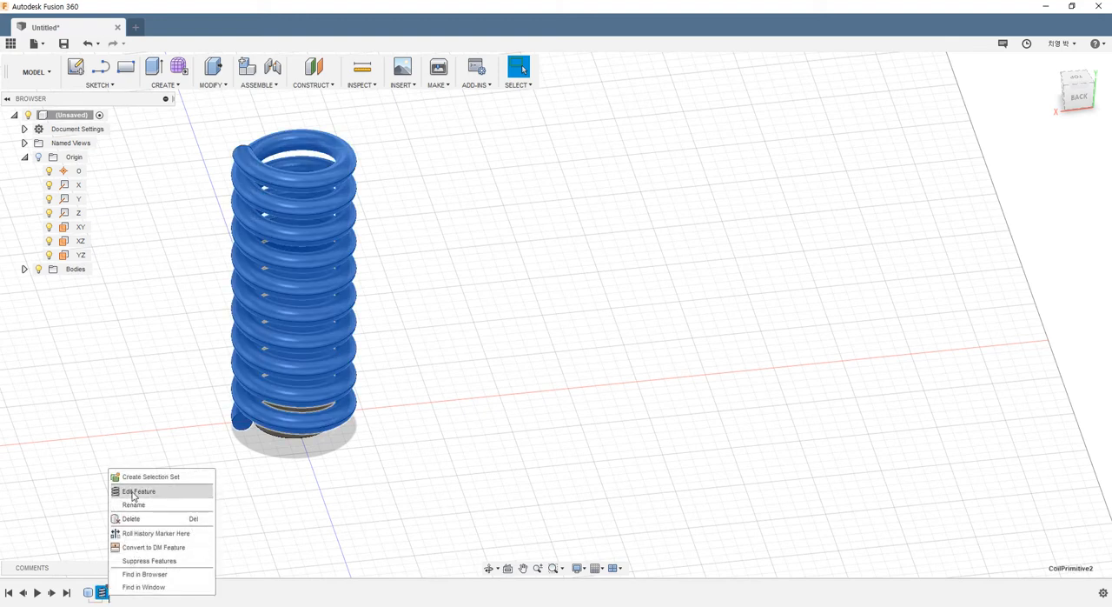
left_click(144, 489)
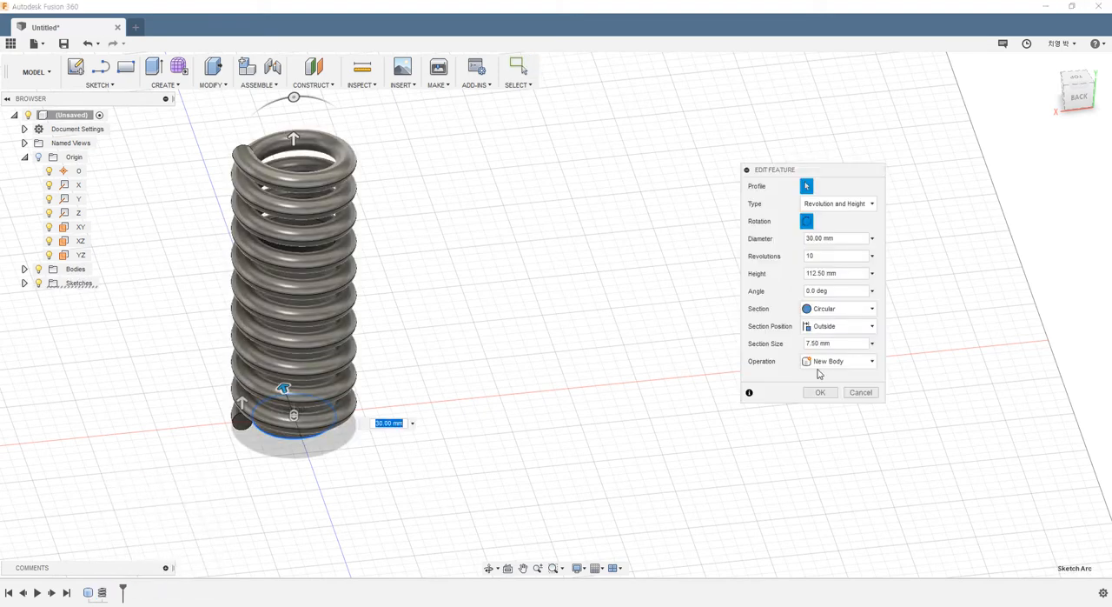
left_click(830, 361)
left_click(828, 390)
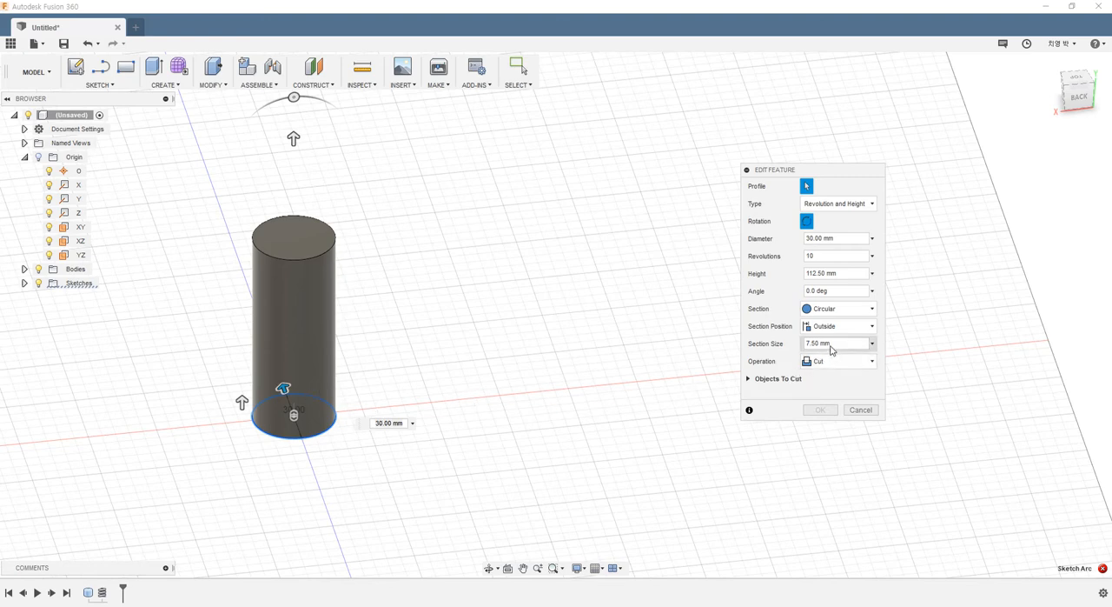
- Set the coil's section position to On Center and apply the edit to cut the helical groove into the cylinder
middle_click_drag(403, 355, 666, 353, "shift")
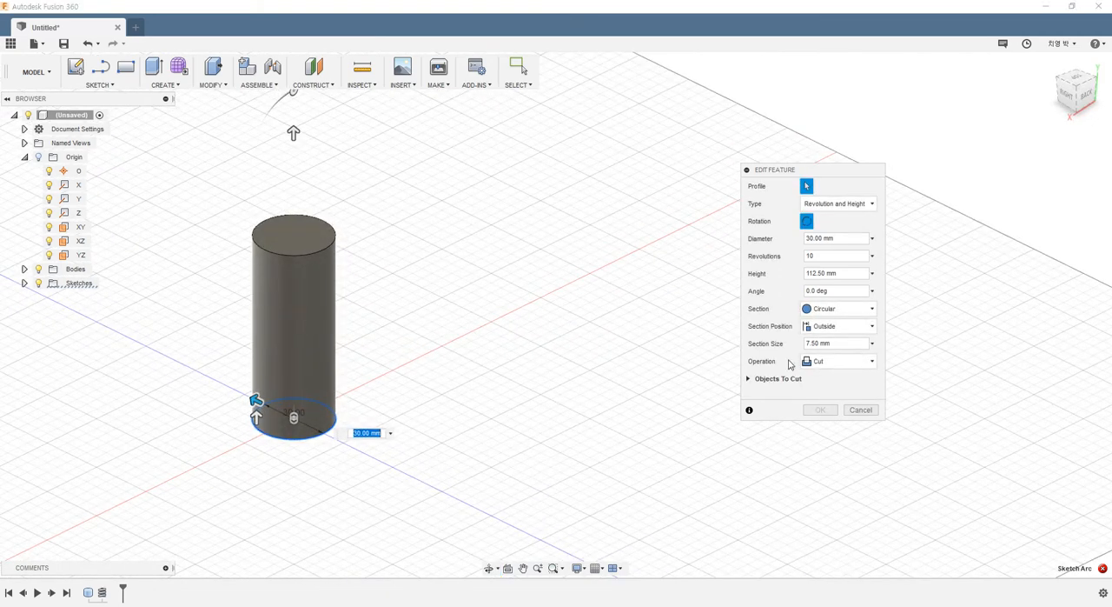
left_click(827, 329)
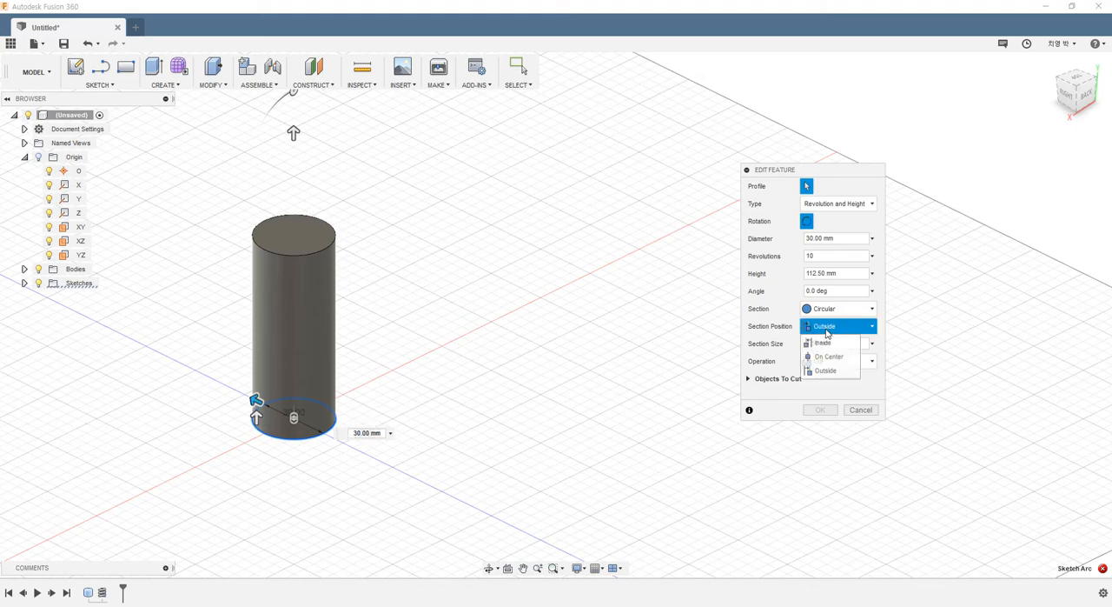
left_click(825, 358)
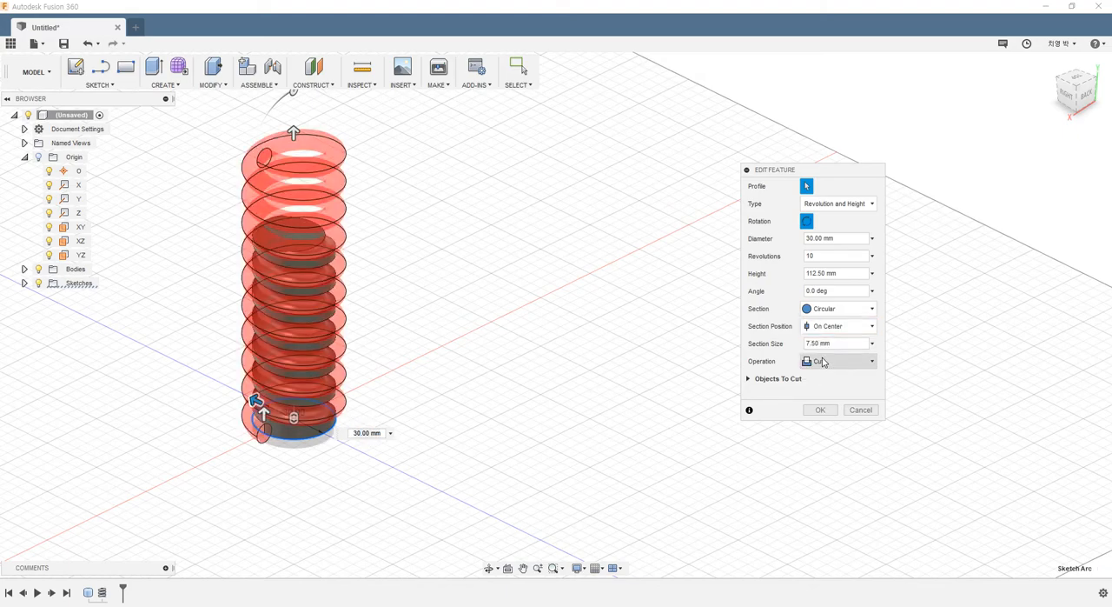
middle_click_drag(472, 361, 280, 471, "shift")
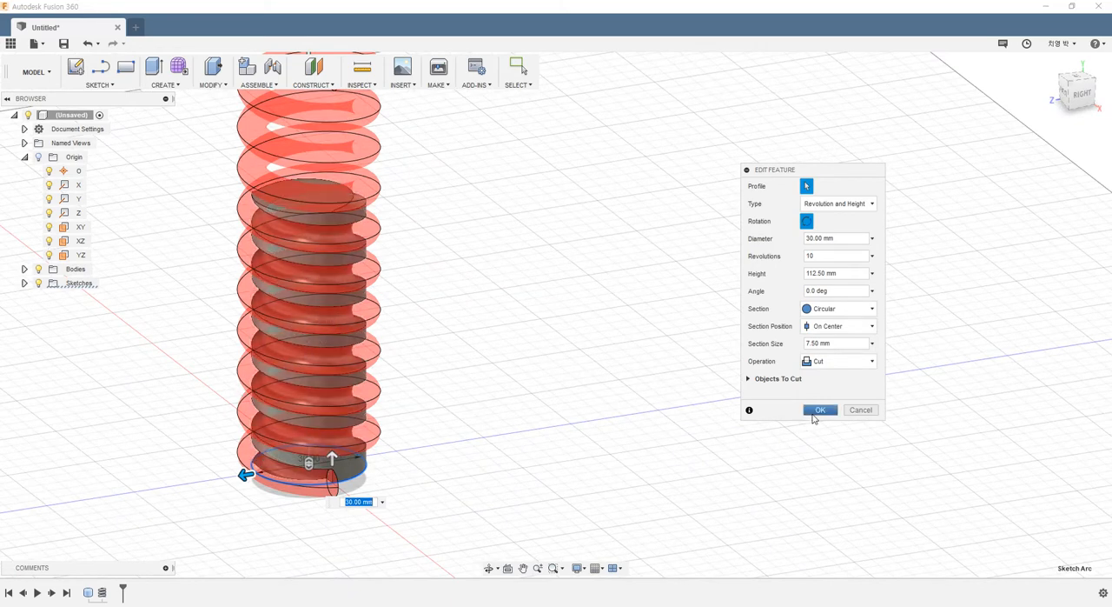
left_click(820, 410)
- Look over the grooved cylinder and close its design without saving
middle_click_drag(393, 348, 426, 357, "shift")
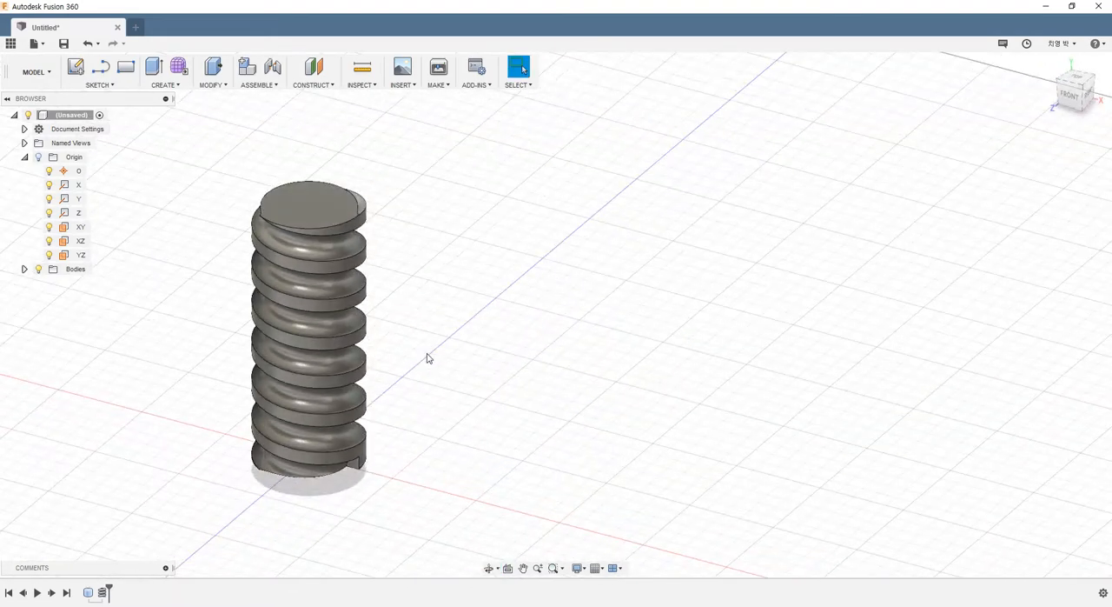
scroll(517, 252, "down", 3)
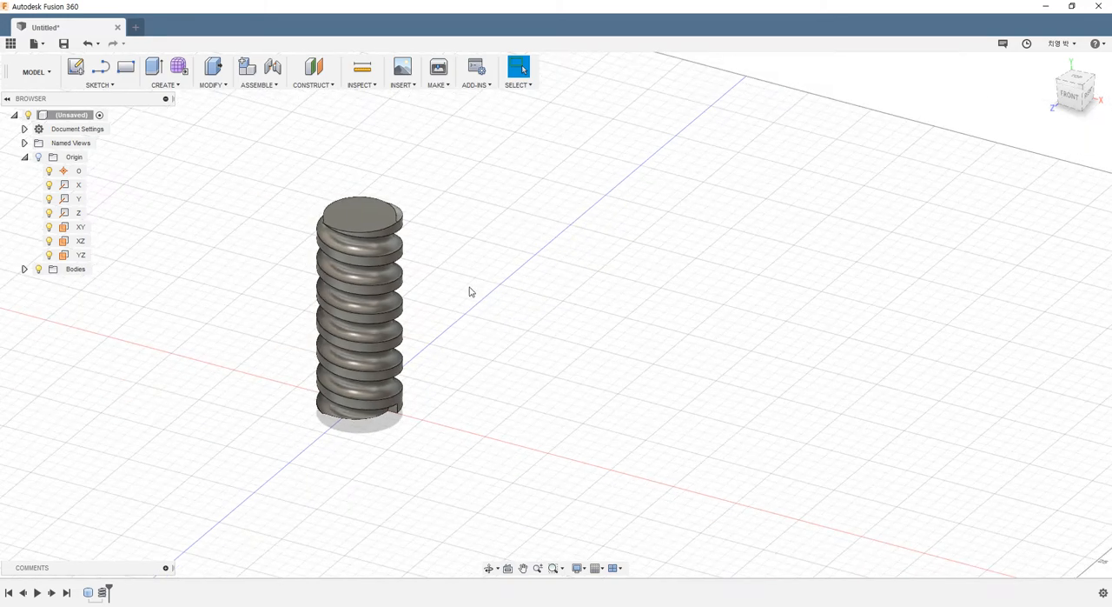
scroll(468, 288, "up", 2)
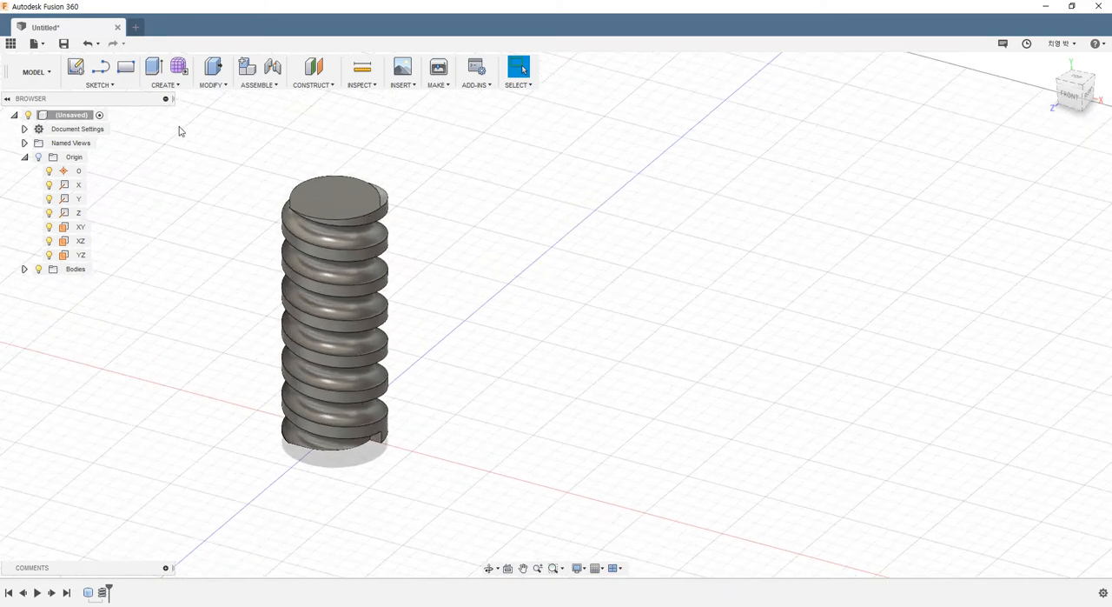
left_click(117, 27)
left_click(577, 361)
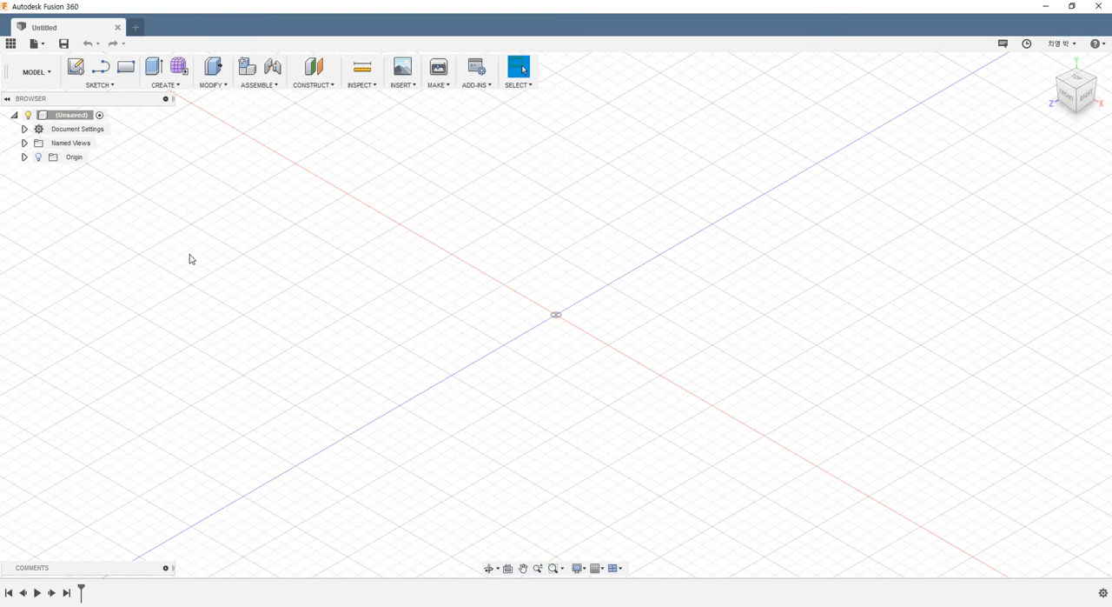
left_click(167, 90)
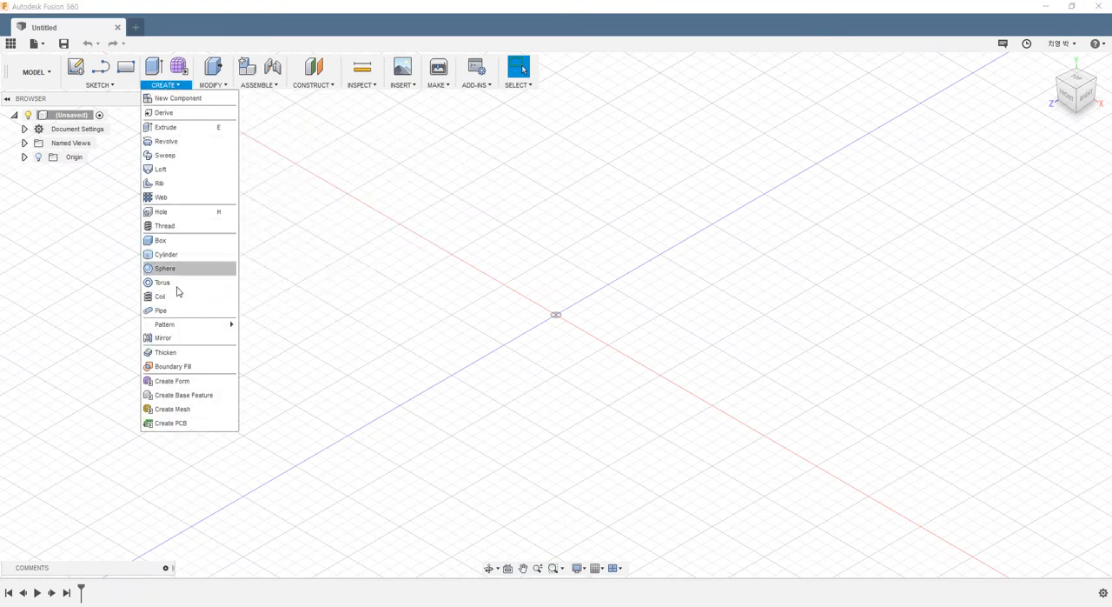
left_click(173, 318)
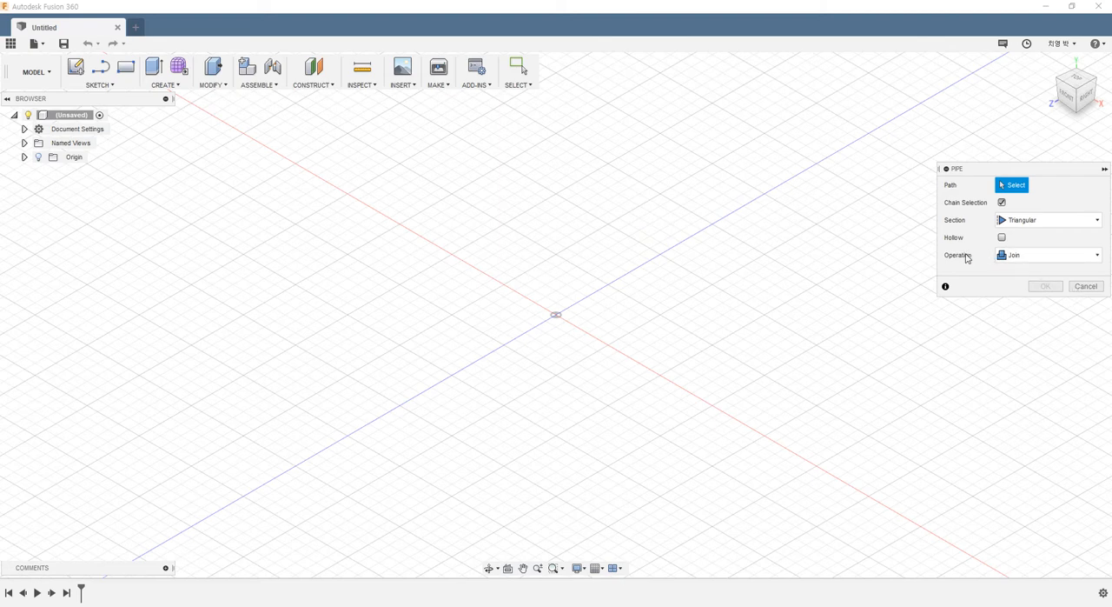
left_click(1086, 286)
- Start a new sketch on the origin's YZ plane
scroll(686, 319, "up", 2)
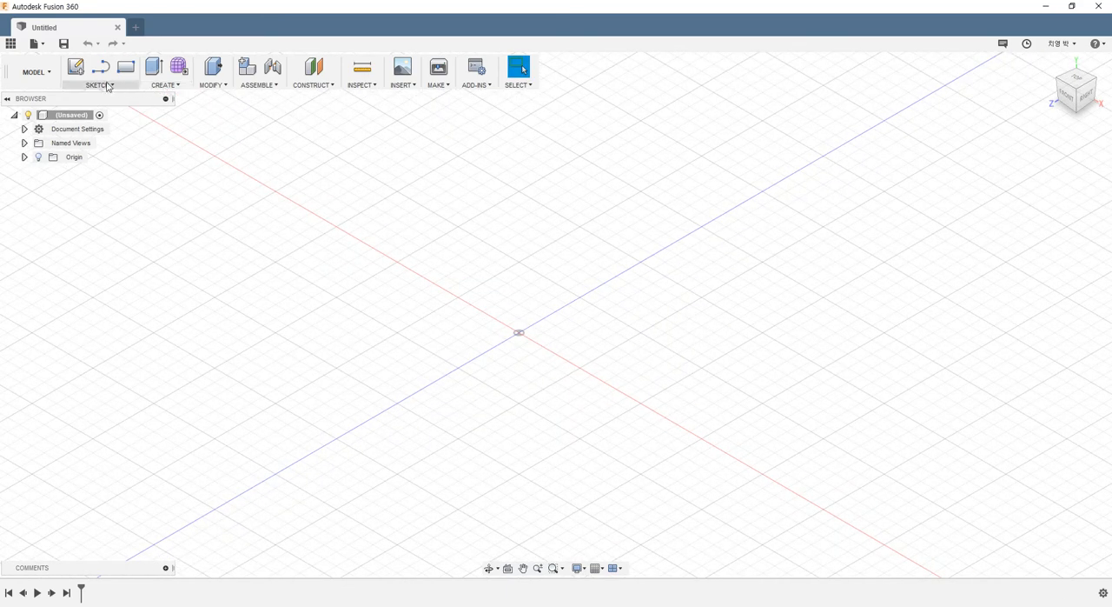
left_click(76, 67)
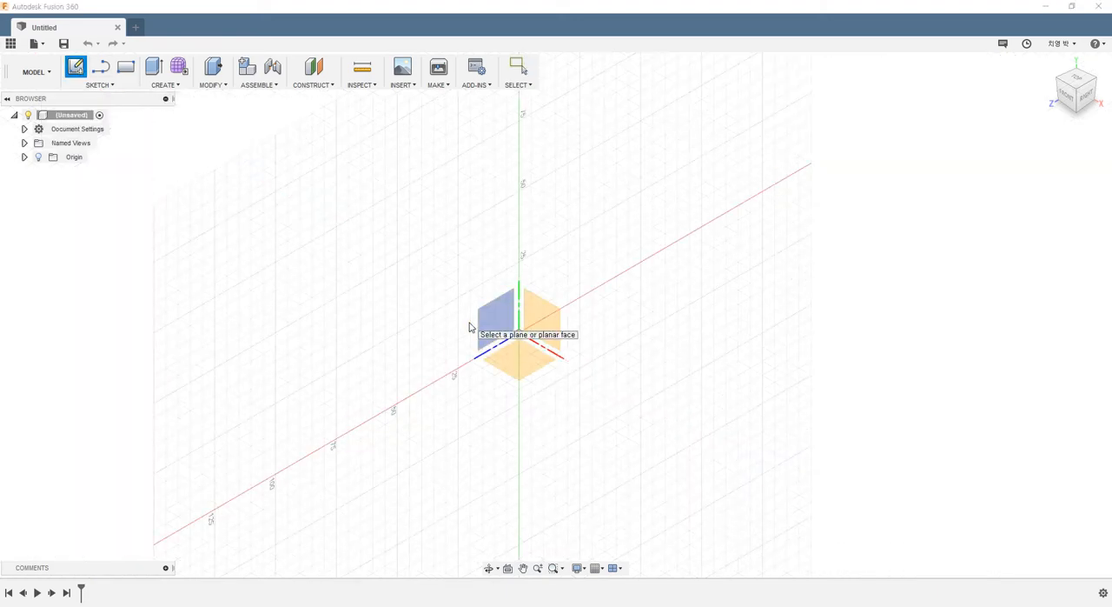
left_click(25, 157)
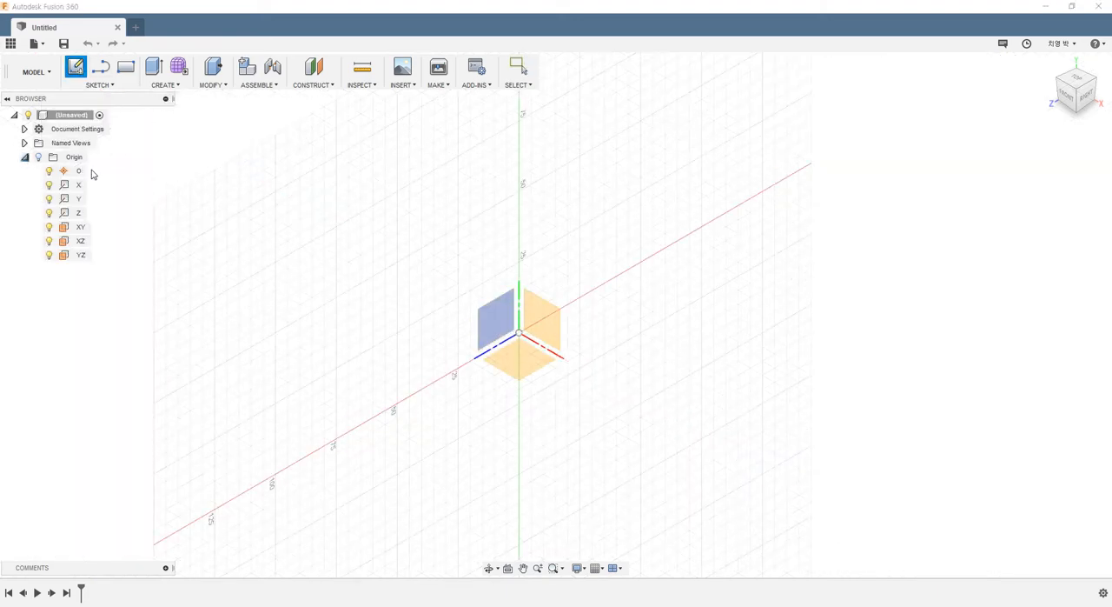
left_click(500, 328)
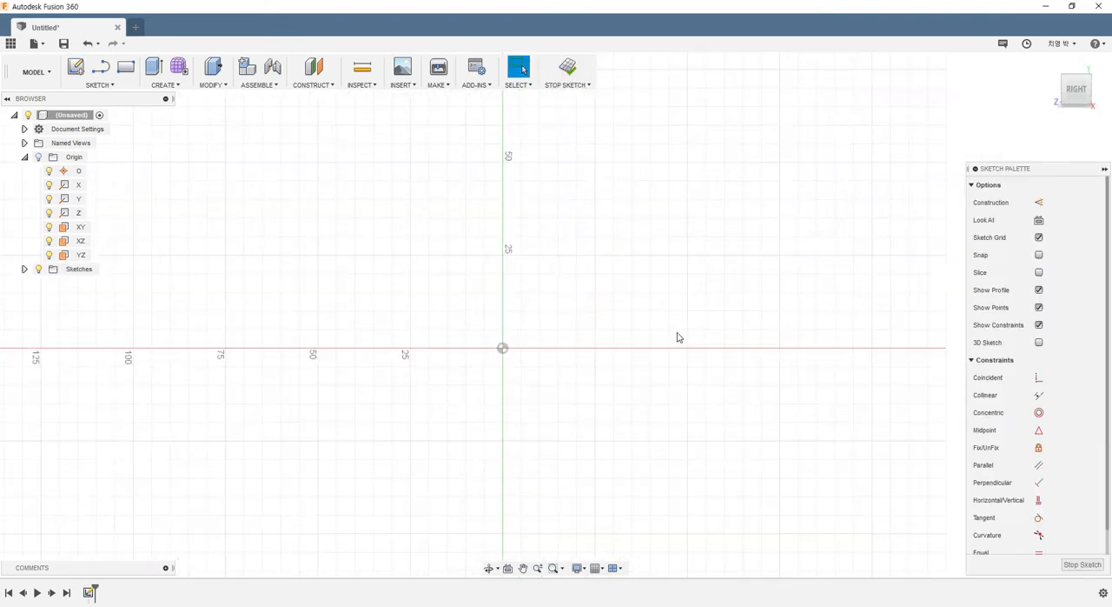
- Sketch a wavy five-point fit point spline about 170 mm wide that dips below the origin in the middle
left_click(105, 87)
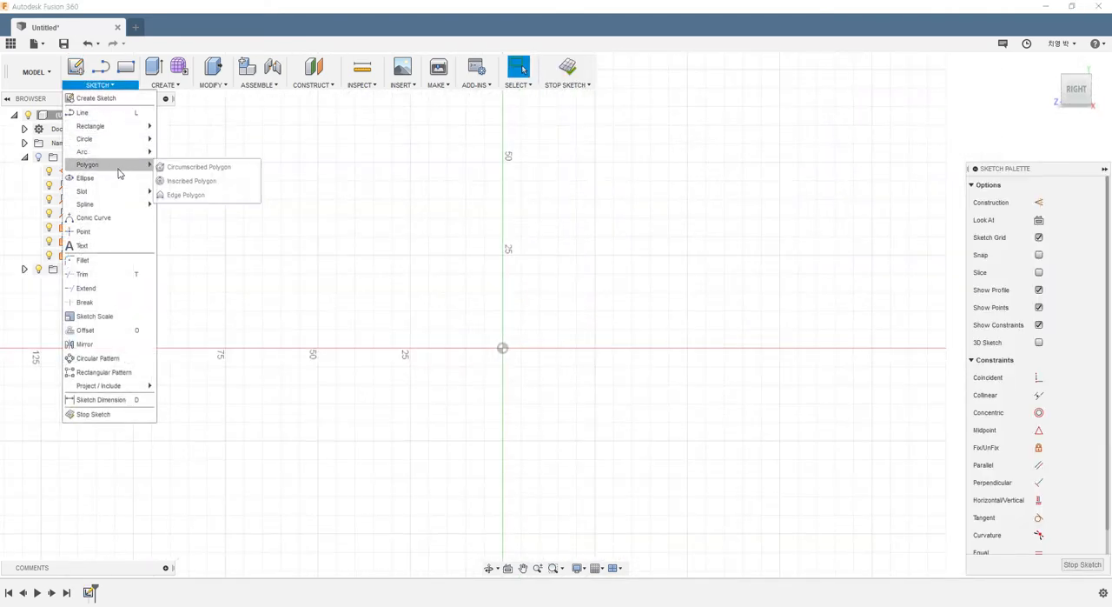
mouse_move(114, 204)
left_click(186, 208)
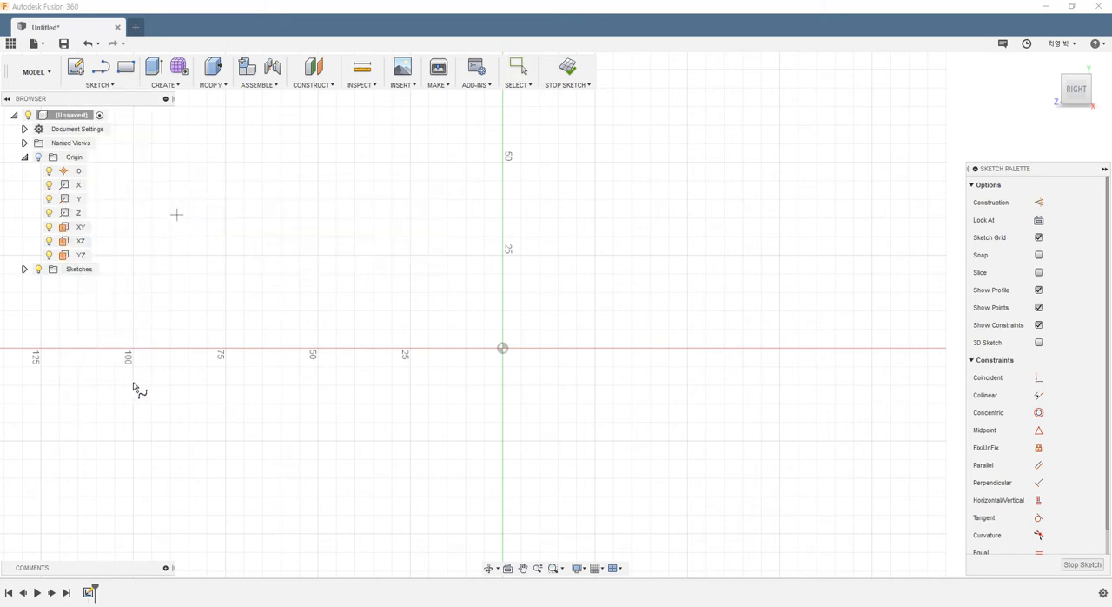
left_click(177, 214)
left_click(274, 257)
left_click(529, 473)
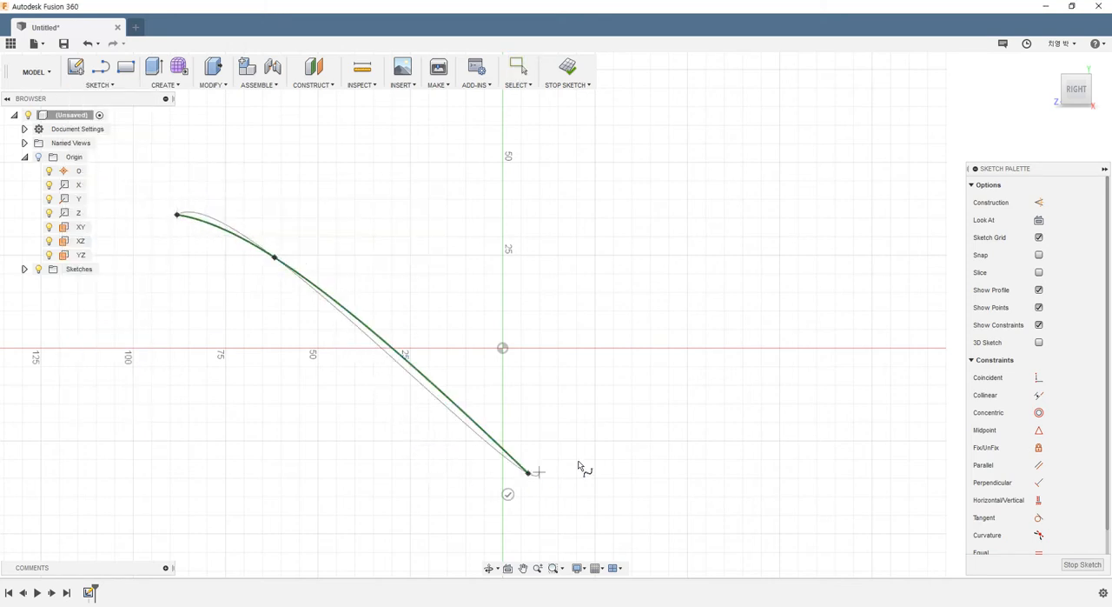
left_click(740, 288)
left_click(815, 233)
key("Return")
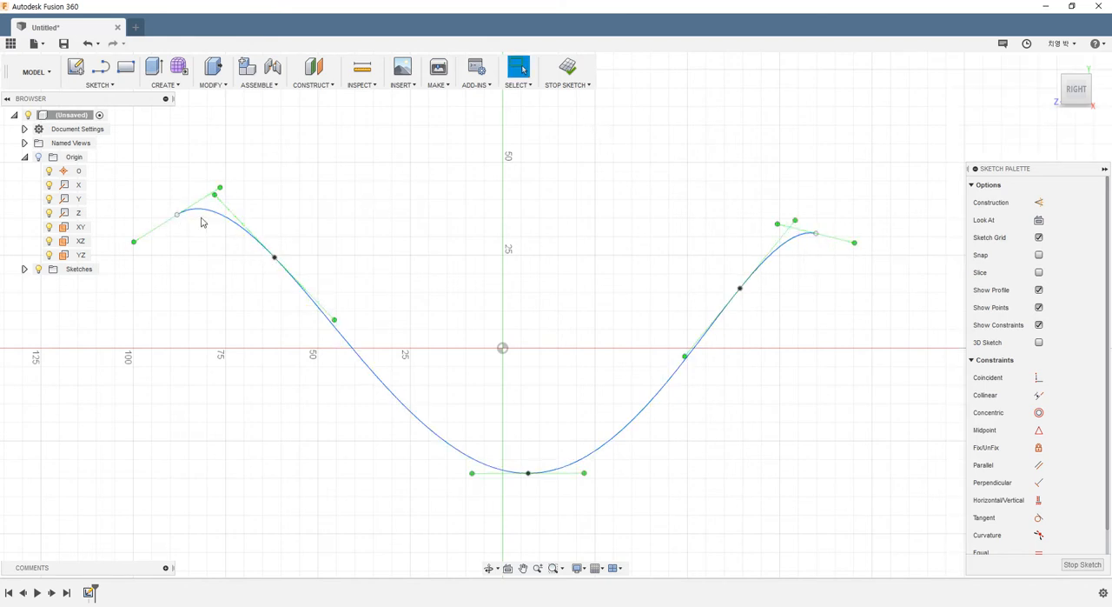
- Move the spline's left endpoint to about Y 3.4 mm, Z 109.8 mm and finish the sketch
left_click_drag(179, 219, 96, 338)
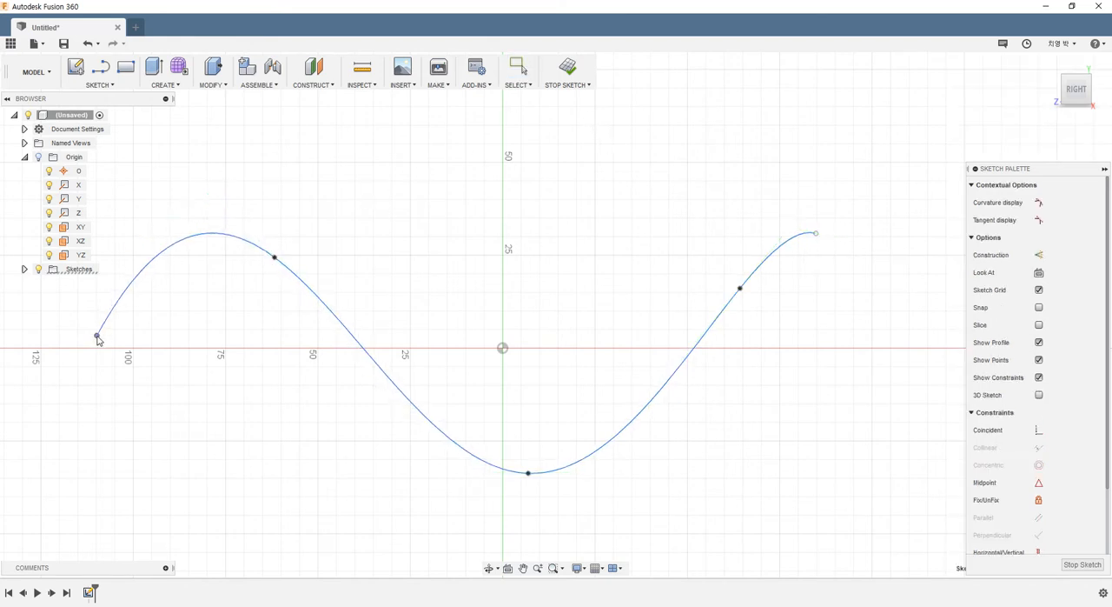
left_click(567, 68)
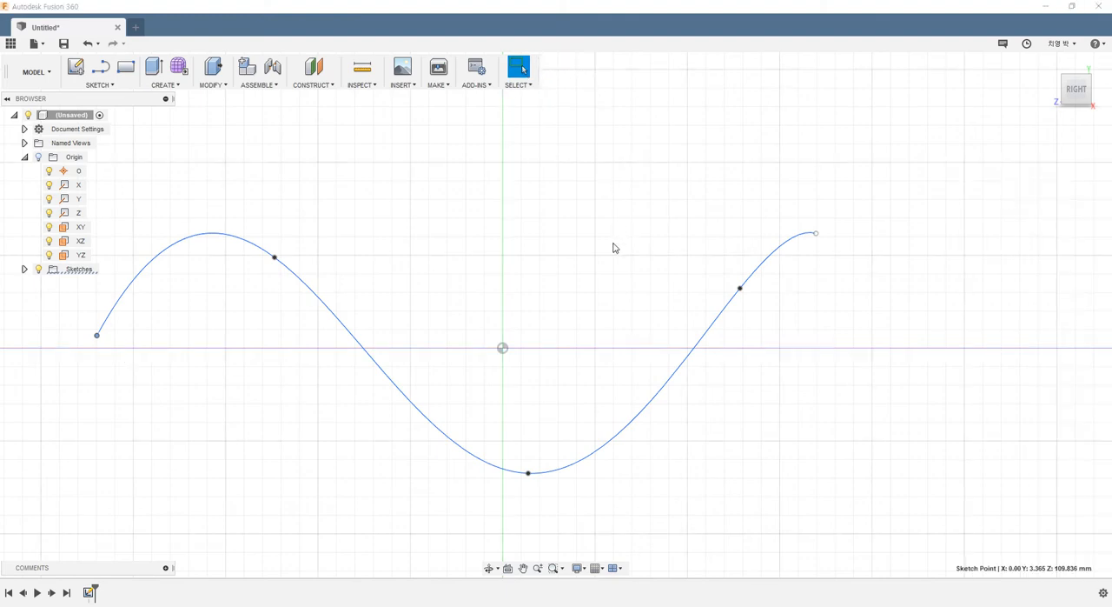
scroll(547, 214, "up", 1)
mouse_move(504, 304)
middle_mouse_down("shift")
mouse_move(426, 315)
mouse_move(485, 308)
middle_mouse_up("shift")
key("Escape")
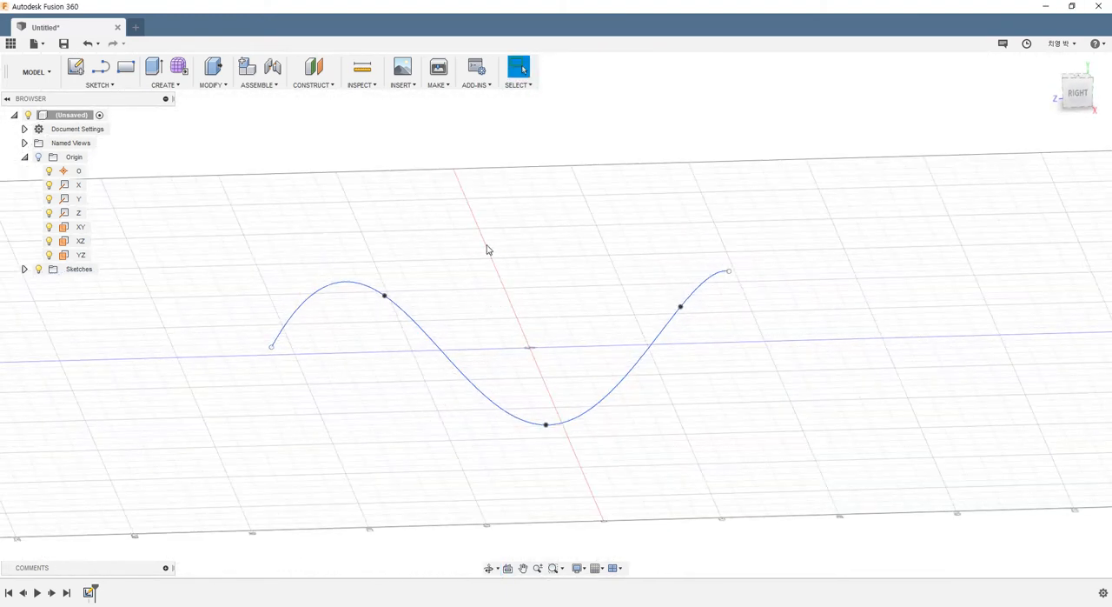
- Start a Pipe feature with the wavy spline as its path
left_click(172, 85)
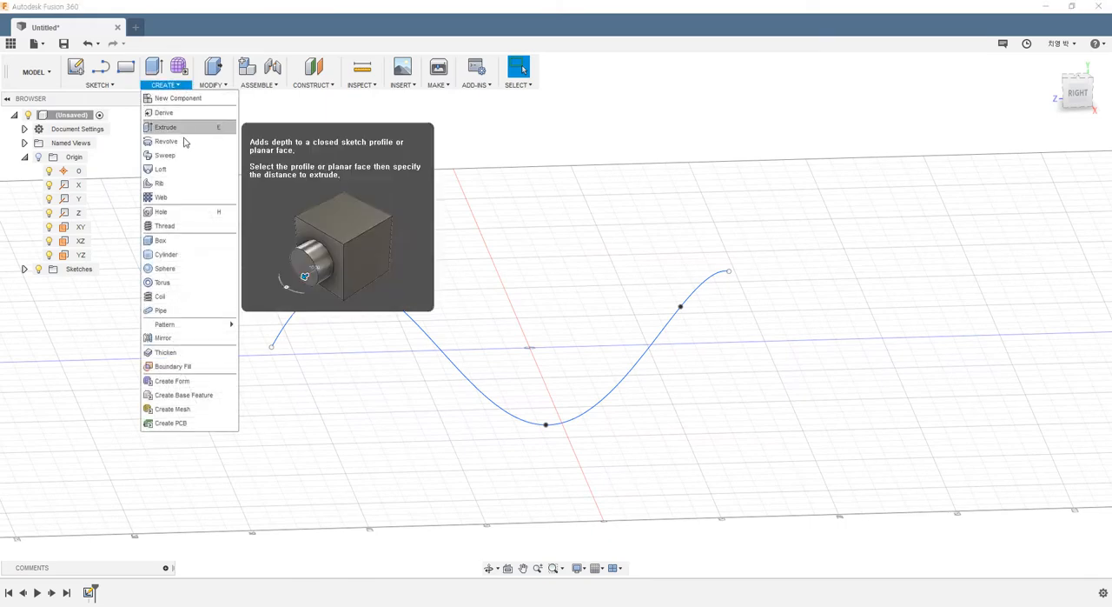
left_click(170, 310)
scroll(632, 231, "down", 3)
scroll(666, 227, "up", 2)
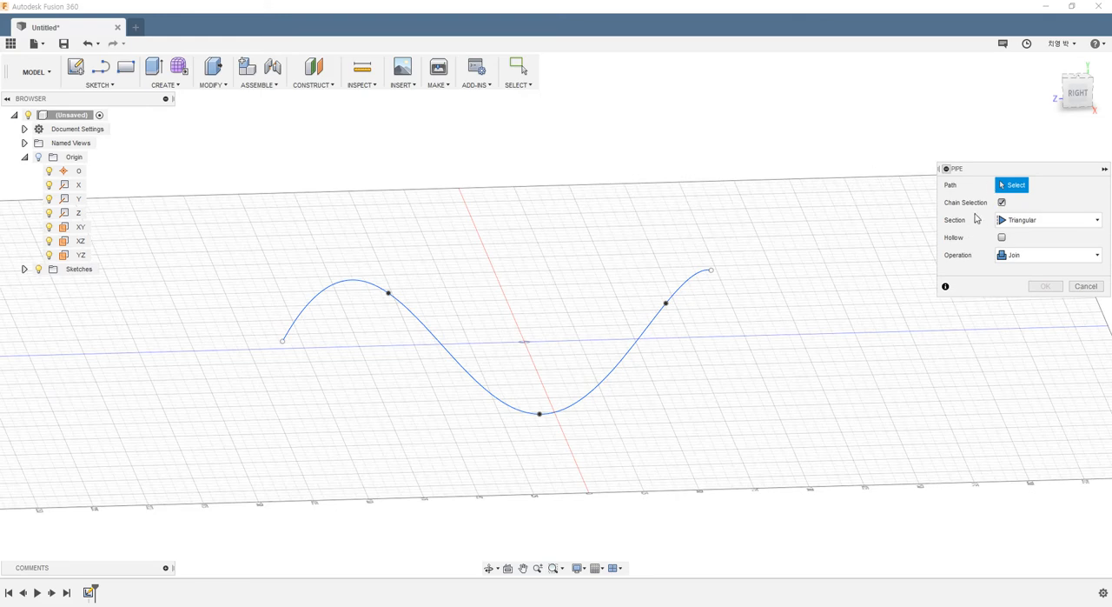
left_click(646, 332)
middle_click_drag(744, 253, 700, 305, "shift")
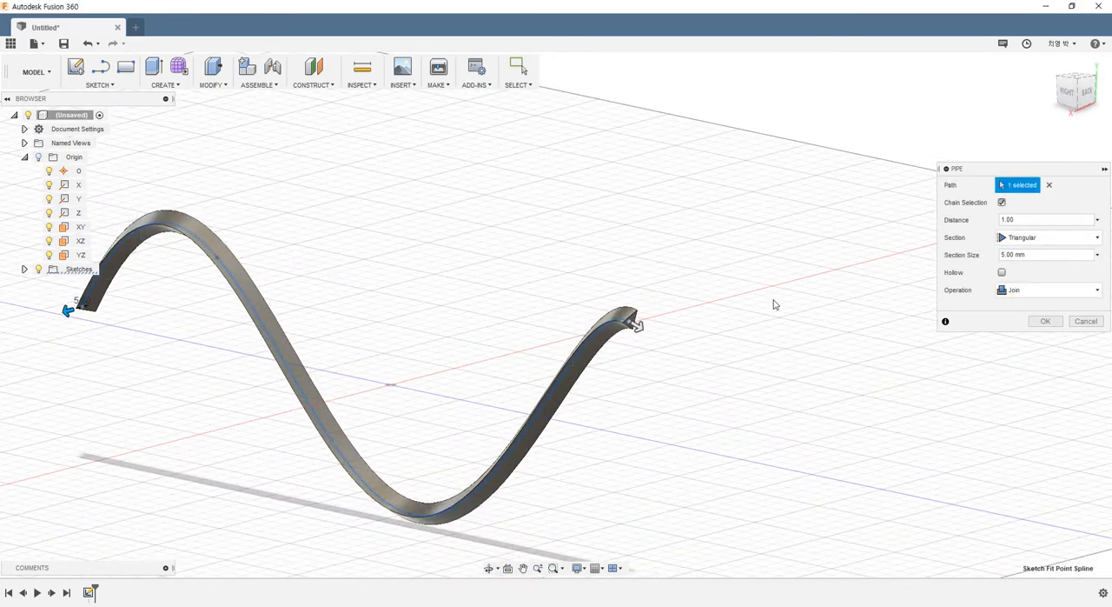
- Try shortening the pipe along its path with a distance of 0.5, reduced further to 0.395
left_click_drag(965, 173, 423, 132)
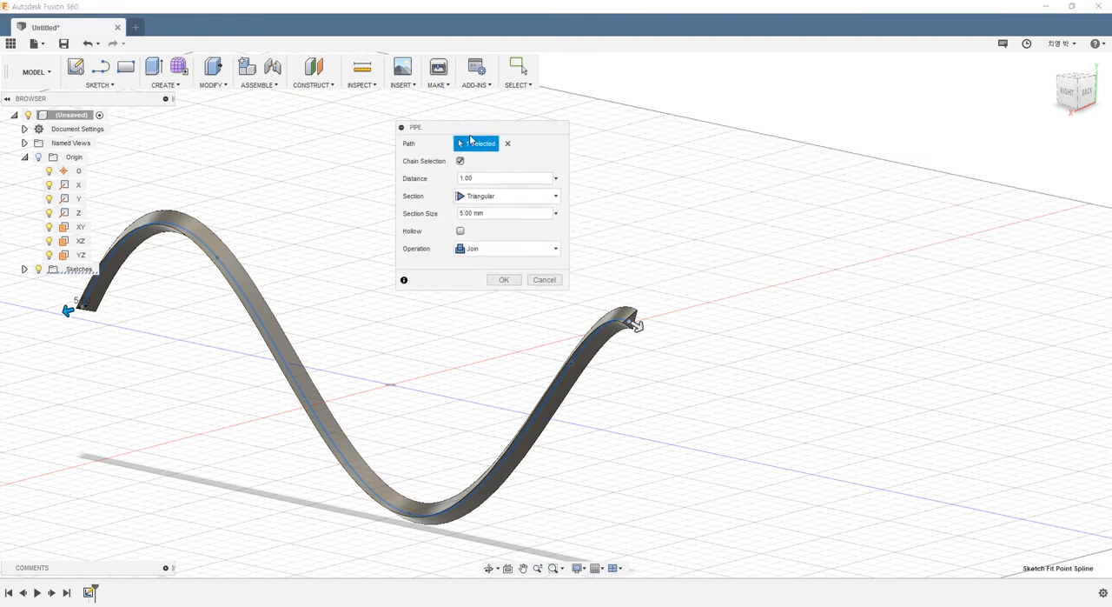
left_click_drag(494, 127, 620, 138)
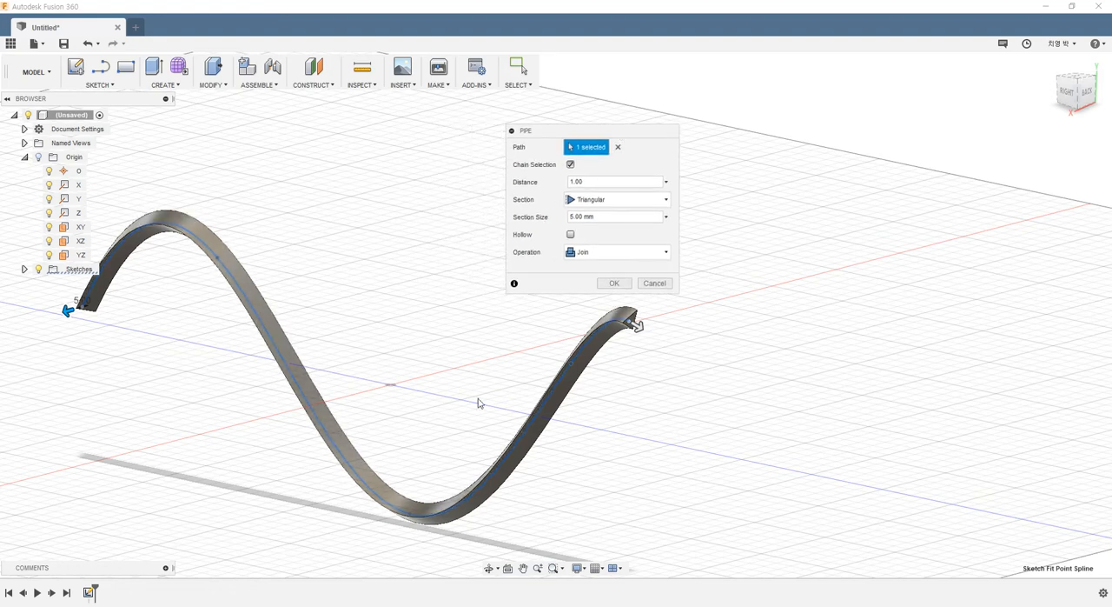
left_click(591, 182)
middle_click_drag(283, 293, 452, 295, "shift")
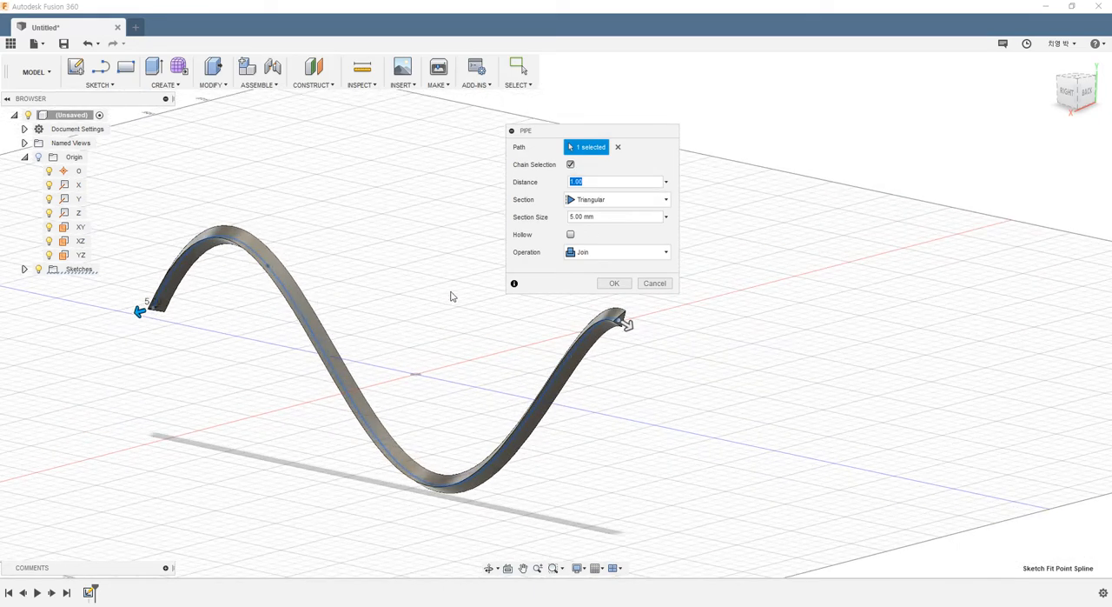
left_click_drag(618, 135, 680, 134)
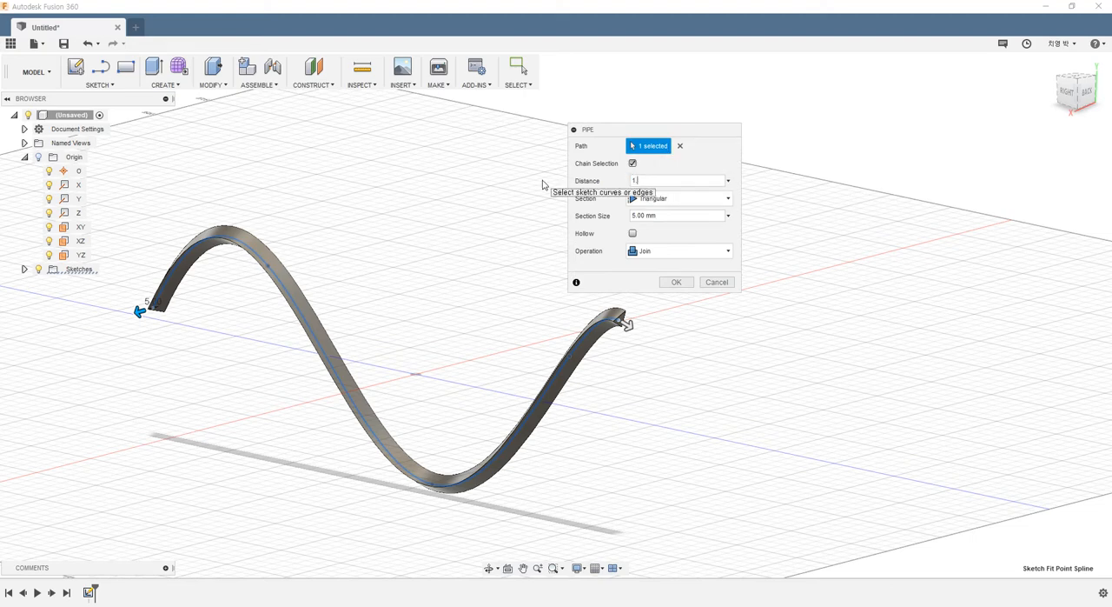
type(".5")
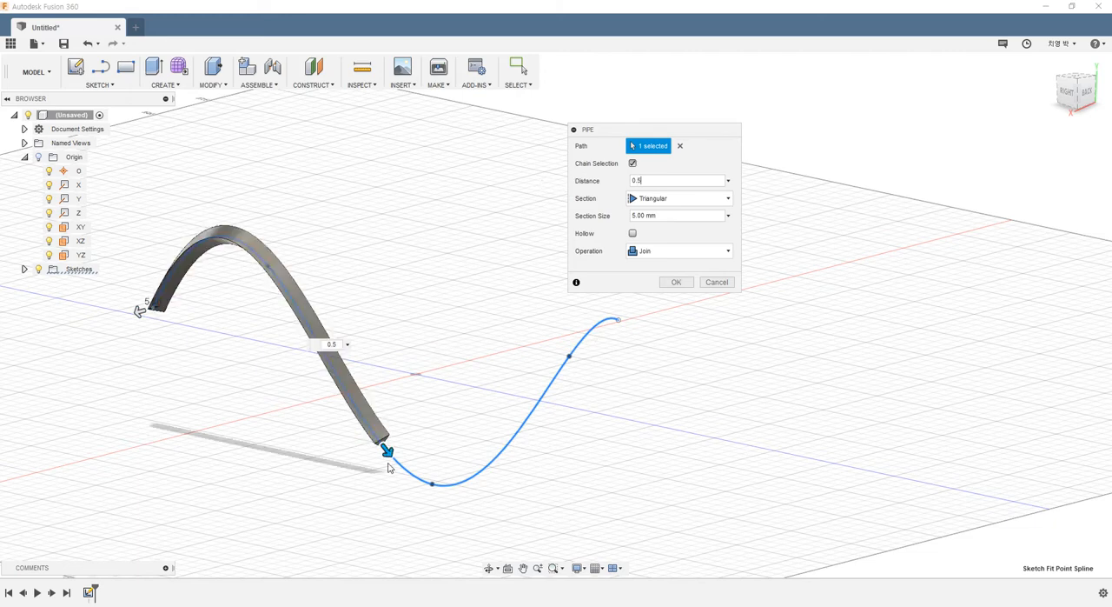
left_click_drag(387, 453, 342, 380)
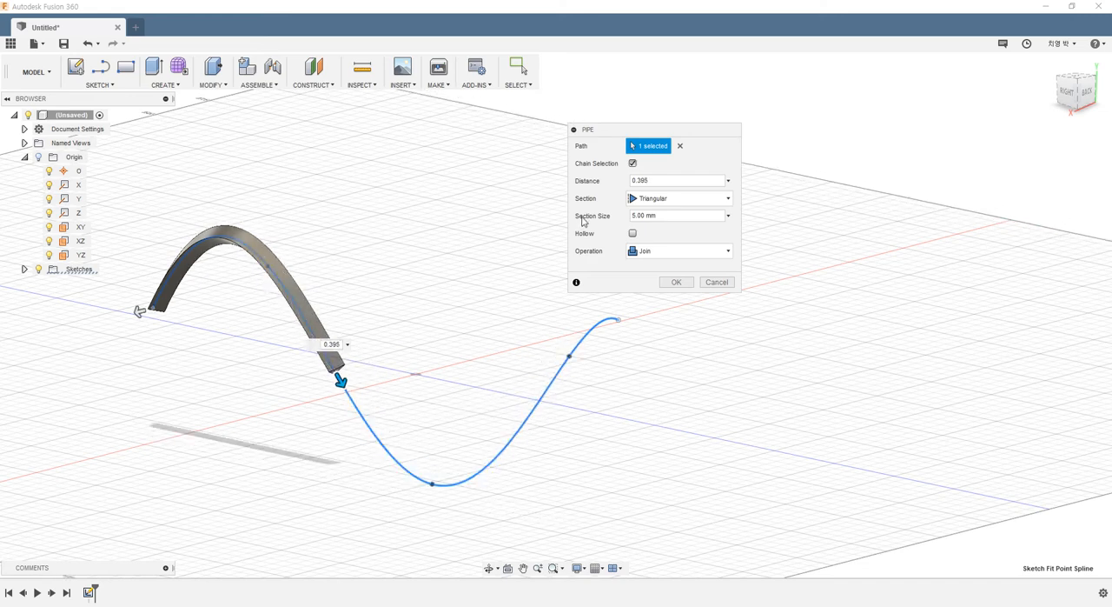
- Set the pipe's distance to 1 and inspect the triangular section at its end
left_click(695, 180)
scroll(643, 333, "up", 3)
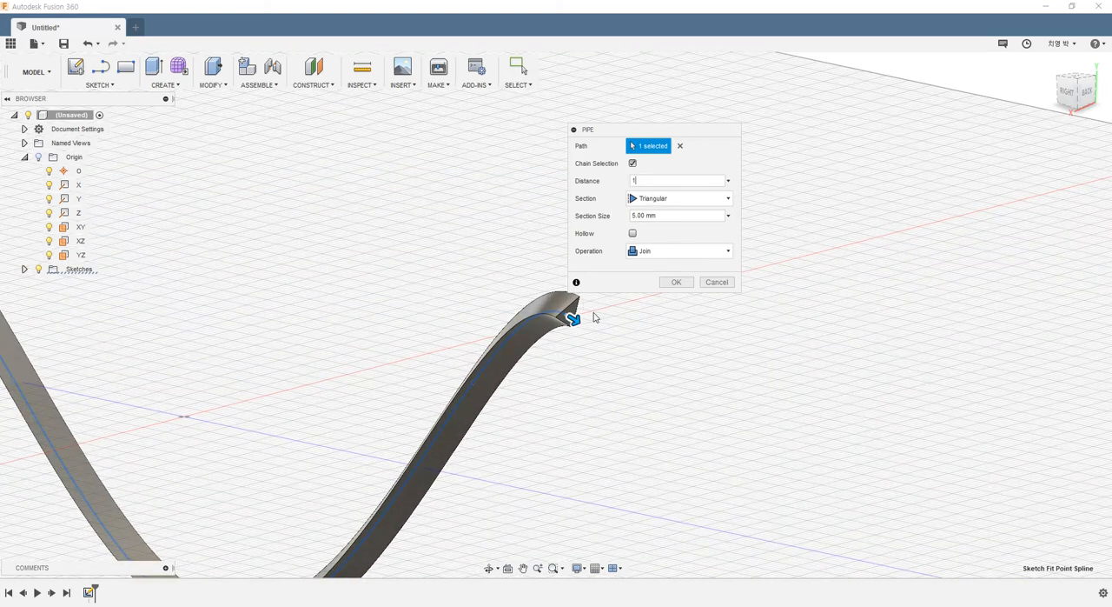
middle_click_drag(587, 338, 428, 289, "shift")
scroll(582, 320, "up", 3)
scroll(581, 320, "up", 2)
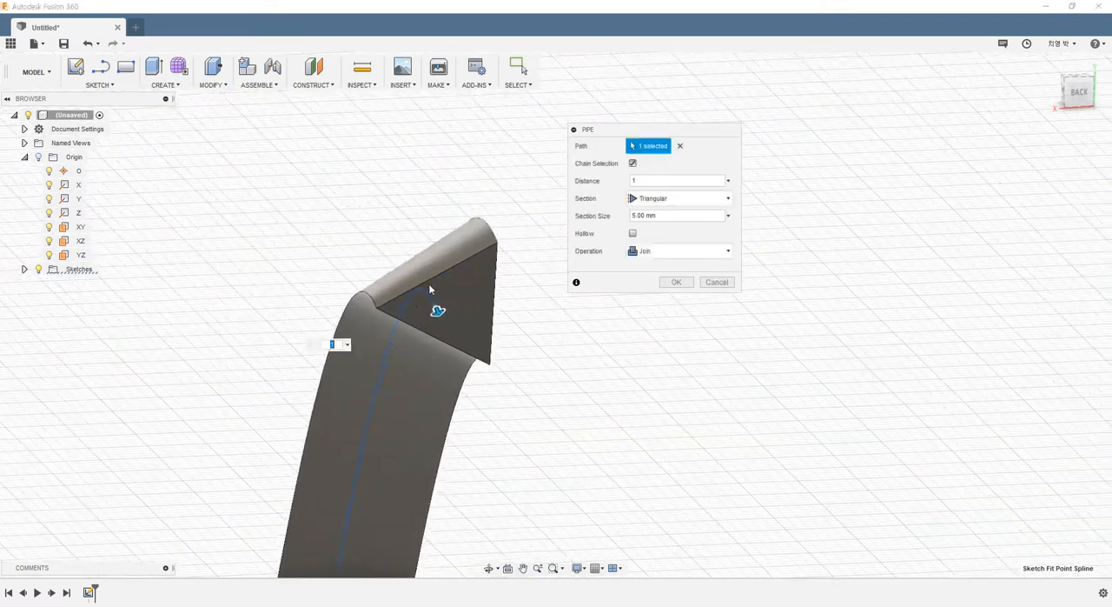
- Change the pipe's section to Circular and check its shape along the whole path
left_click(674, 205)
left_click(652, 214)
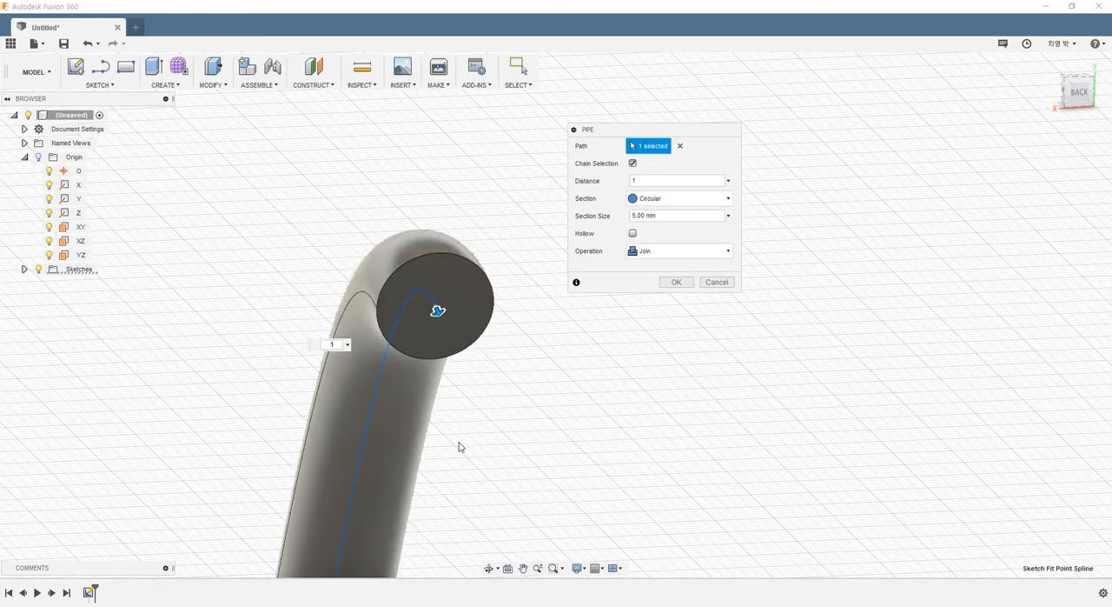
scroll(457, 439, "down", 3)
scroll(462, 433, "up", 4)
scroll(459, 433, "down", 3)
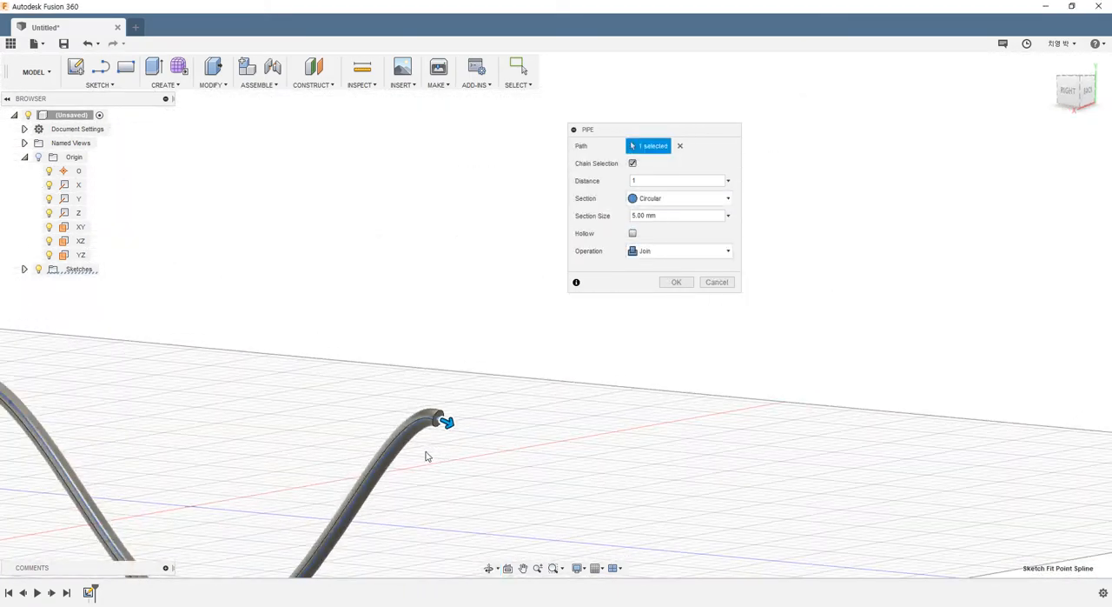
scroll(409, 456, "up", 1)
middle_click_drag(344, 471, 400, 364)
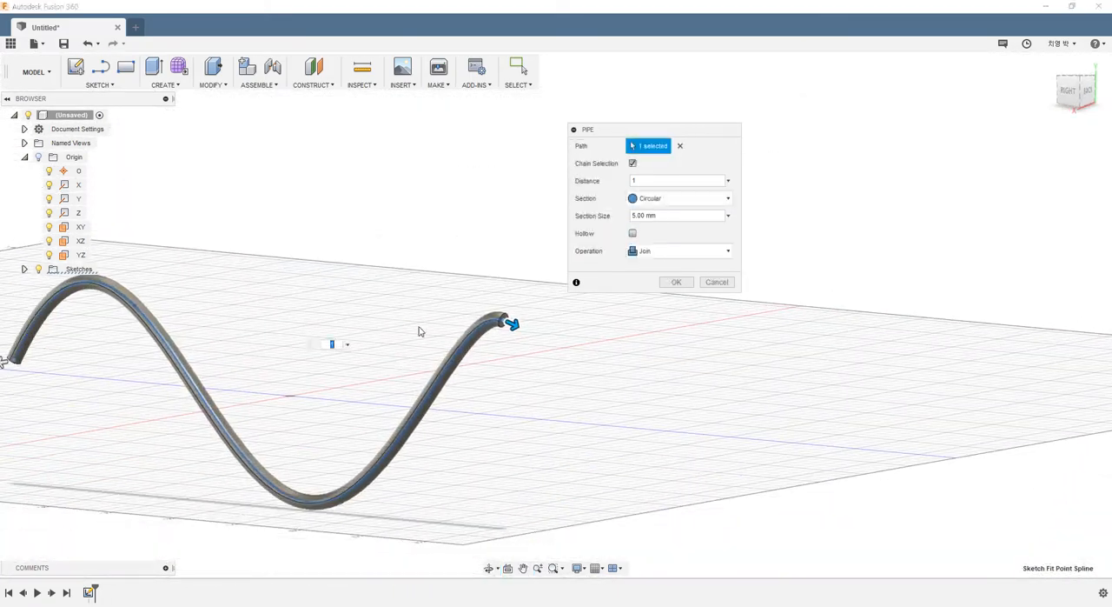
- Preview the pipe with a Square section and return it to Circular
left_click(678, 199)
left_click(646, 230)
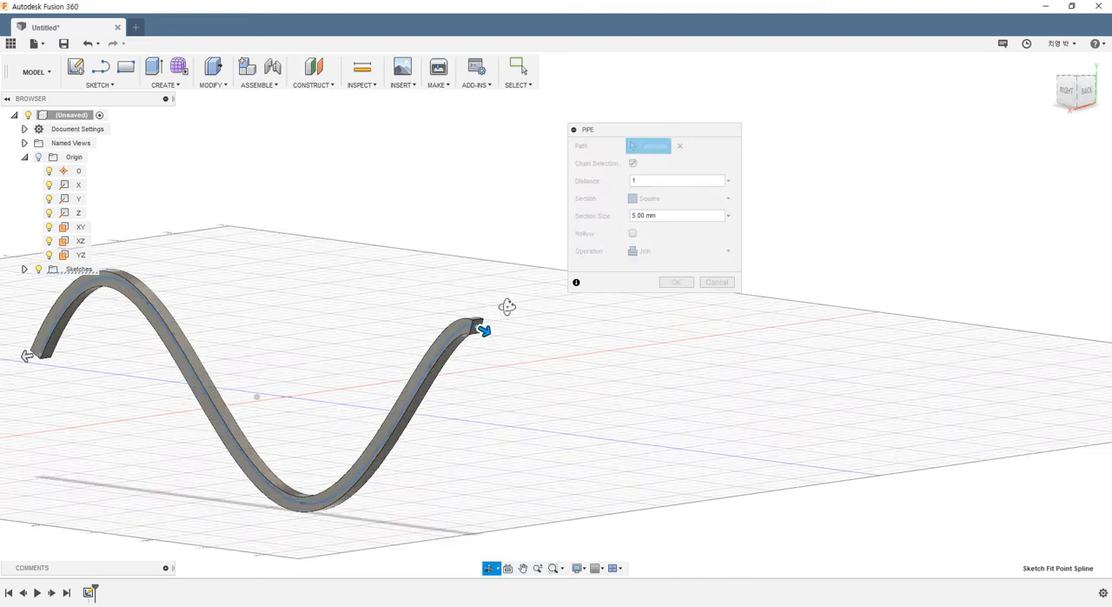
scroll(454, 322, "up", 3)
left_click(660, 204)
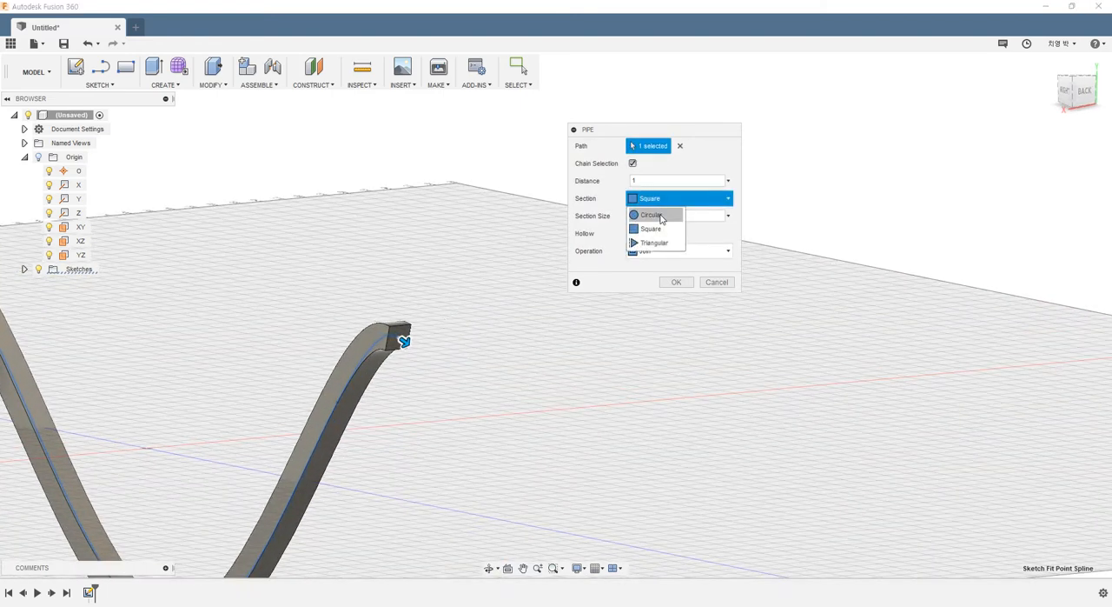
left_click(658, 214)
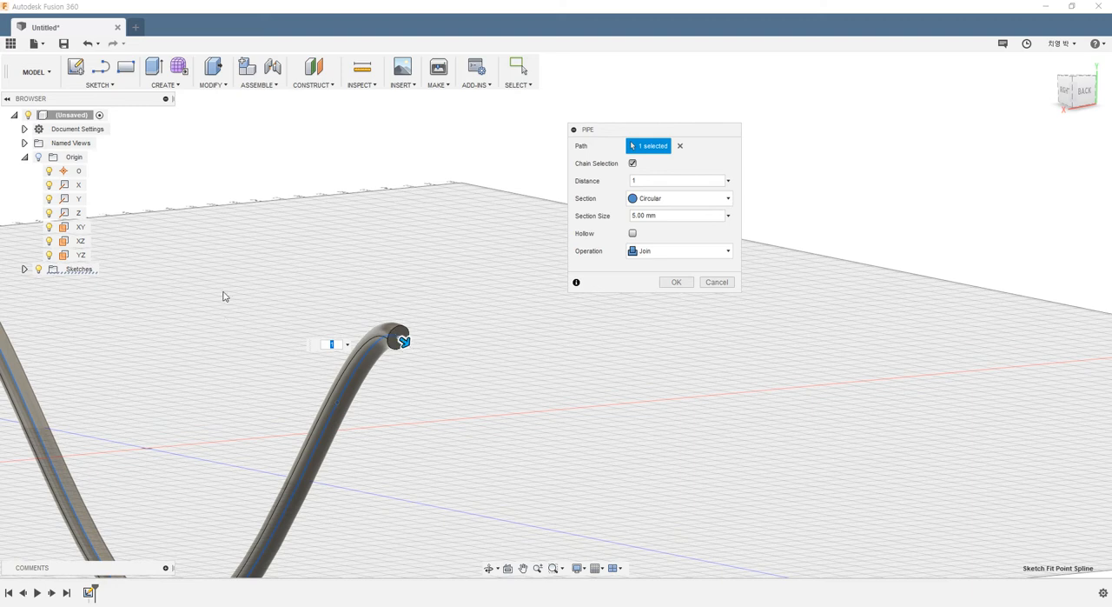
- Try a section size of 20 mm for the circular pipe and examine the preview along the spline
left_click(670, 217)
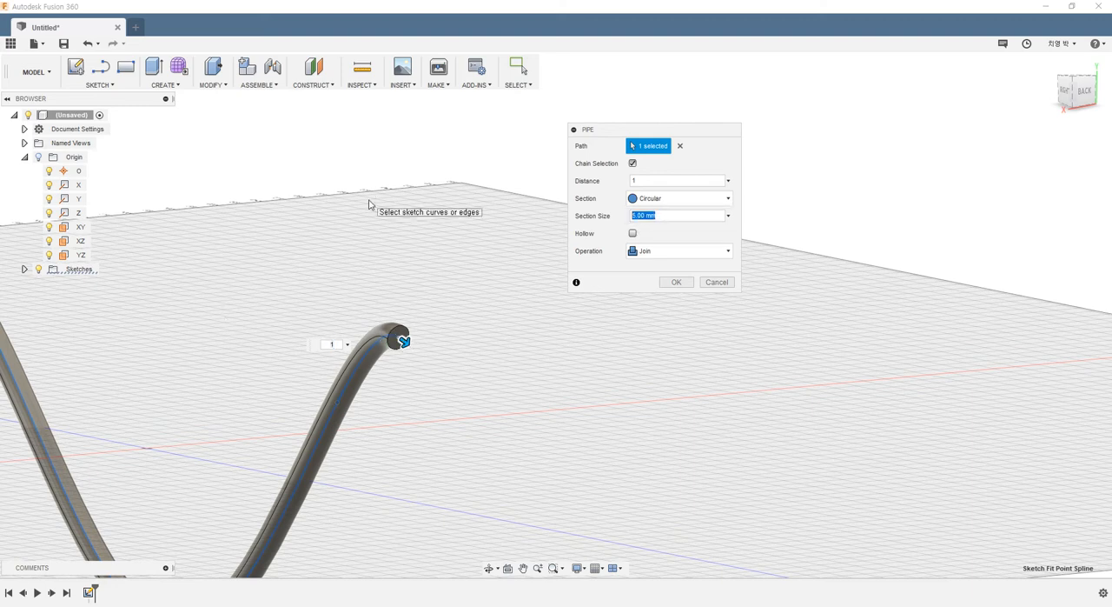
type("20")
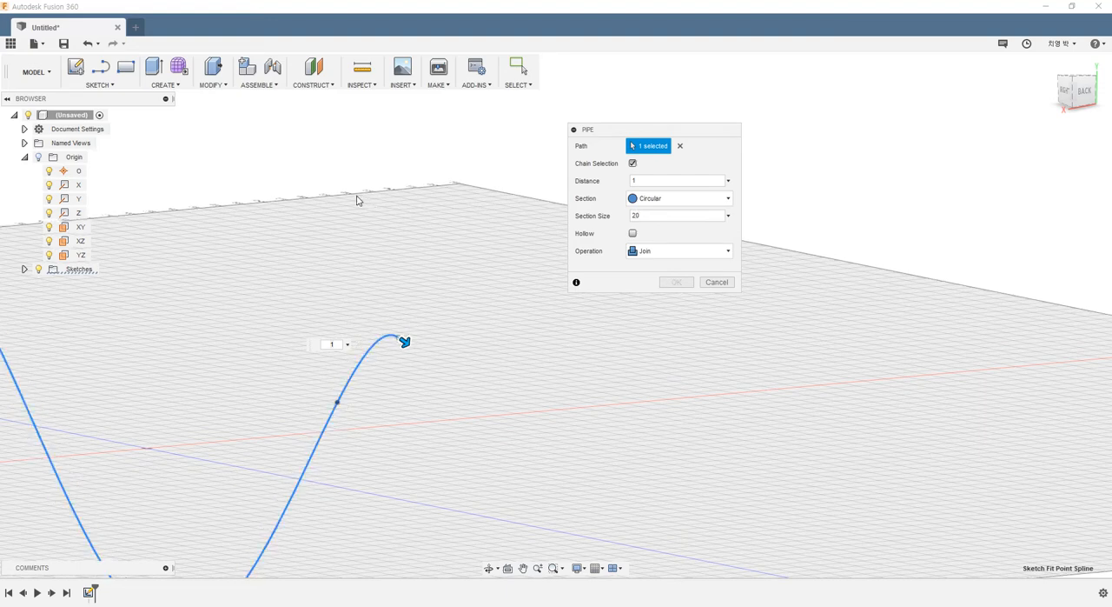
scroll(336, 374, "down", 3)
scroll(196, 391, "down", 2)
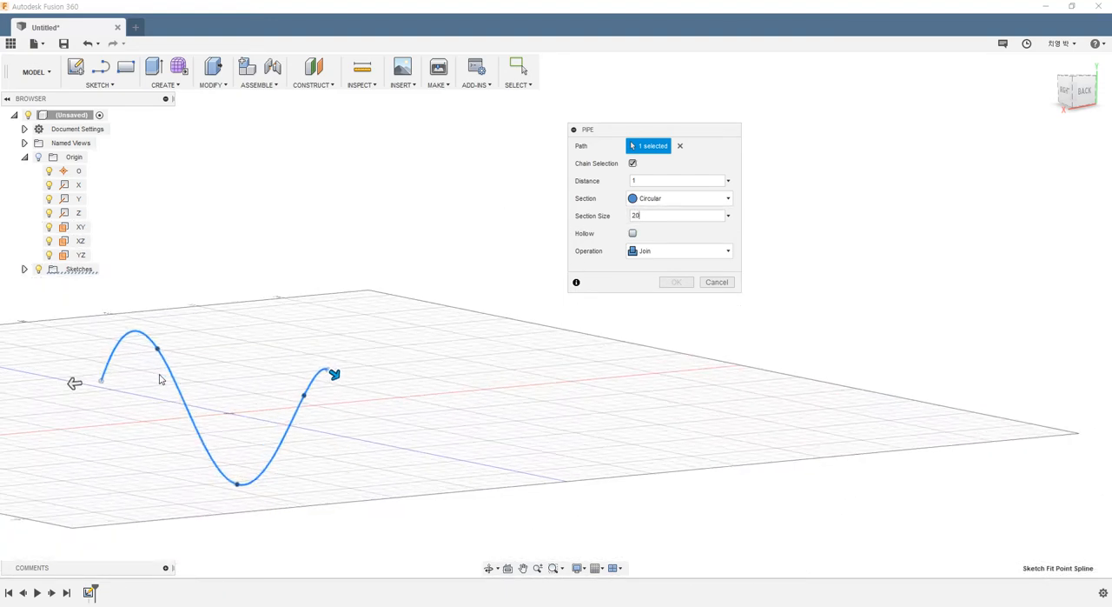
scroll(161, 376, "up", 2)
middle_click_drag(280, 350, 341, 344, "shift")
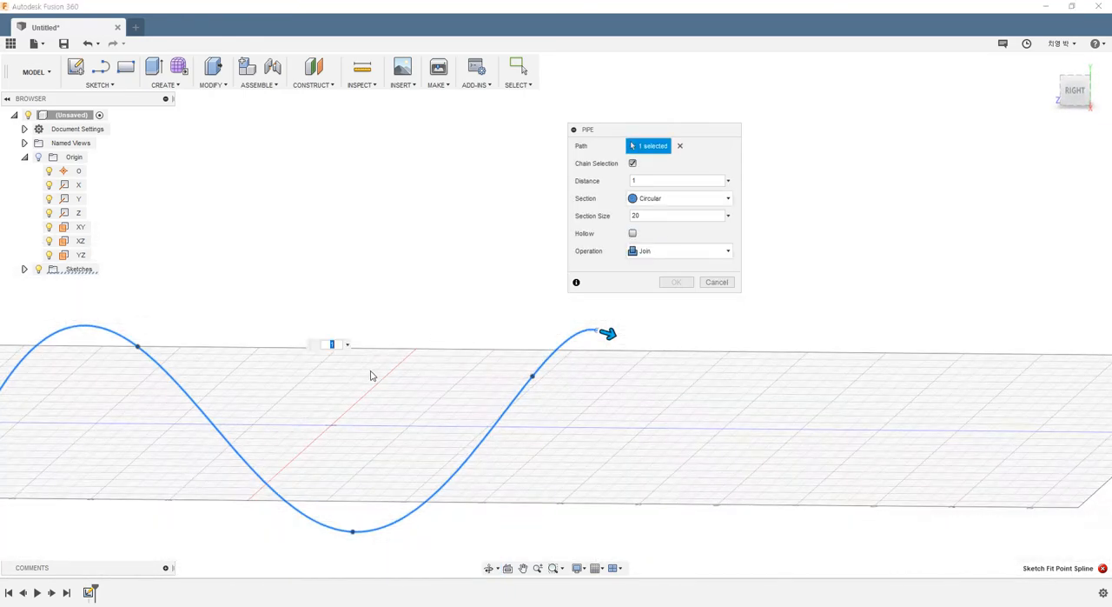
scroll(374, 376, "down", 2)
scroll(306, 389, "up", 1)
scroll(632, 332, "up", 1)
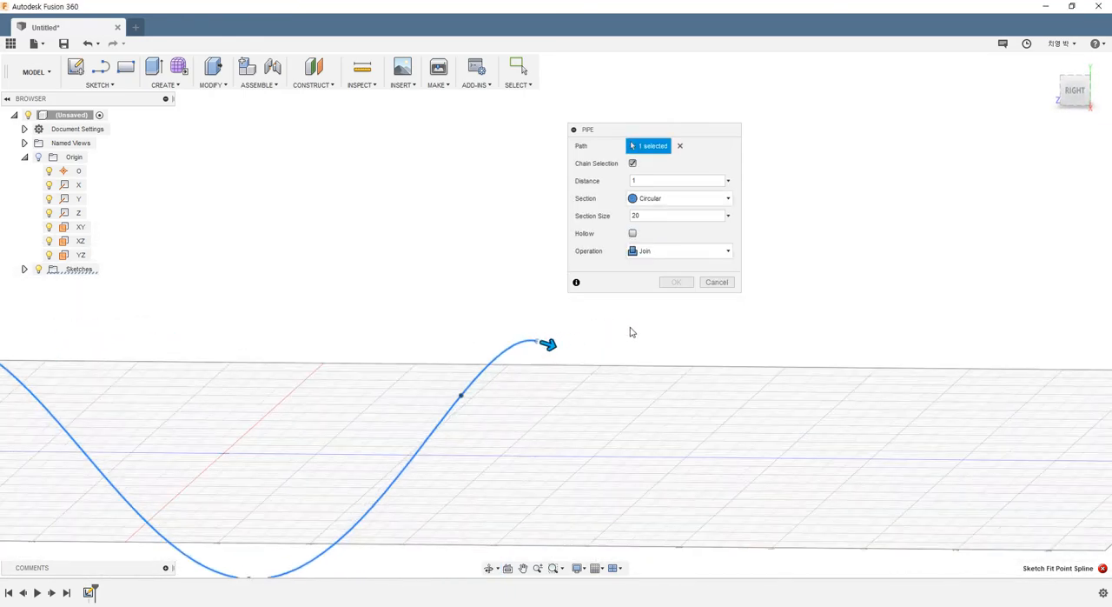
middle_click_drag(529, 368, 498, 364, "shift")
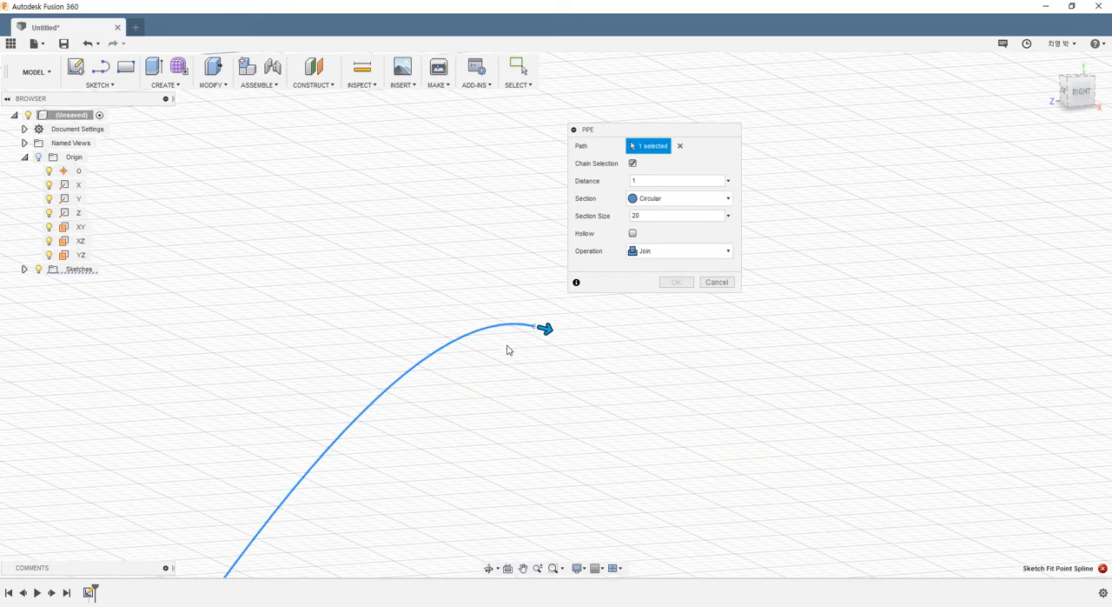
- Try a section size of 15 mm for the circular pipe along the spline
mouse_move(509, 348)
middle_mouse_down("shift")
mouse_move(467, 373)
mouse_move(489, 341)
middle_mouse_up("shift")
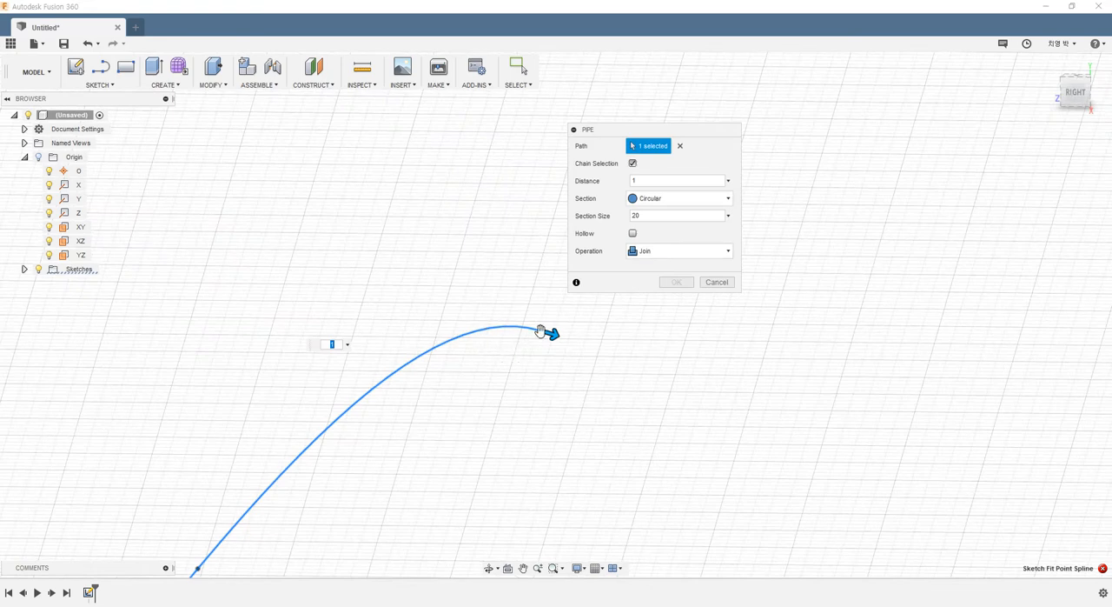
left_click(552, 332)
left_click_drag(549, 331, 611, 350)
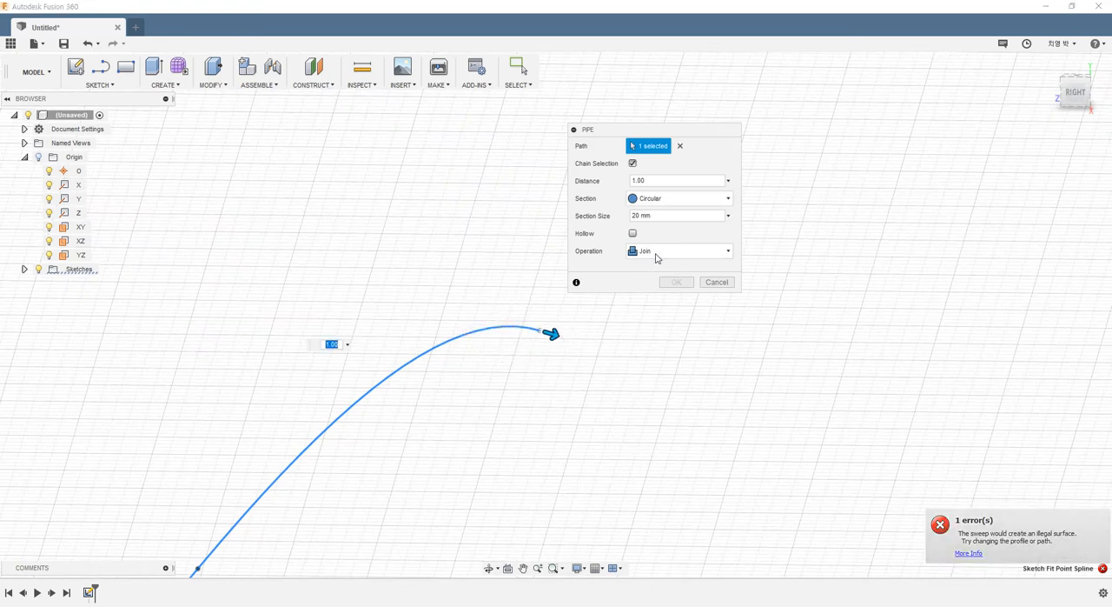
left_click(678, 215)
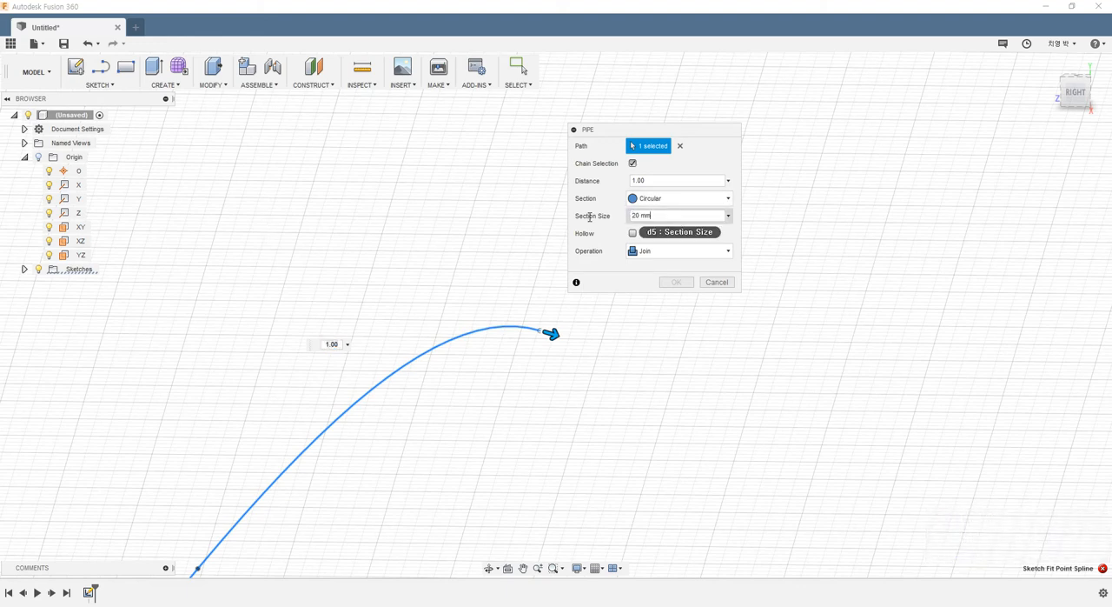
type("15")
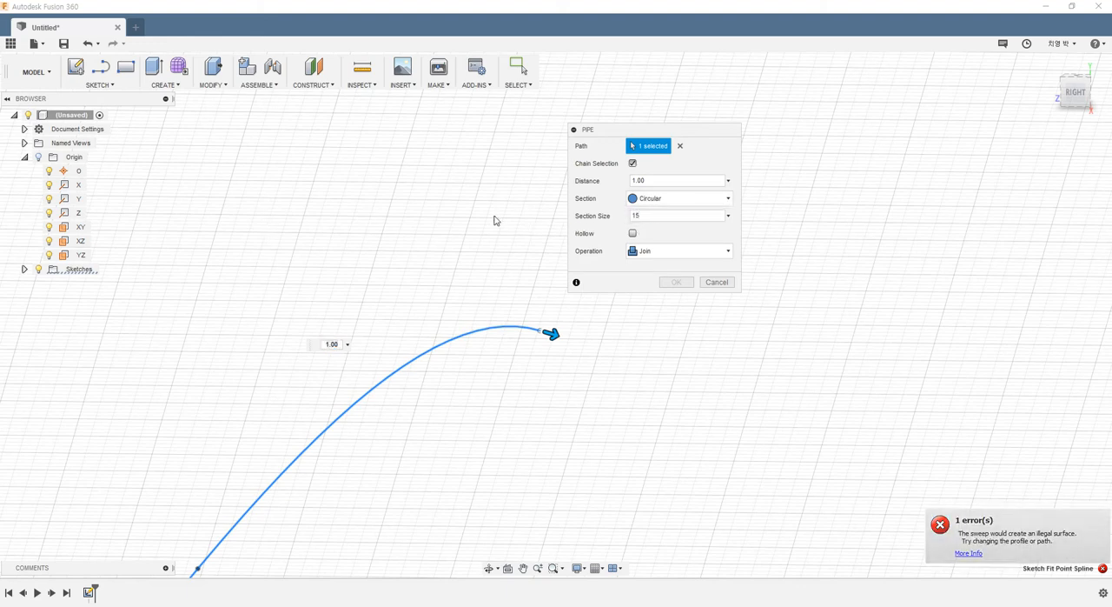
key("Return")
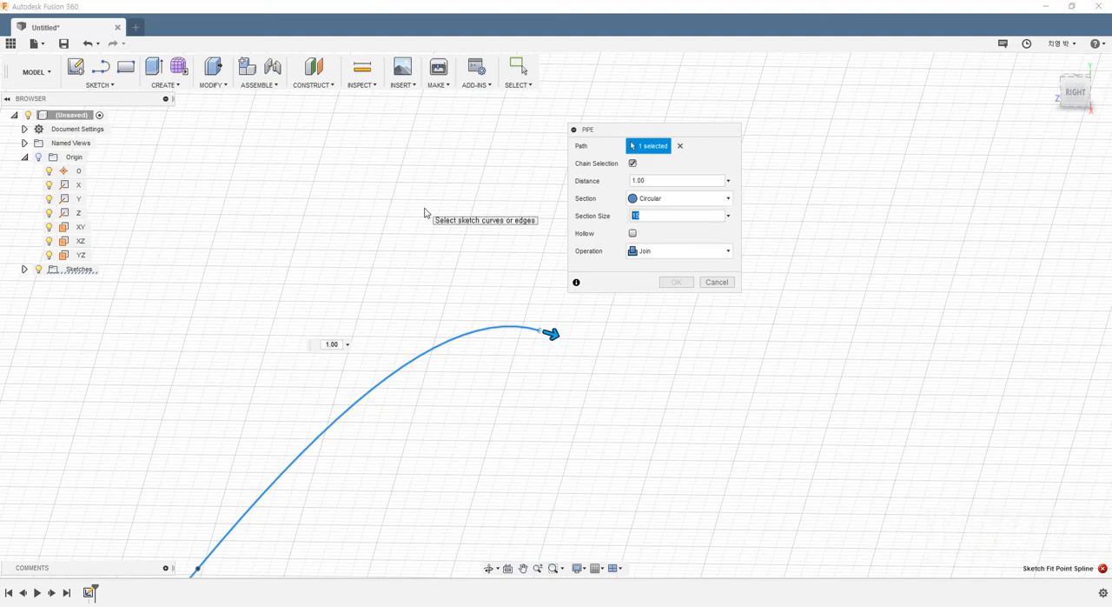
- Set the pipe's section size to 10 mm and examine its shape along the whole spline
scroll(450, 304, "down", 5)
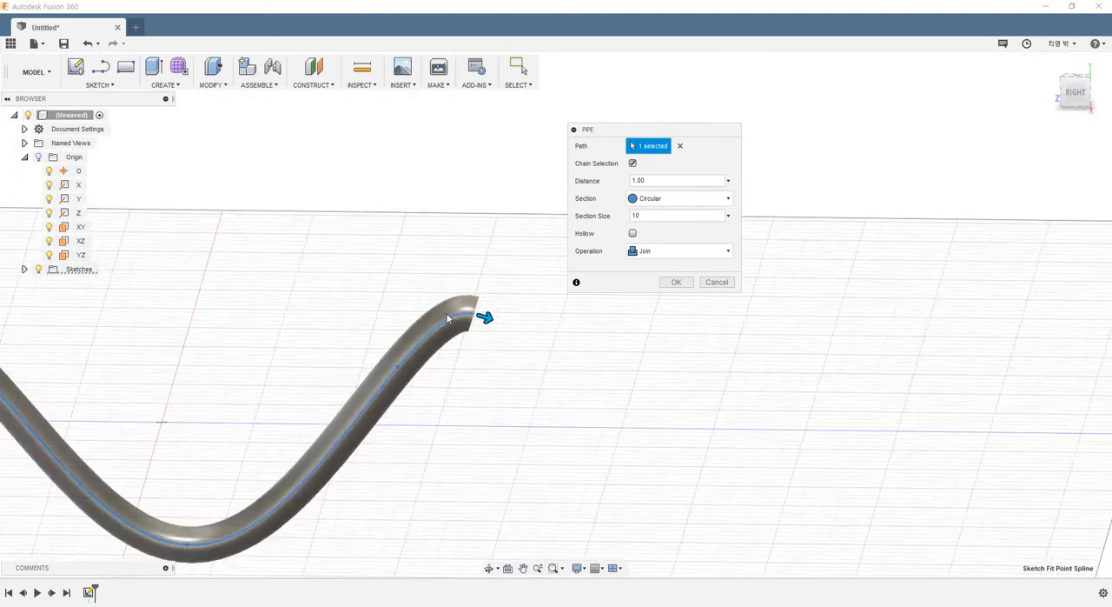
scroll(327, 332, "down", 3)
mouse_move(258, 317)
middle_mouse_down("shift")
mouse_move(296, 310)
mouse_move(271, 309)
middle_mouse_up("shift")
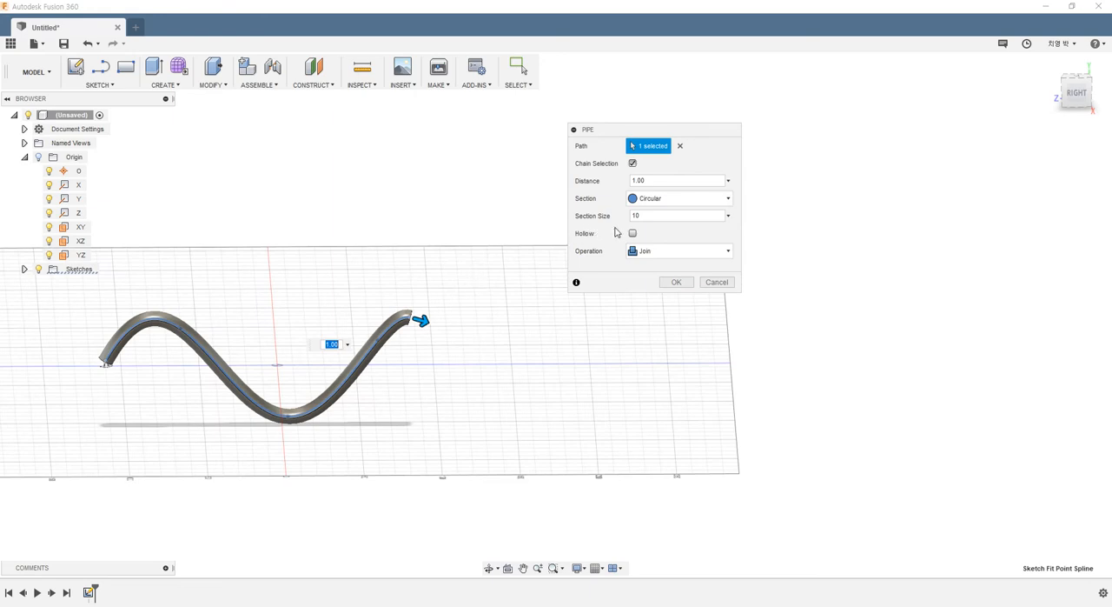
scroll(262, 382, "down", 2)
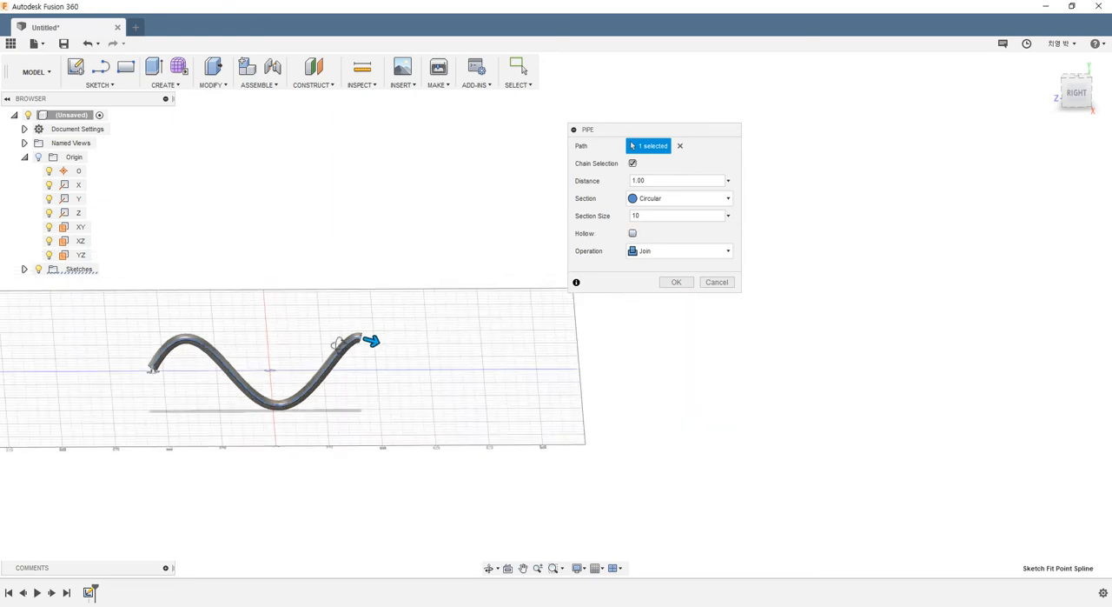
middle_click_drag(337, 344, 360, 358, "shift")
scroll(375, 359, "up", 4)
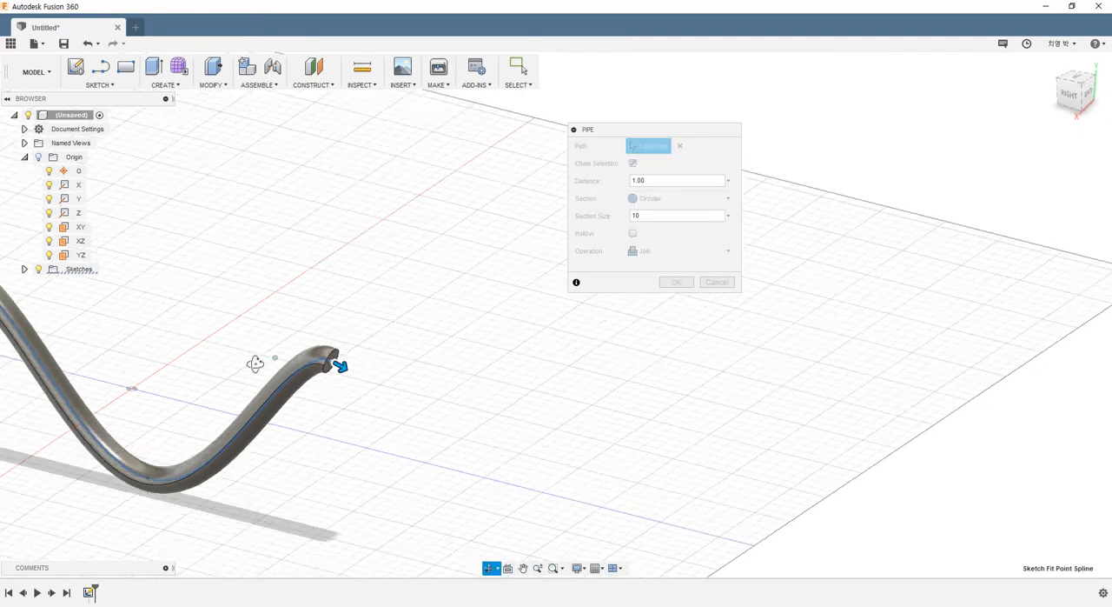
middle_click_drag(248, 360, 310, 385, "shift")
- Make the pipe hollow and try section thicknesses of 1 mm and 0.5 mm while viewing its open end
scroll(340, 380, "up", 3)
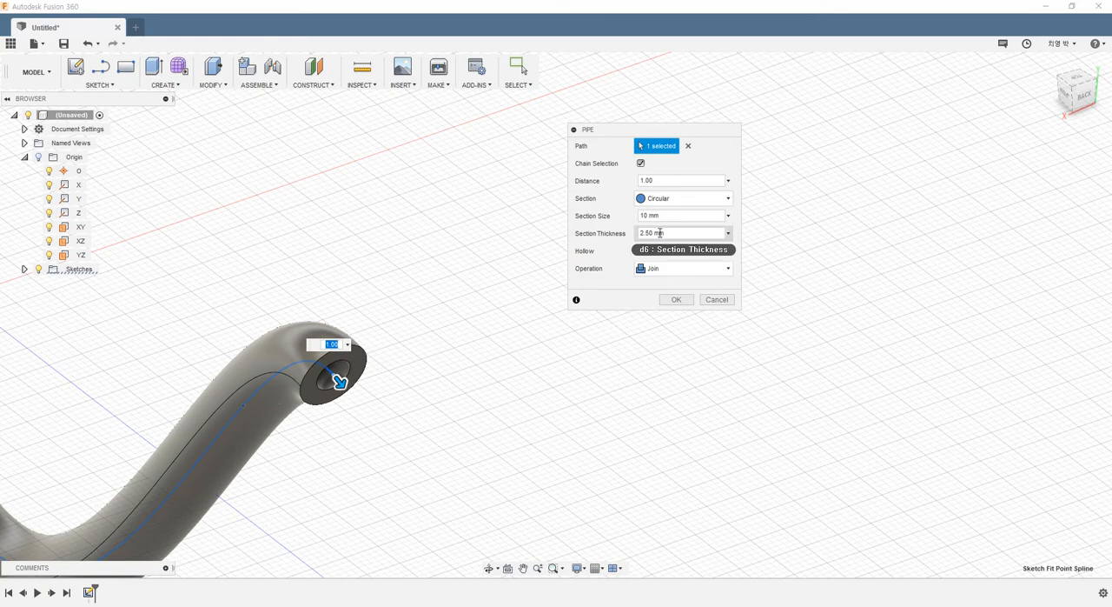
scroll(305, 390, "up", 5)
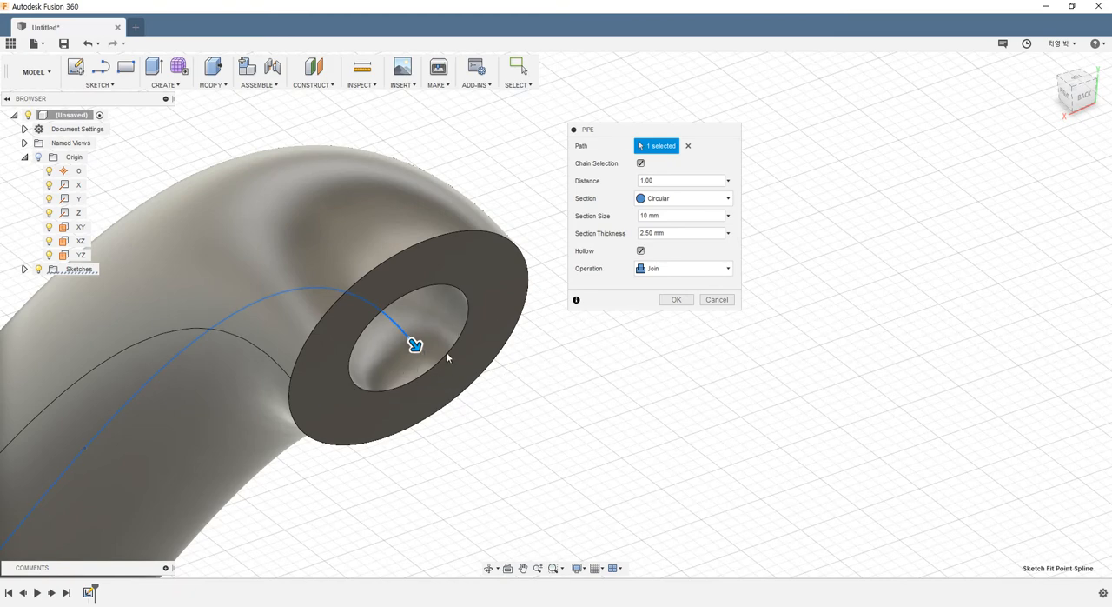
left_click_drag(697, 234, 297, 248)
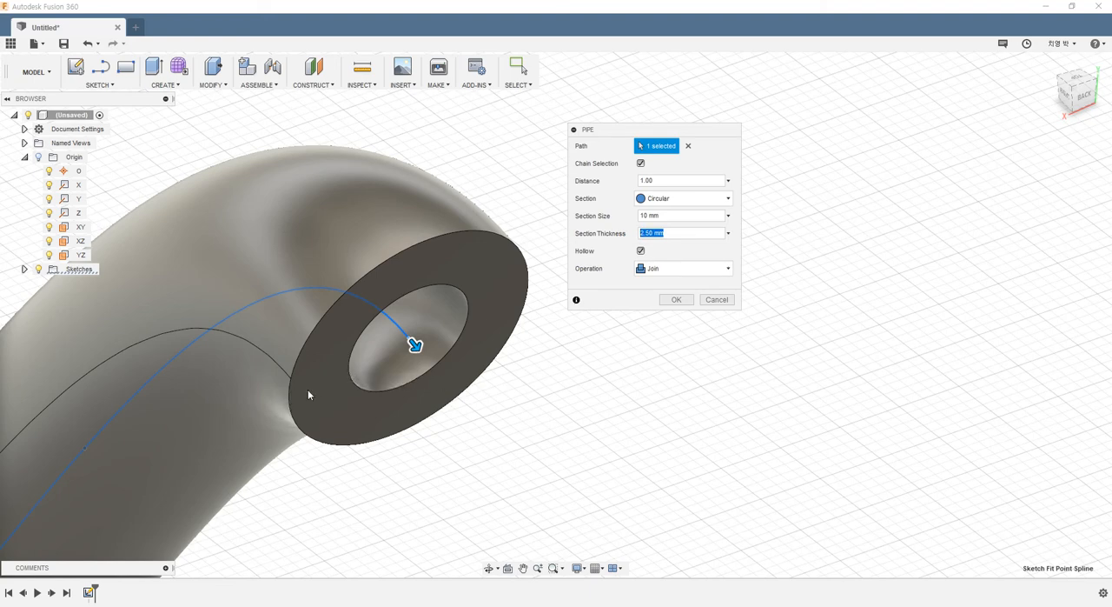
type("1")
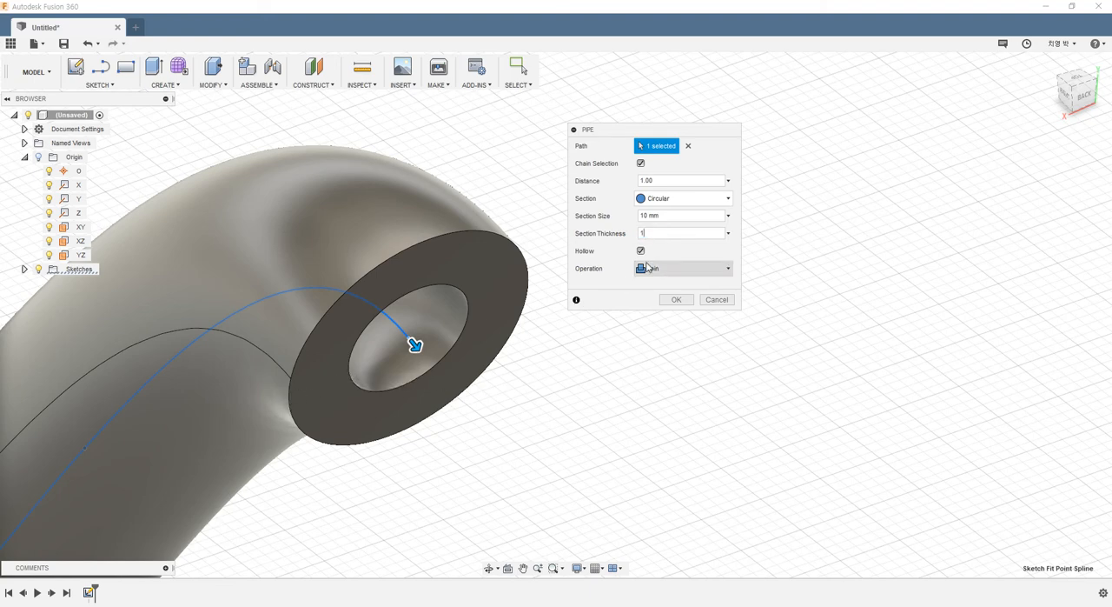
key("BackSpace")
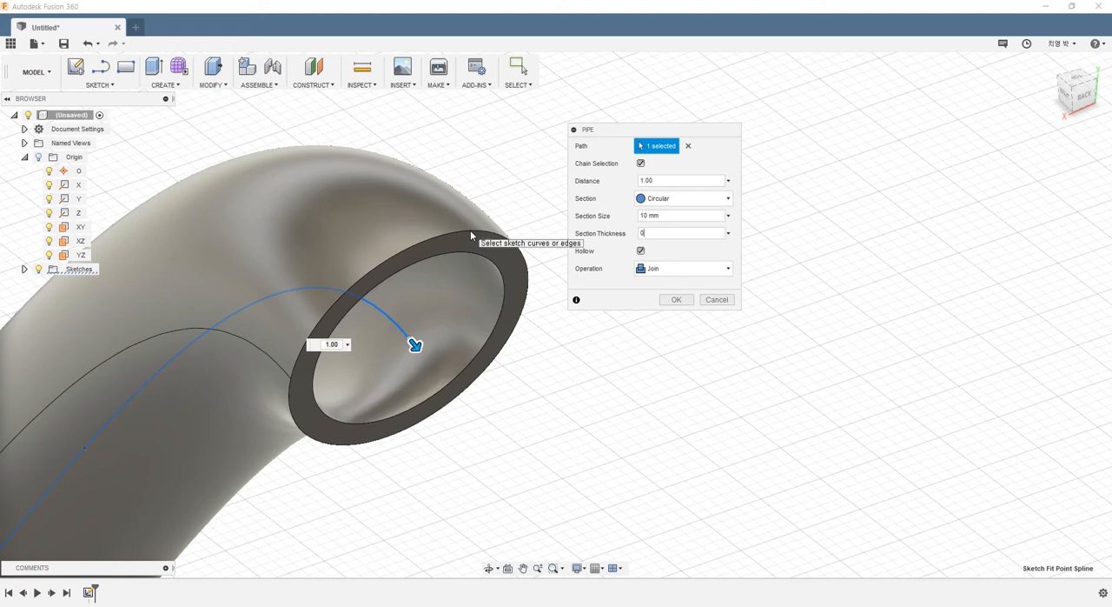
type("0.5")
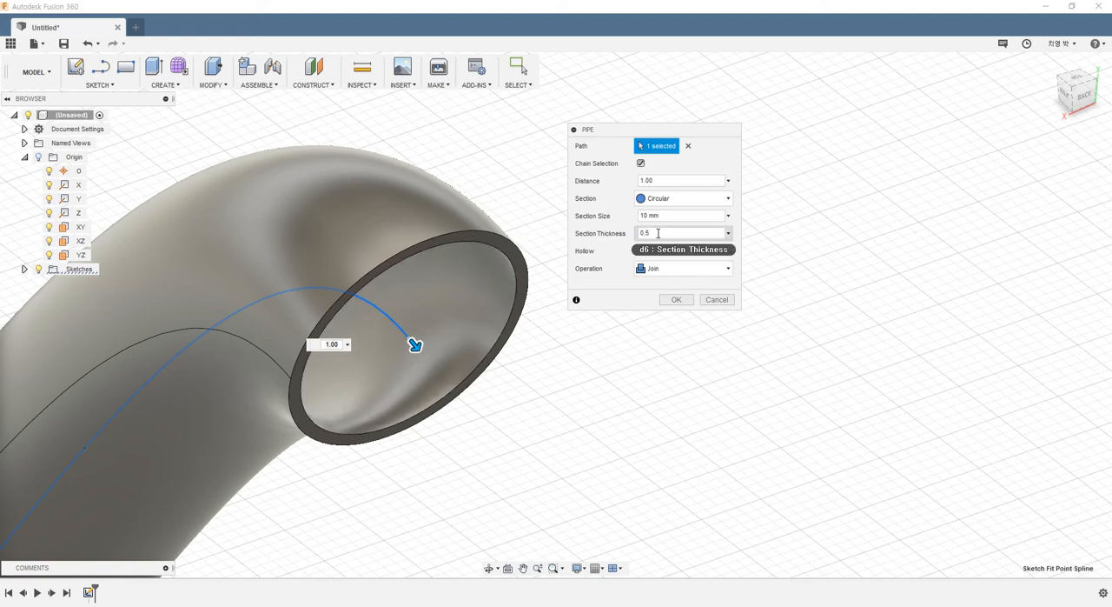
key("Return")
- Set the hollow pipe's section thickness to 3 mm and create the pipe
type("3")
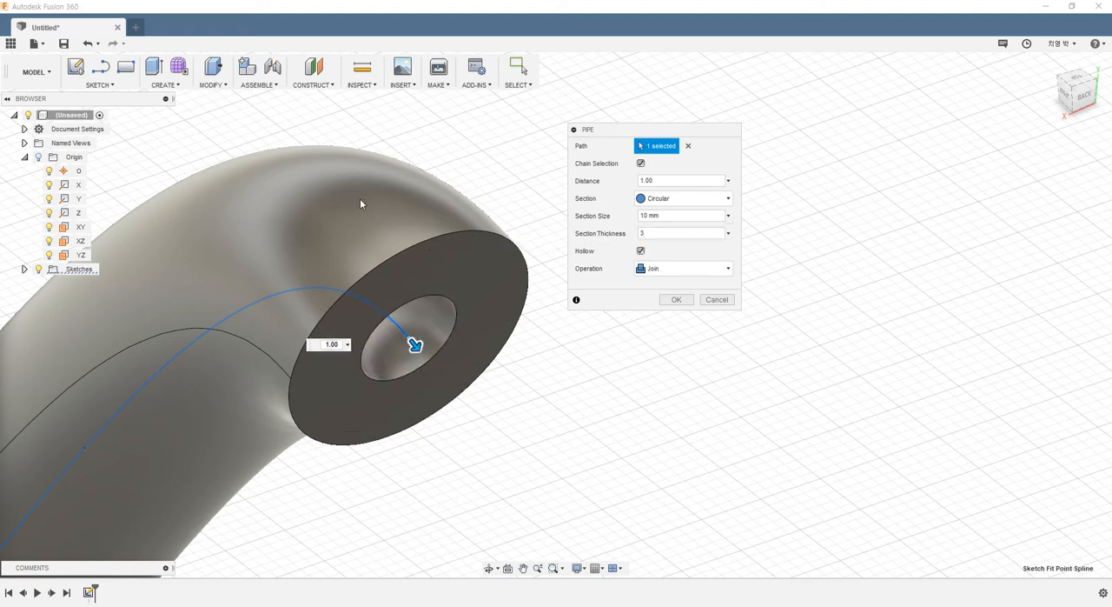
key("Return")
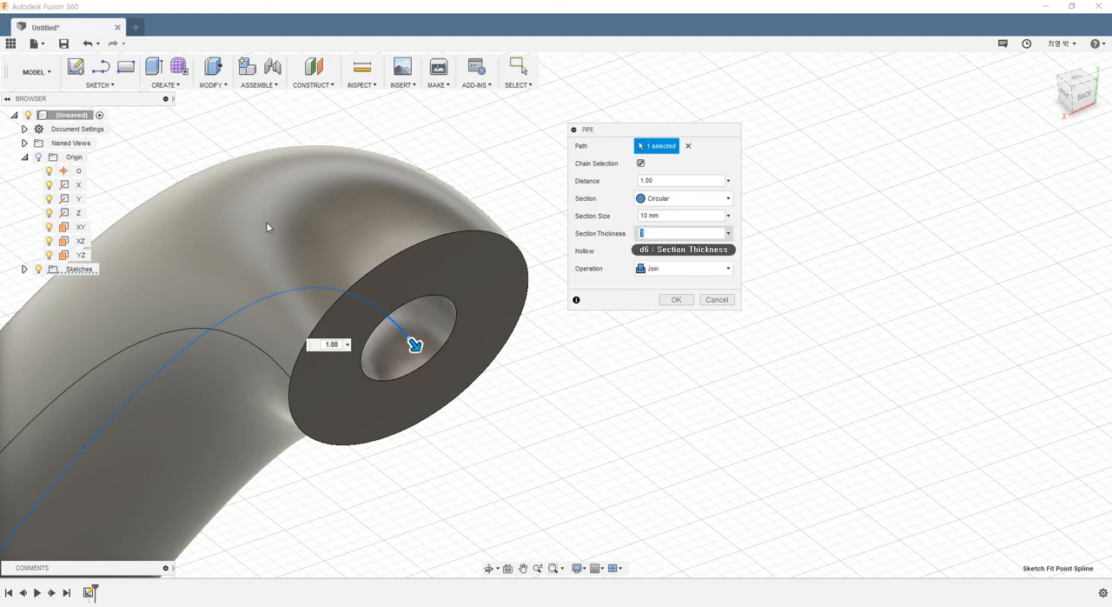
scroll(495, 361, "down", 2)
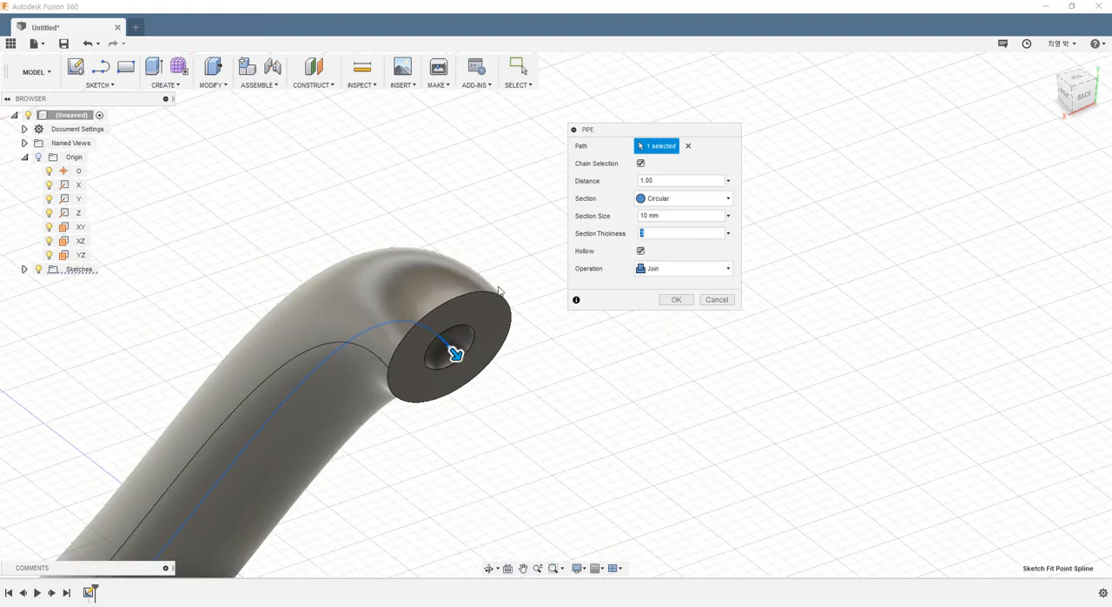
scroll(485, 344, "down", 5)
middle_click_drag(336, 334, 233, 329, "shift")
scroll(233, 328, "down", 3)
scroll(141, 273, "up", 2)
middle_click_drag(156, 271, 233, 300)
middle_click_drag(233, 300, 281, 324, "shift")
left_click(677, 300)
- Delete the finished pipe from the model
double_click(356, 372)
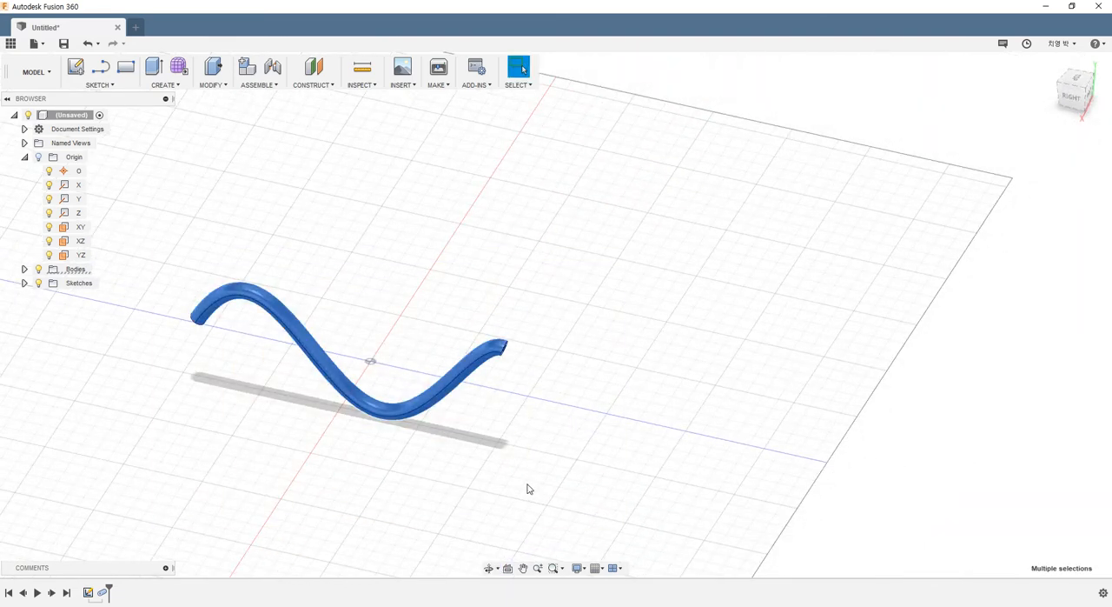
key("Delete")
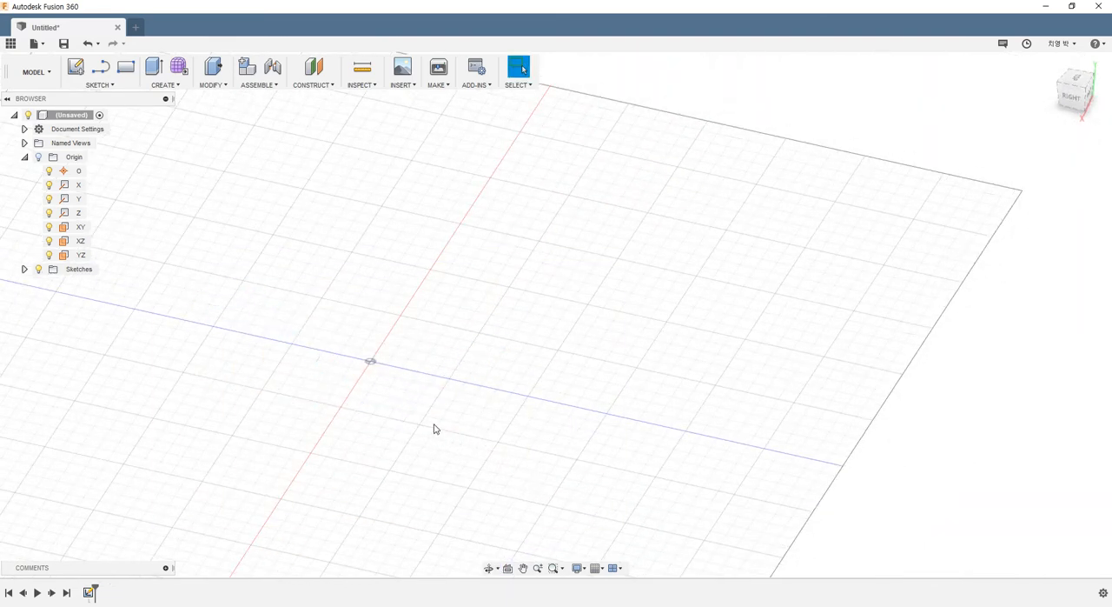
- Create a new box body on the XZ plane around the origin, about 53.5 by 58.3 mm and 80 mm high
left_click(148, 88)
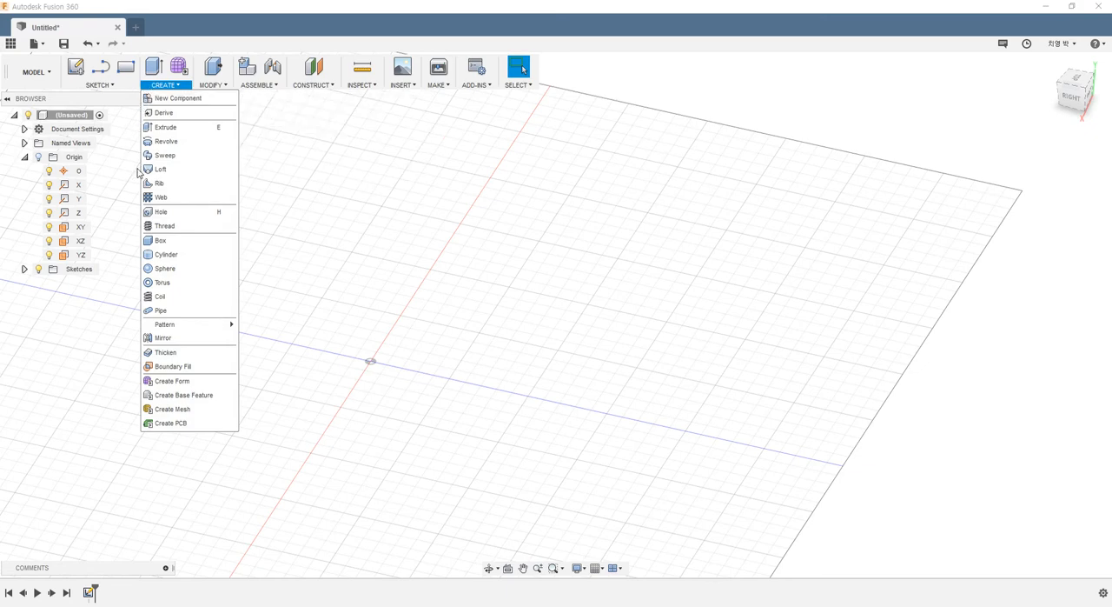
left_click(160, 244)
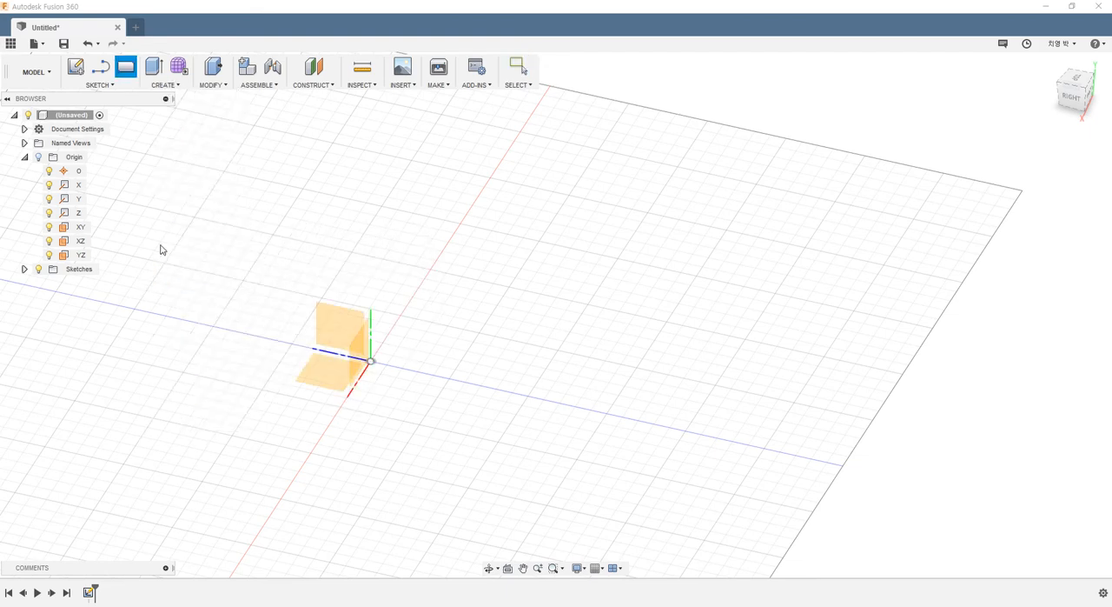
left_click(311, 385)
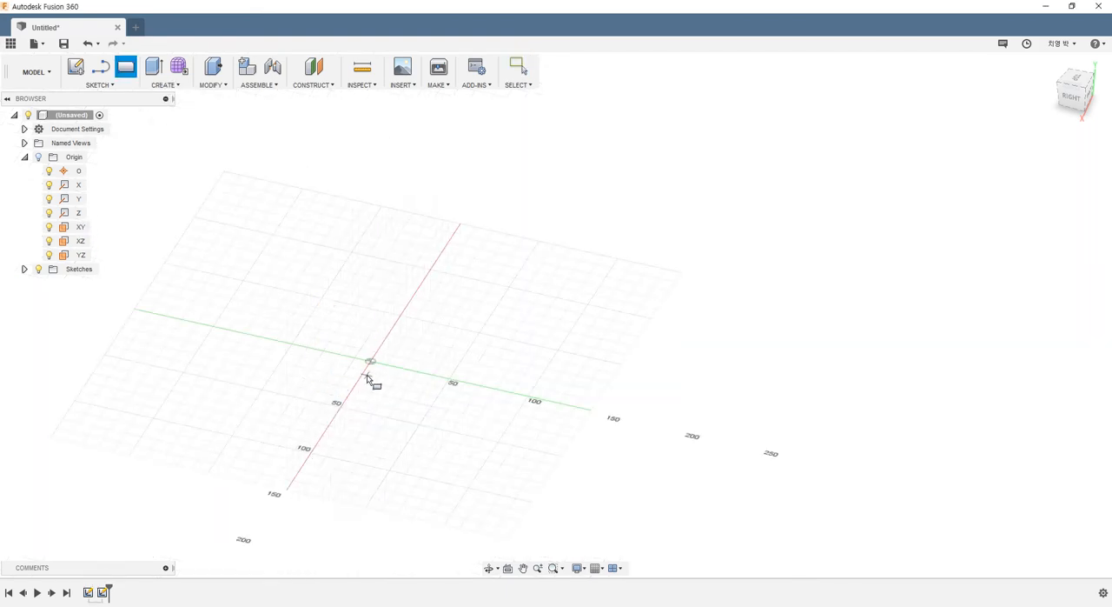
left_click(339, 342)
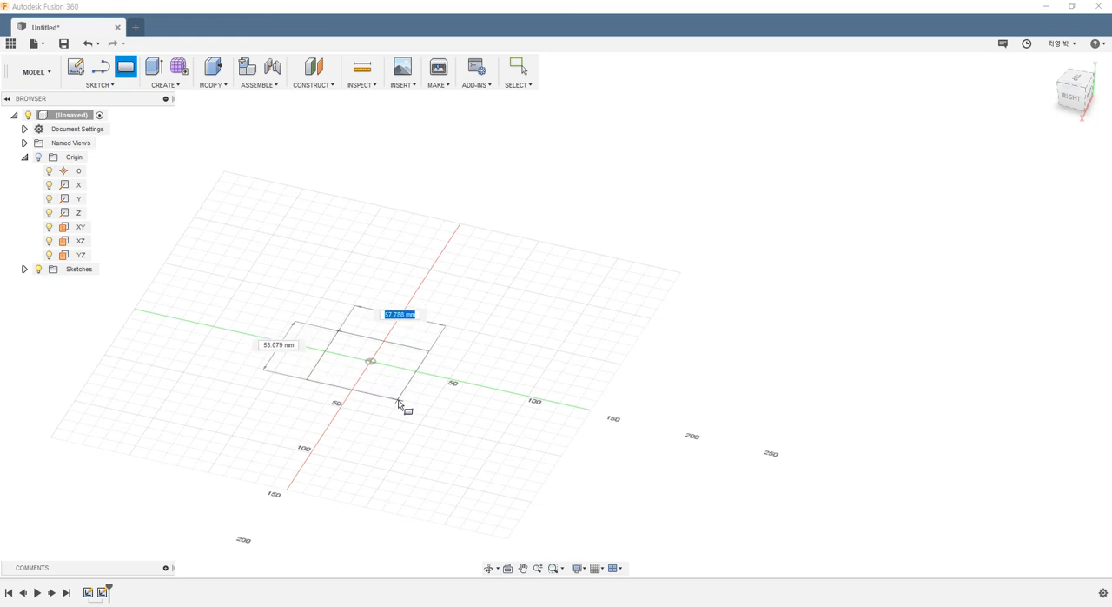
left_click(402, 397)
left_click_drag(365, 340, 368, 248)
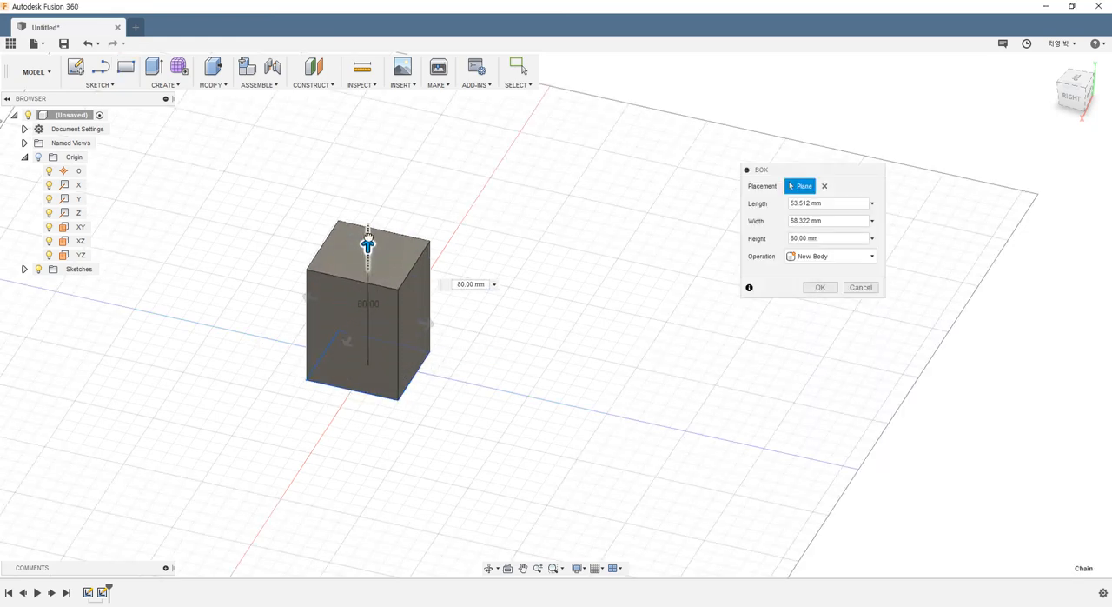
left_click(821, 287)
scroll(460, 266, "down", 2)
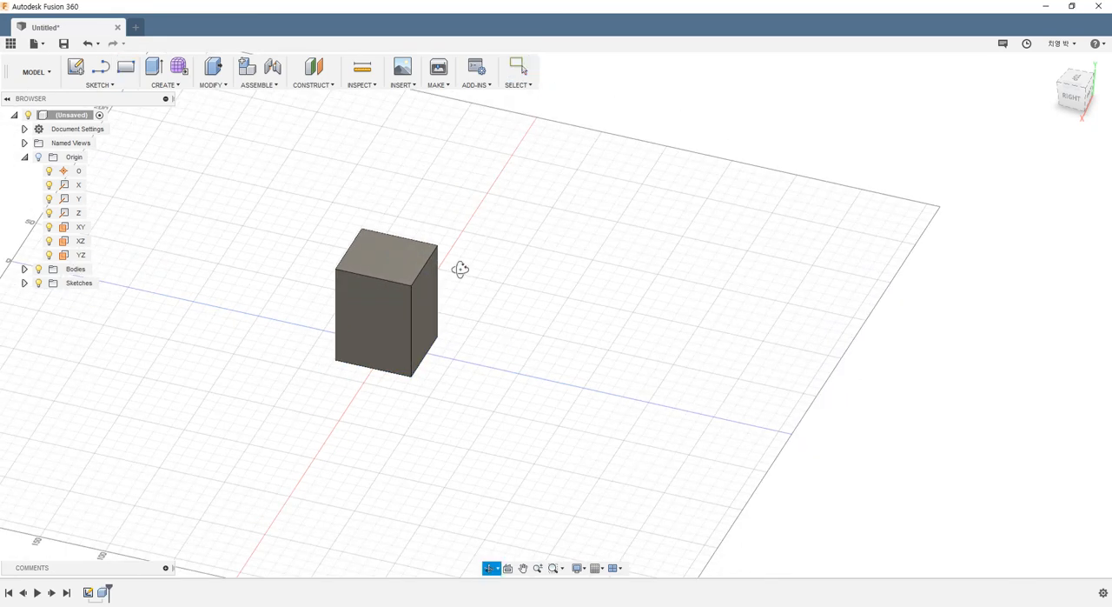
scroll(455, 239, "up", 3)
middle_click_drag(455, 238, 273, 201, "shift")
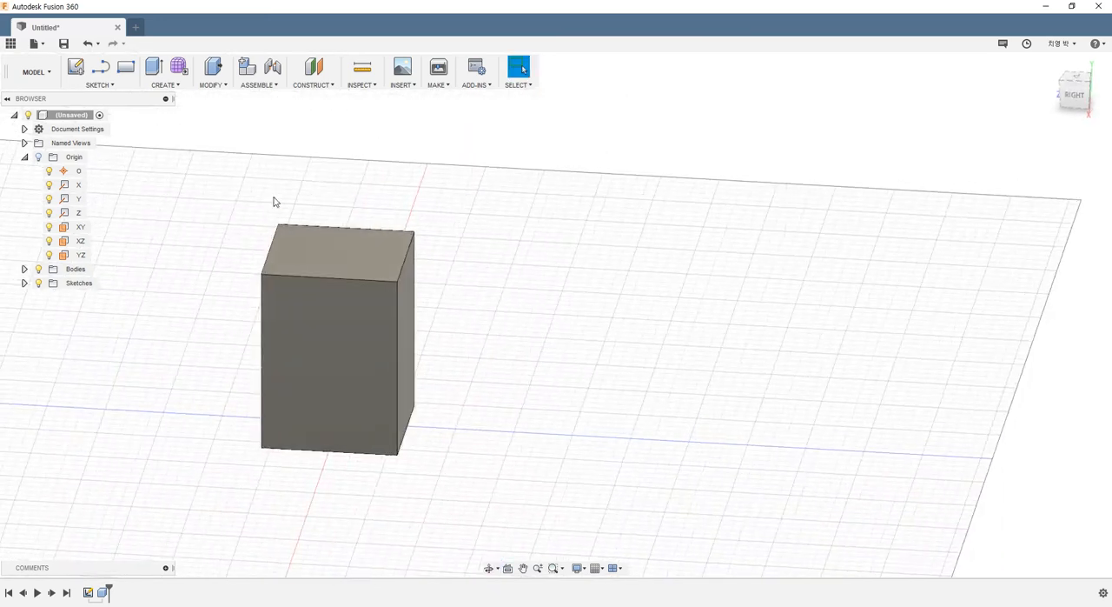
- Try a hollow circular pipe along the box's top front edge, with 10 mm section size and 3 mm thickness
left_click(180, 84)
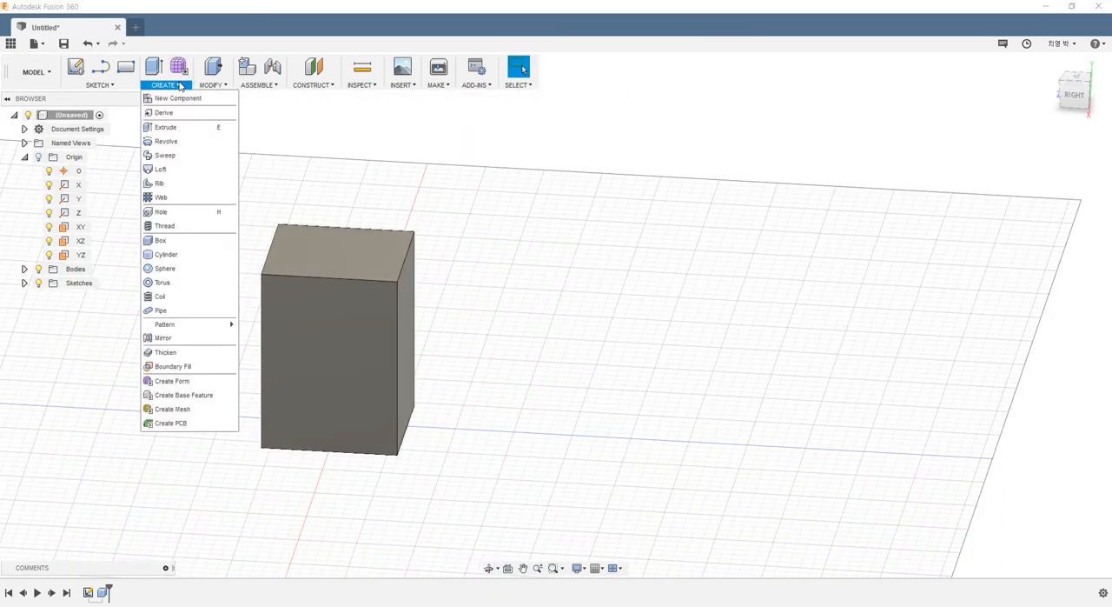
left_click(185, 309)
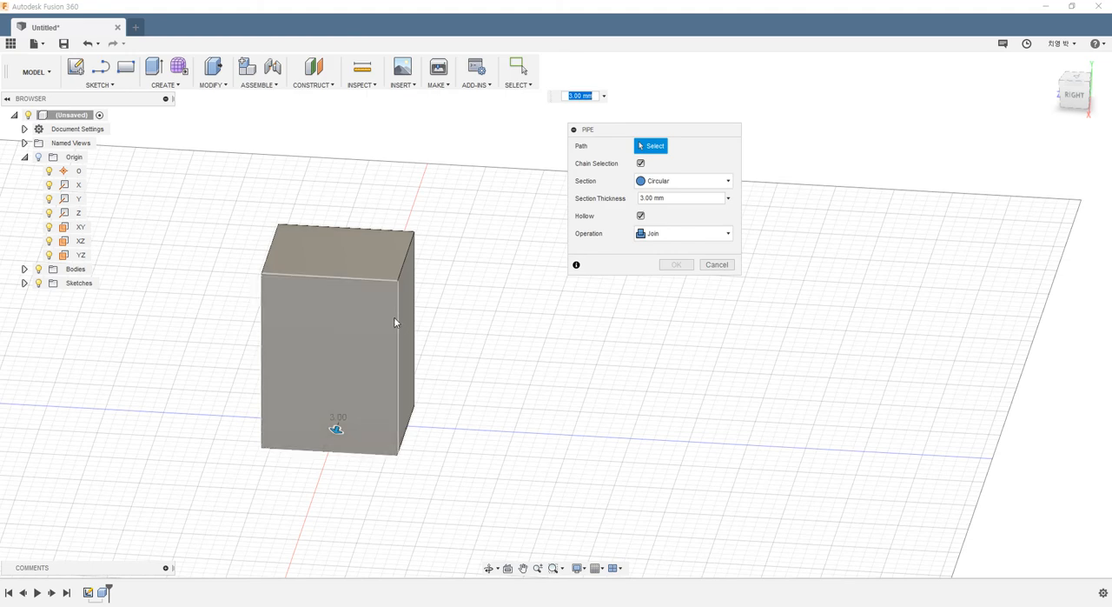
left_click(350, 279)
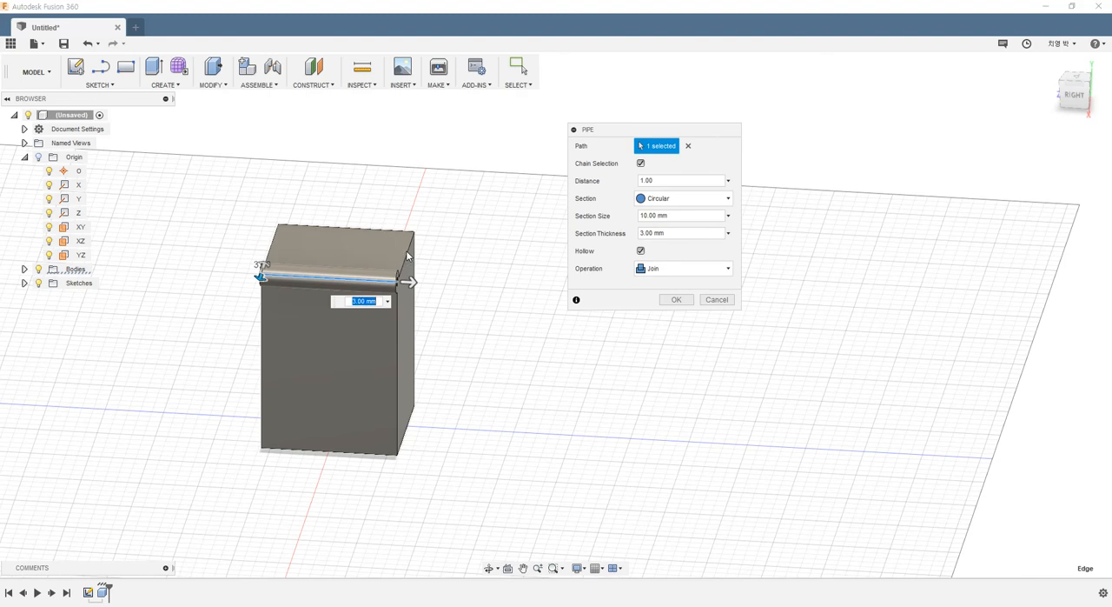
scroll(405, 266, "up", 2)
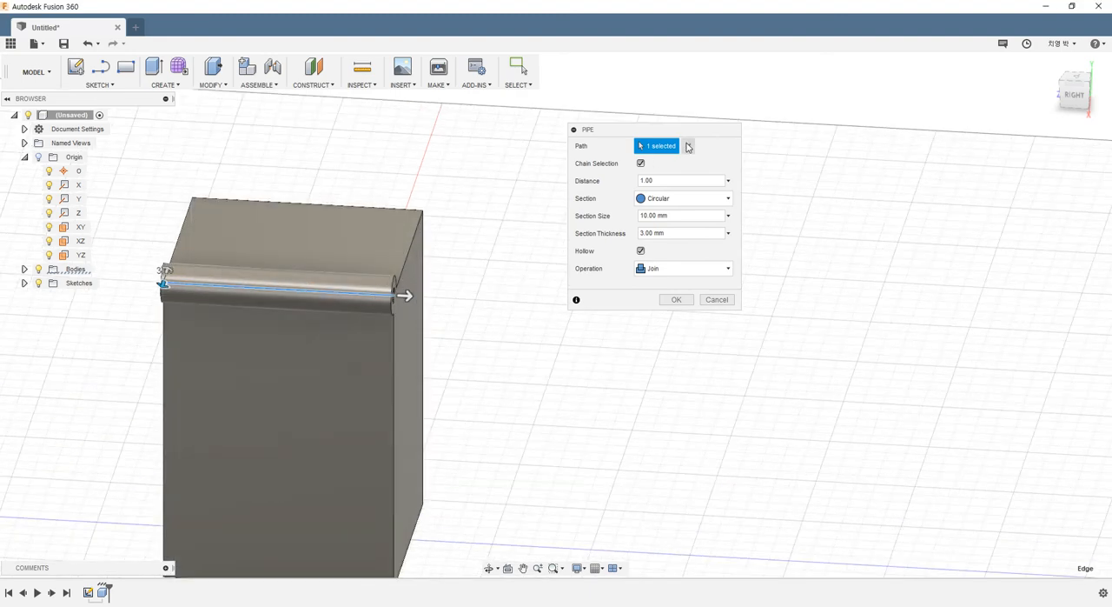
left_click(342, 288)
left_click(351, 296)
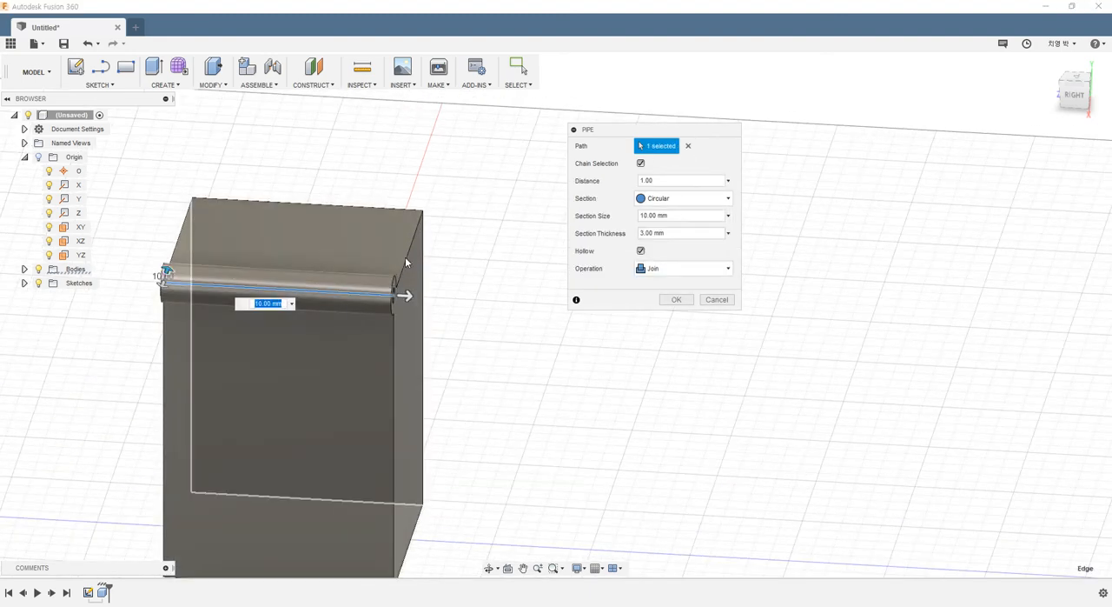
middle_click_drag(360, 298, 317, 345)
- Clear the pipe path, reselect the box's top front edge, try adding the adjacent top side edge, and cancel the pipe
left_click(689, 146)
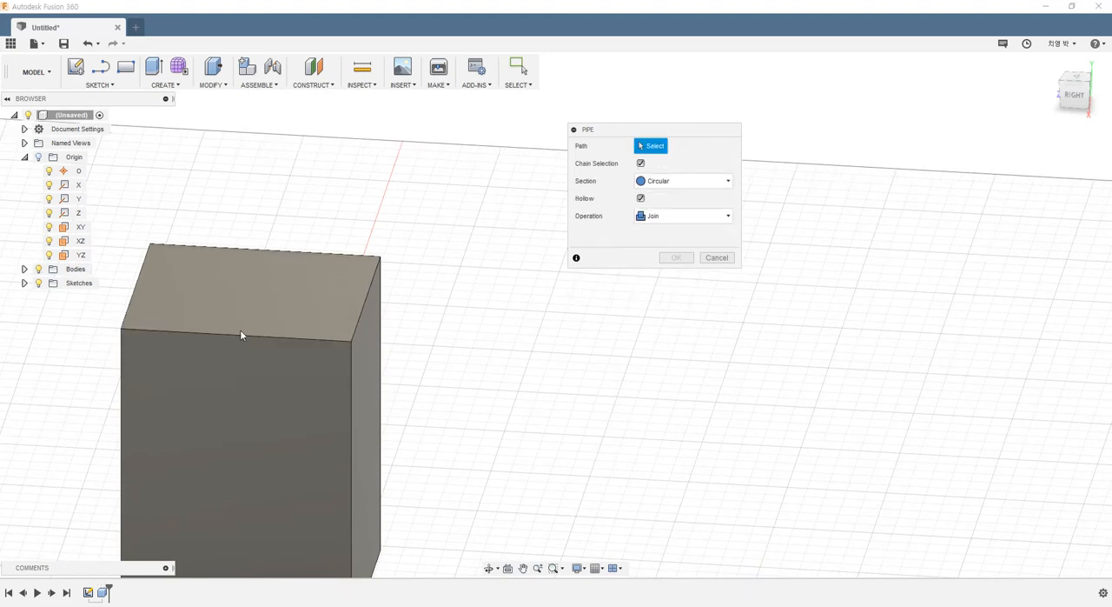
left_click(258, 338)
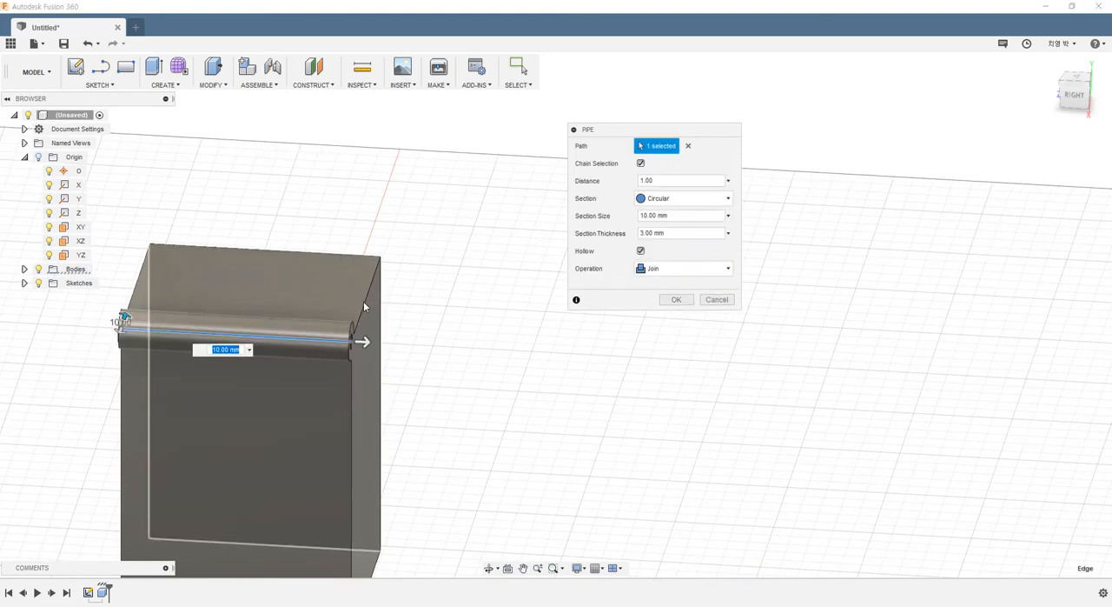
left_click(367, 305)
key("Escape")
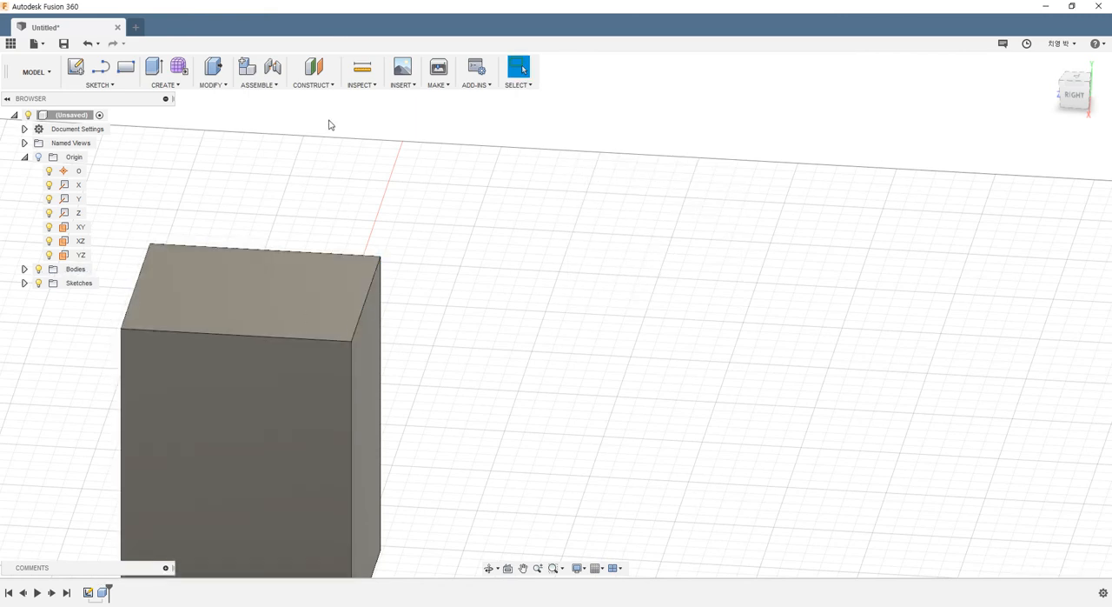
- Start a hollow circular pipe around all four top edges of the box, with 10 mm section size and 3 mm thickness
left_click(171, 85)
left_click(187, 308)
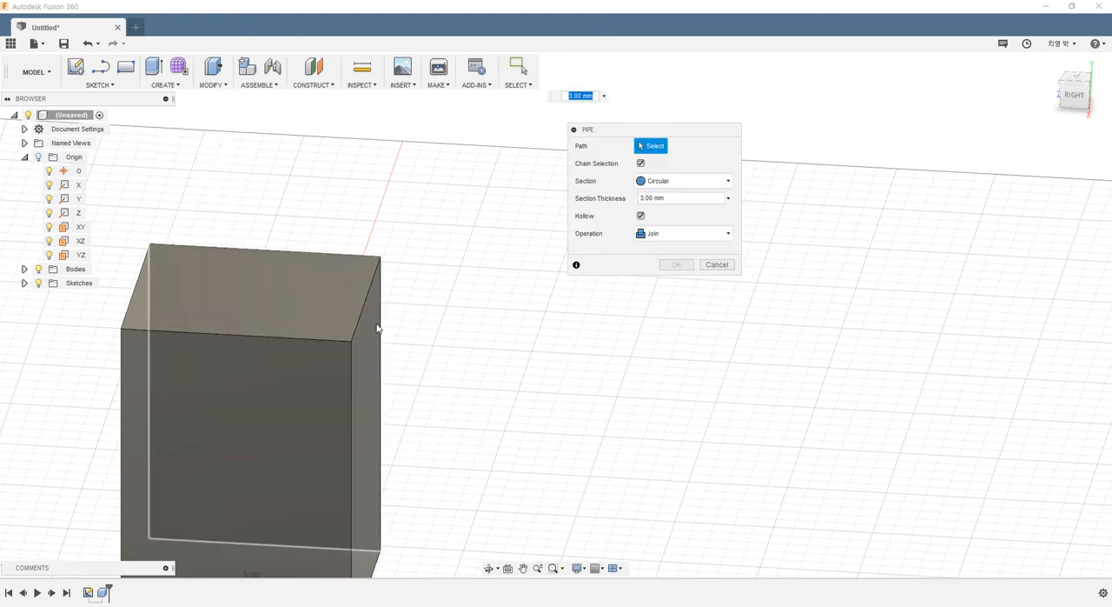
left_click(363, 309)
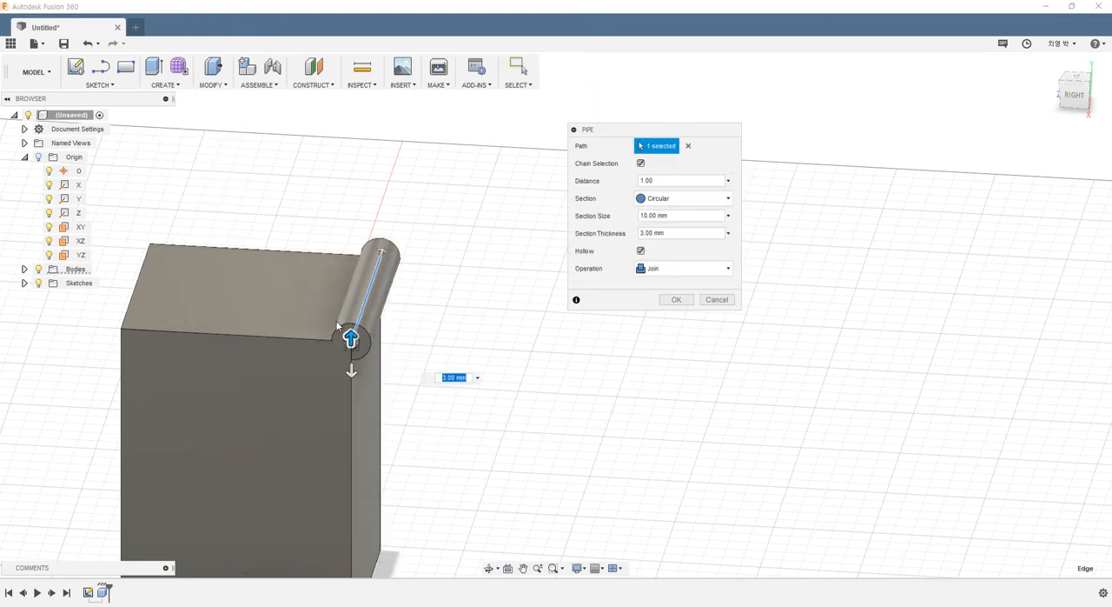
left_click(273, 337)
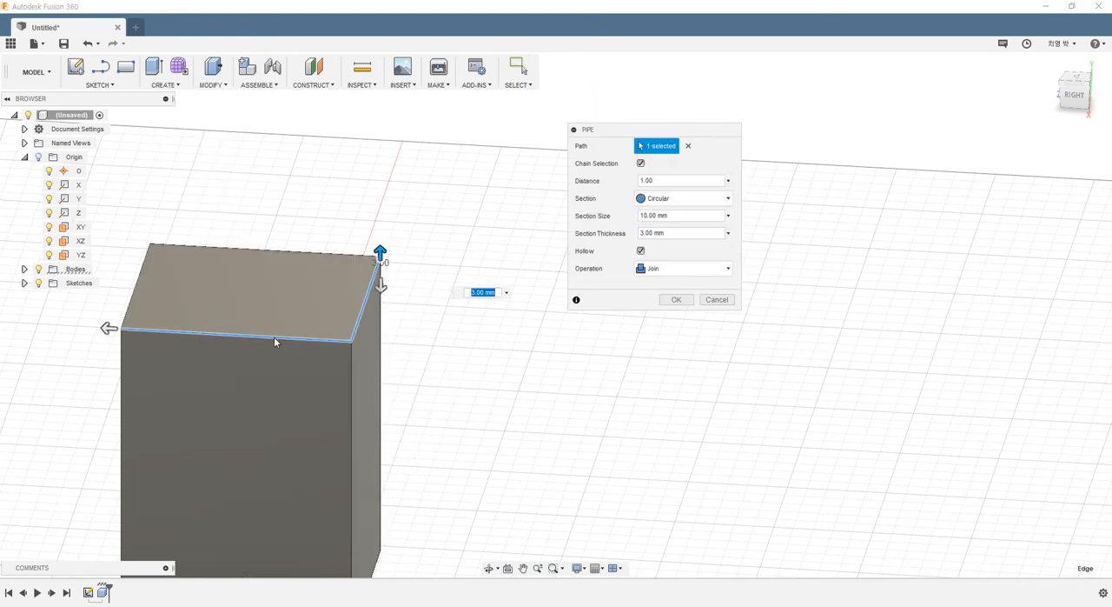
left_click(135, 284)
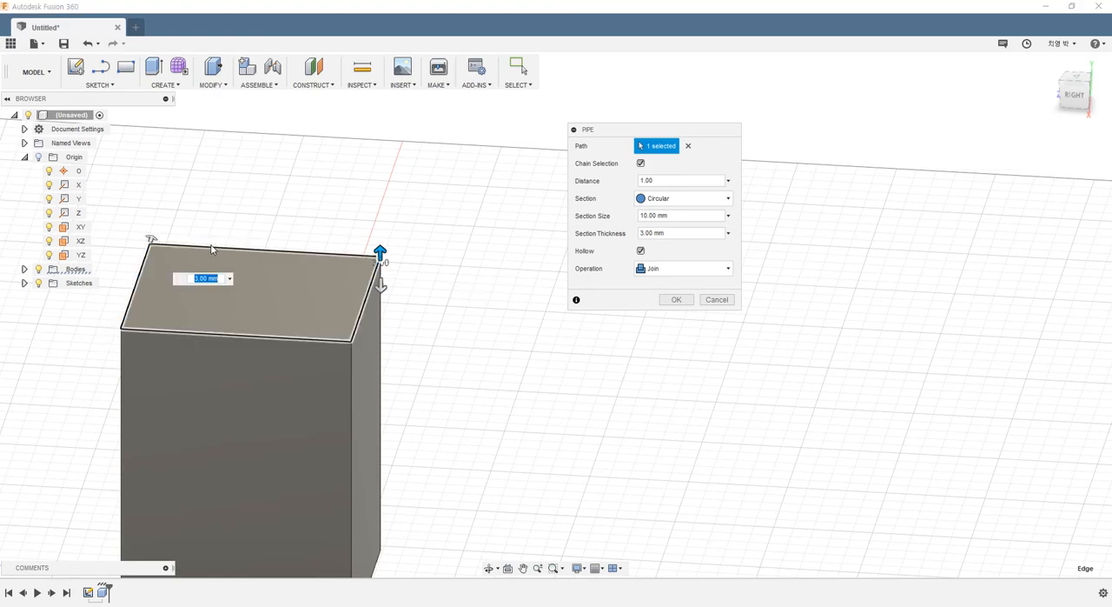
left_click(211, 248)
scroll(369, 208, "down", 3)
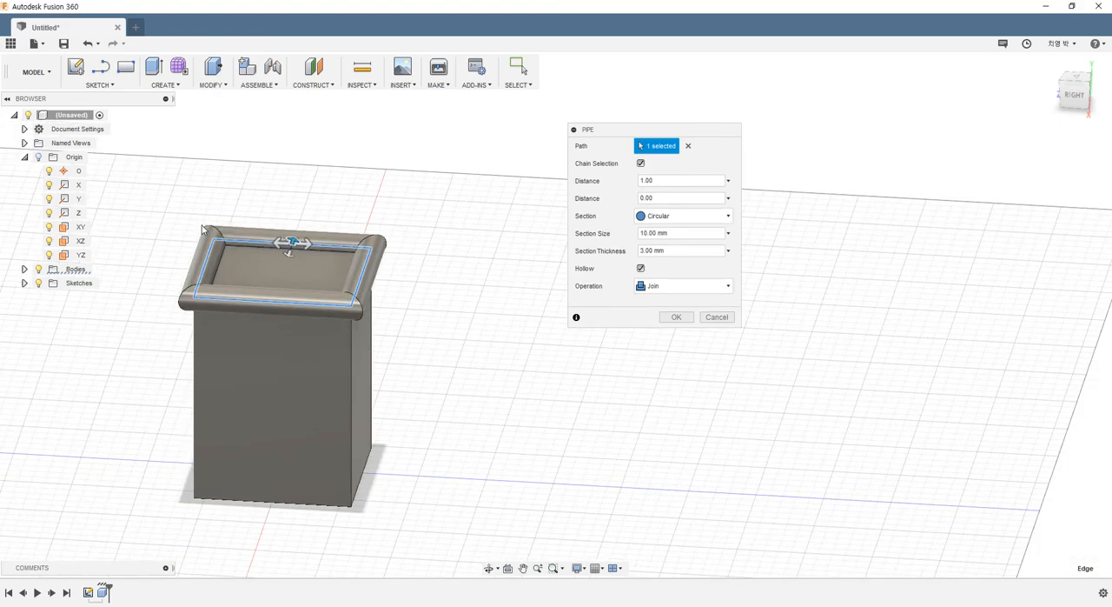
scroll(310, 210, "up", 2)
middle_click_drag(312, 213, 280, 243)
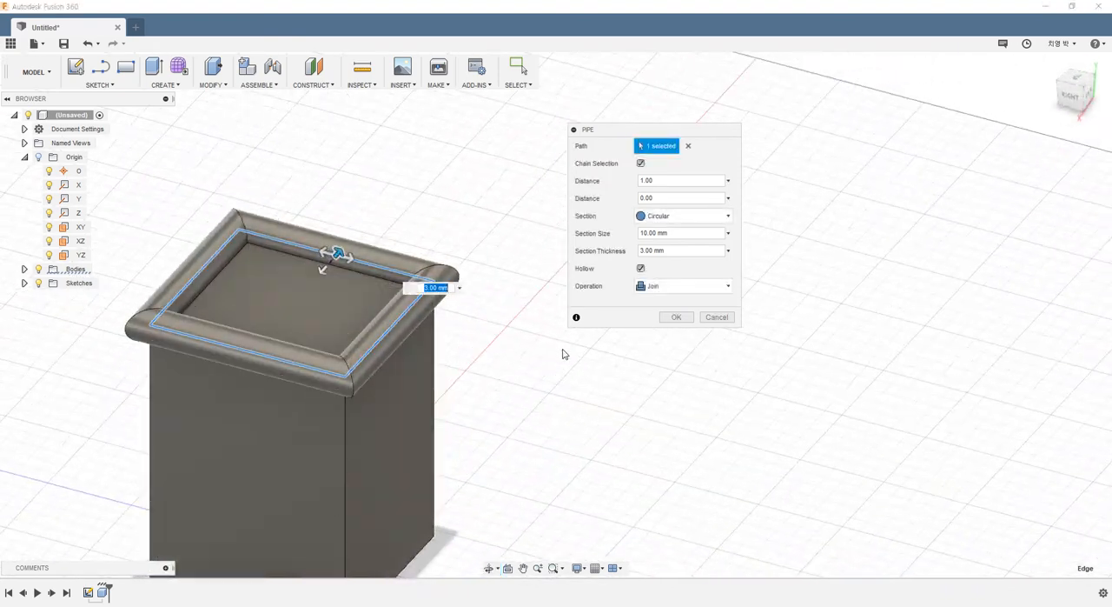
- Try a square section for the pipe around the box's top edges
left_click(659, 216)
left_click(661, 246)
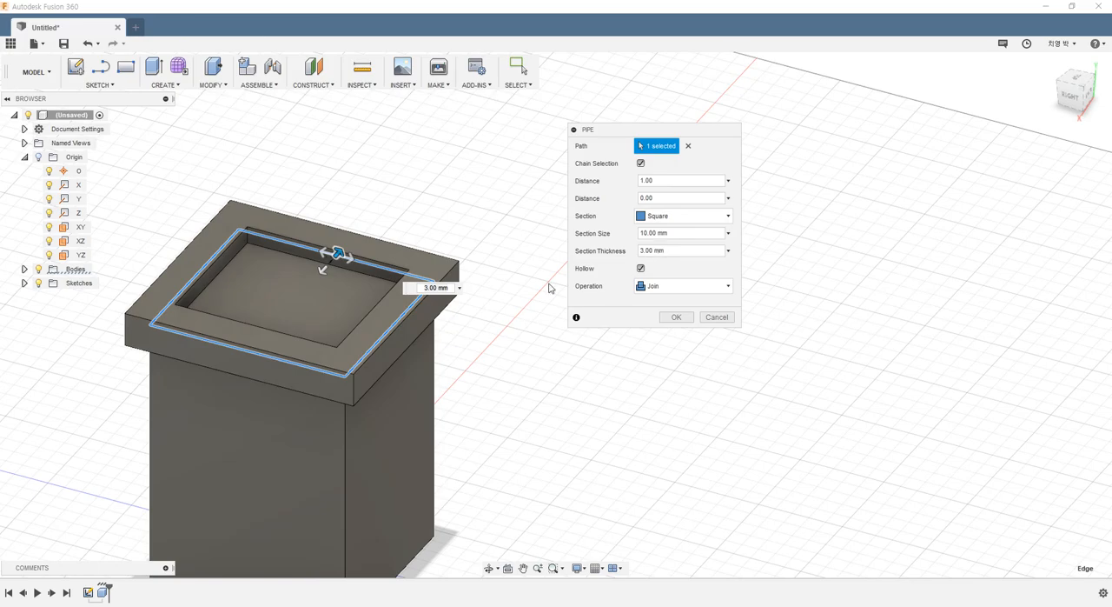
middle_click_drag(335, 437, 370, 428, "shift")
- Set the pipe section to triangular and create the hollow pipe joined to the box's top rim
left_click(659, 216)
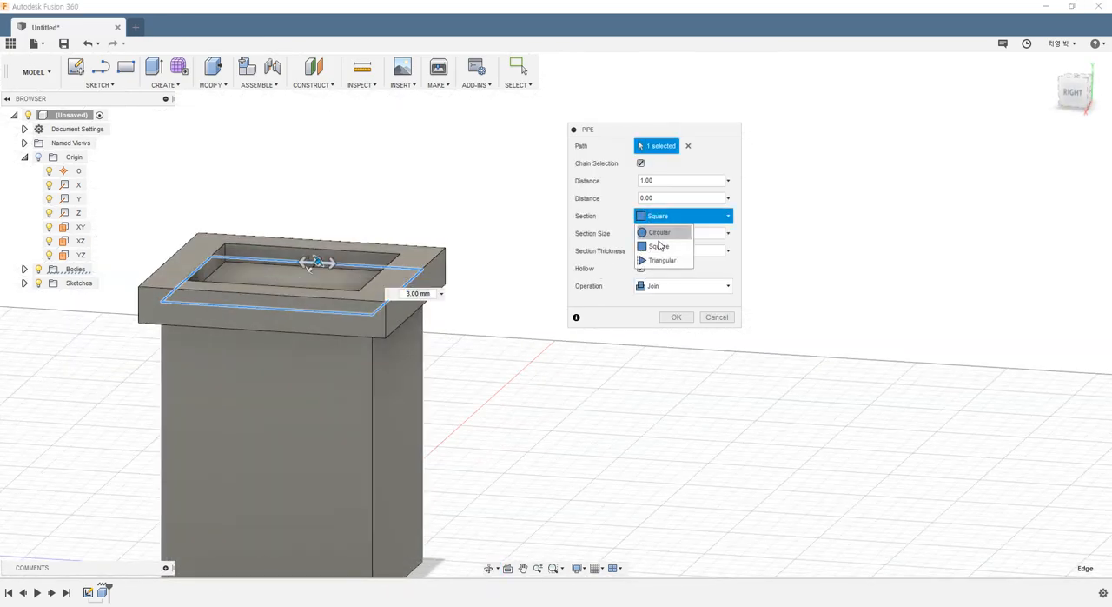
left_click(661, 259)
middle_click_drag(469, 373, 313, 358, "shift")
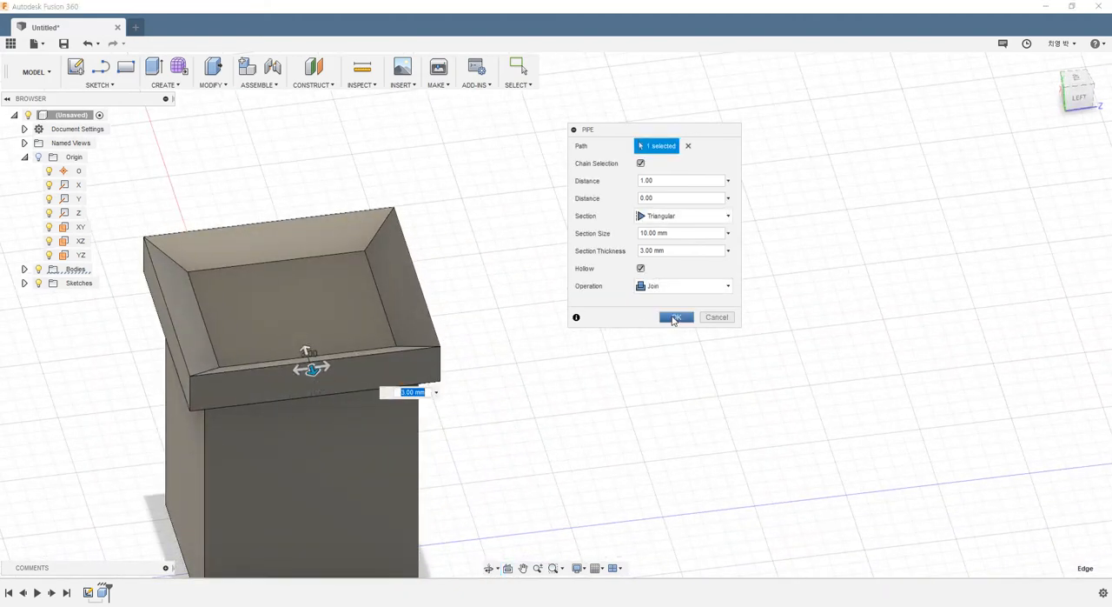
left_click(674, 318)
middle_click_drag(522, 353, 542, 337, "shift")
key("ctrl+z")
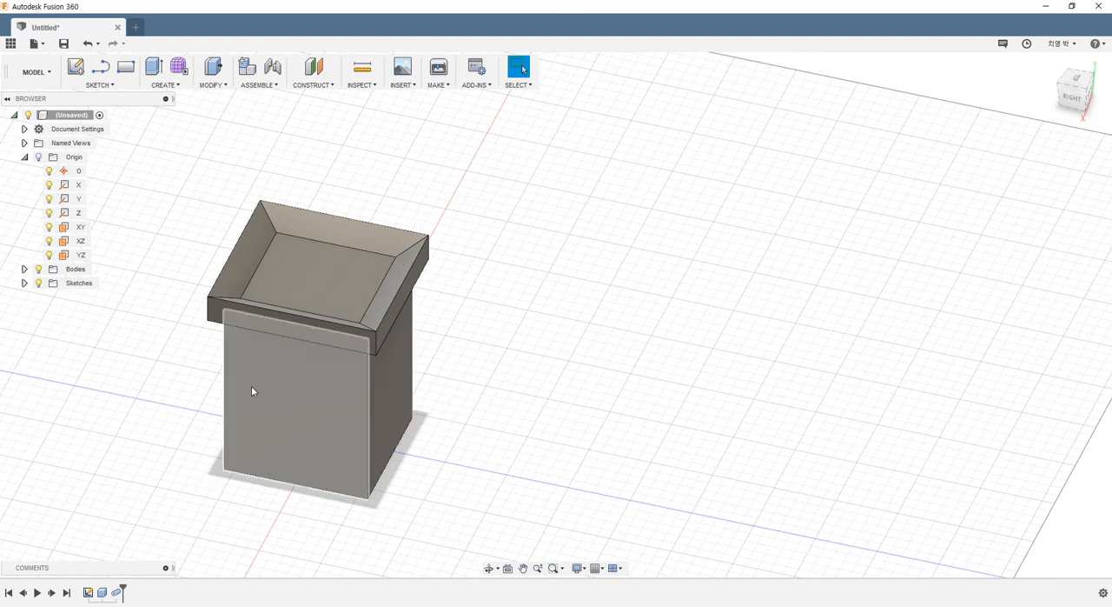
middle_click_drag(251, 391, 234, 357, "shift")
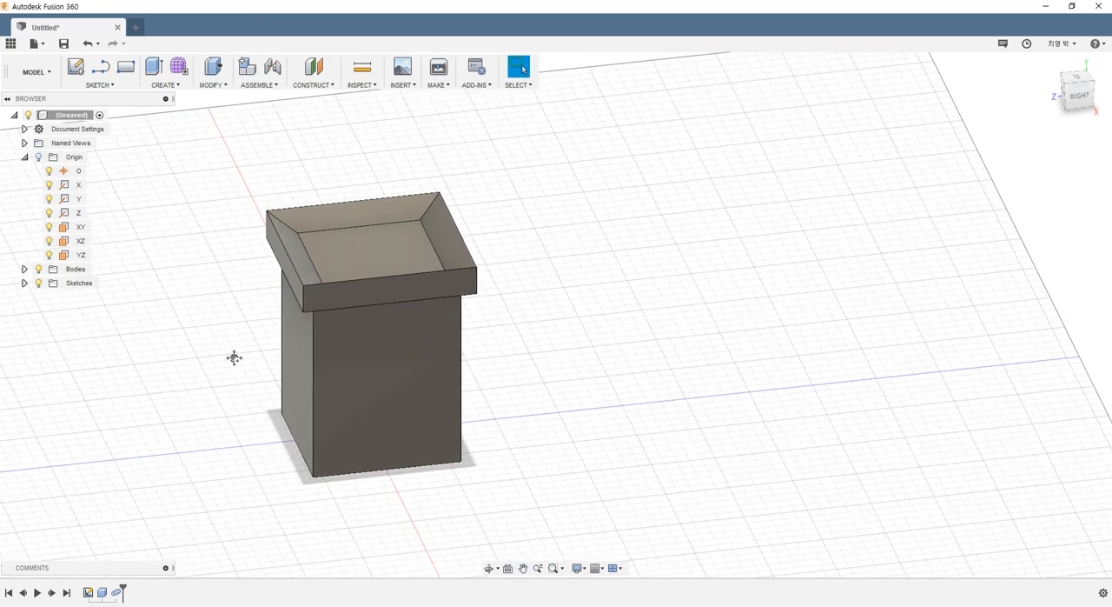